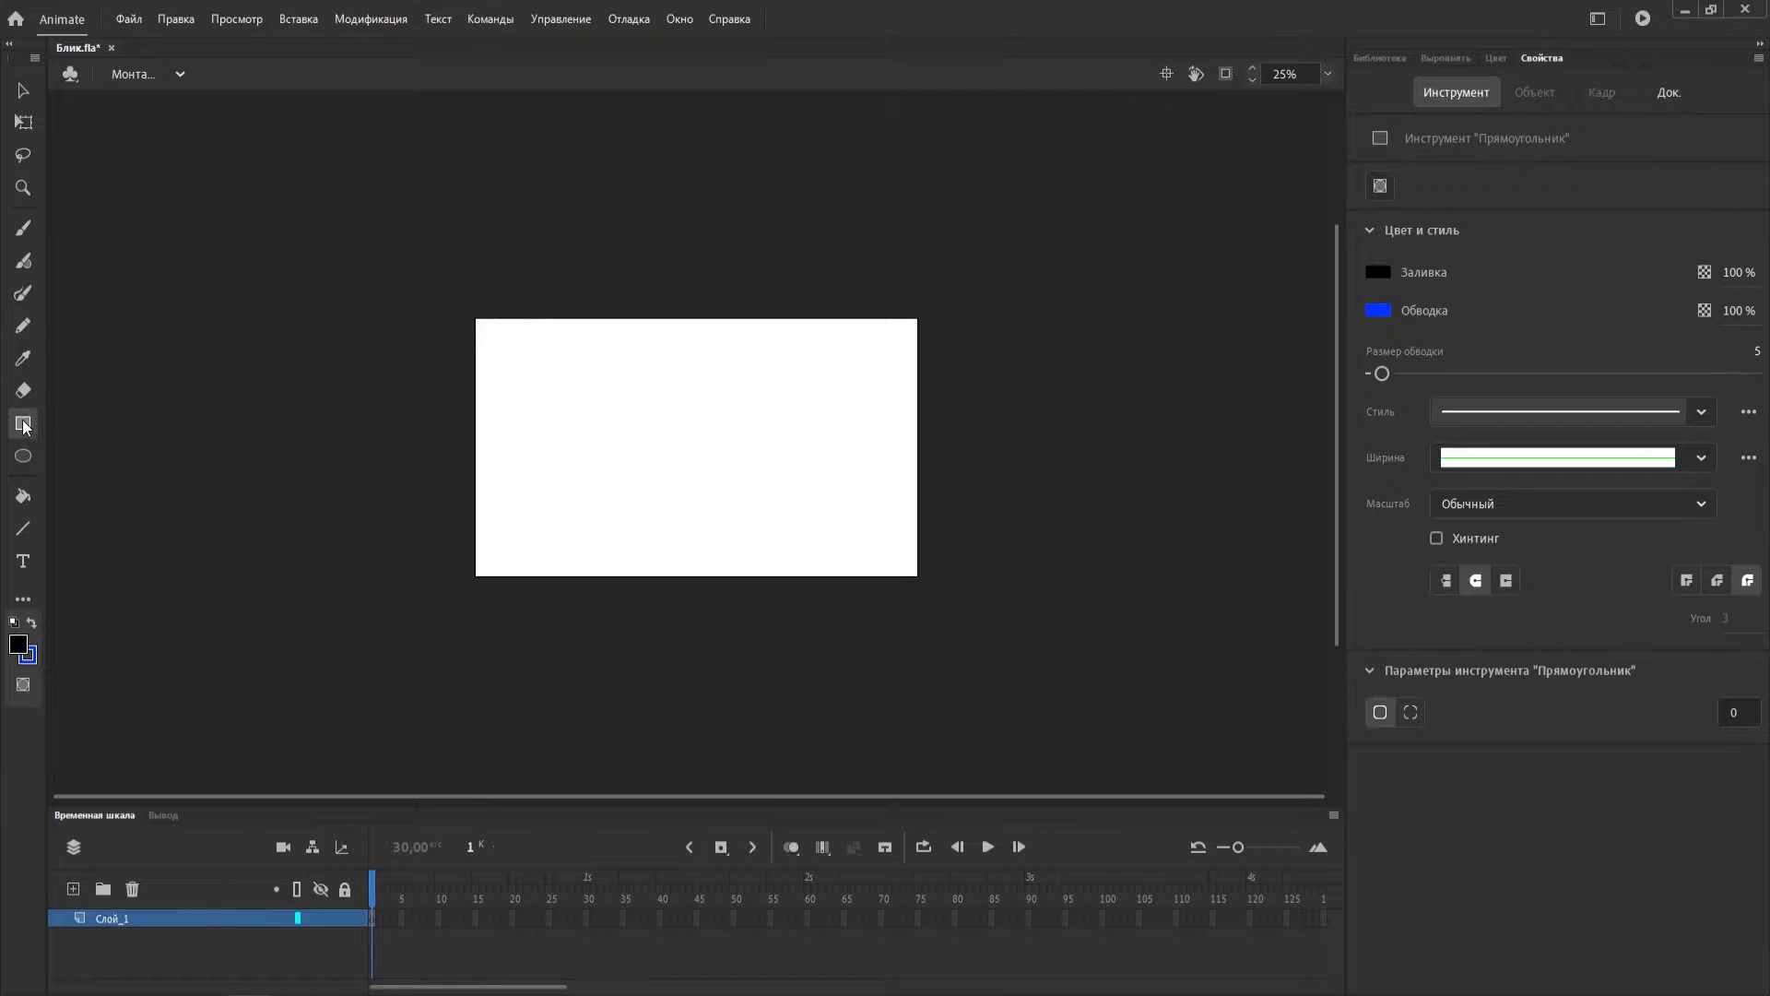
Draw a black rectangle with a blue outline covering the entire stage and extending past its edges as the background.
mouse_move(419, 271)
left_mouse_down()
mouse_move(578, 495)
mouse_move(974, 619)
left_mouse_up()
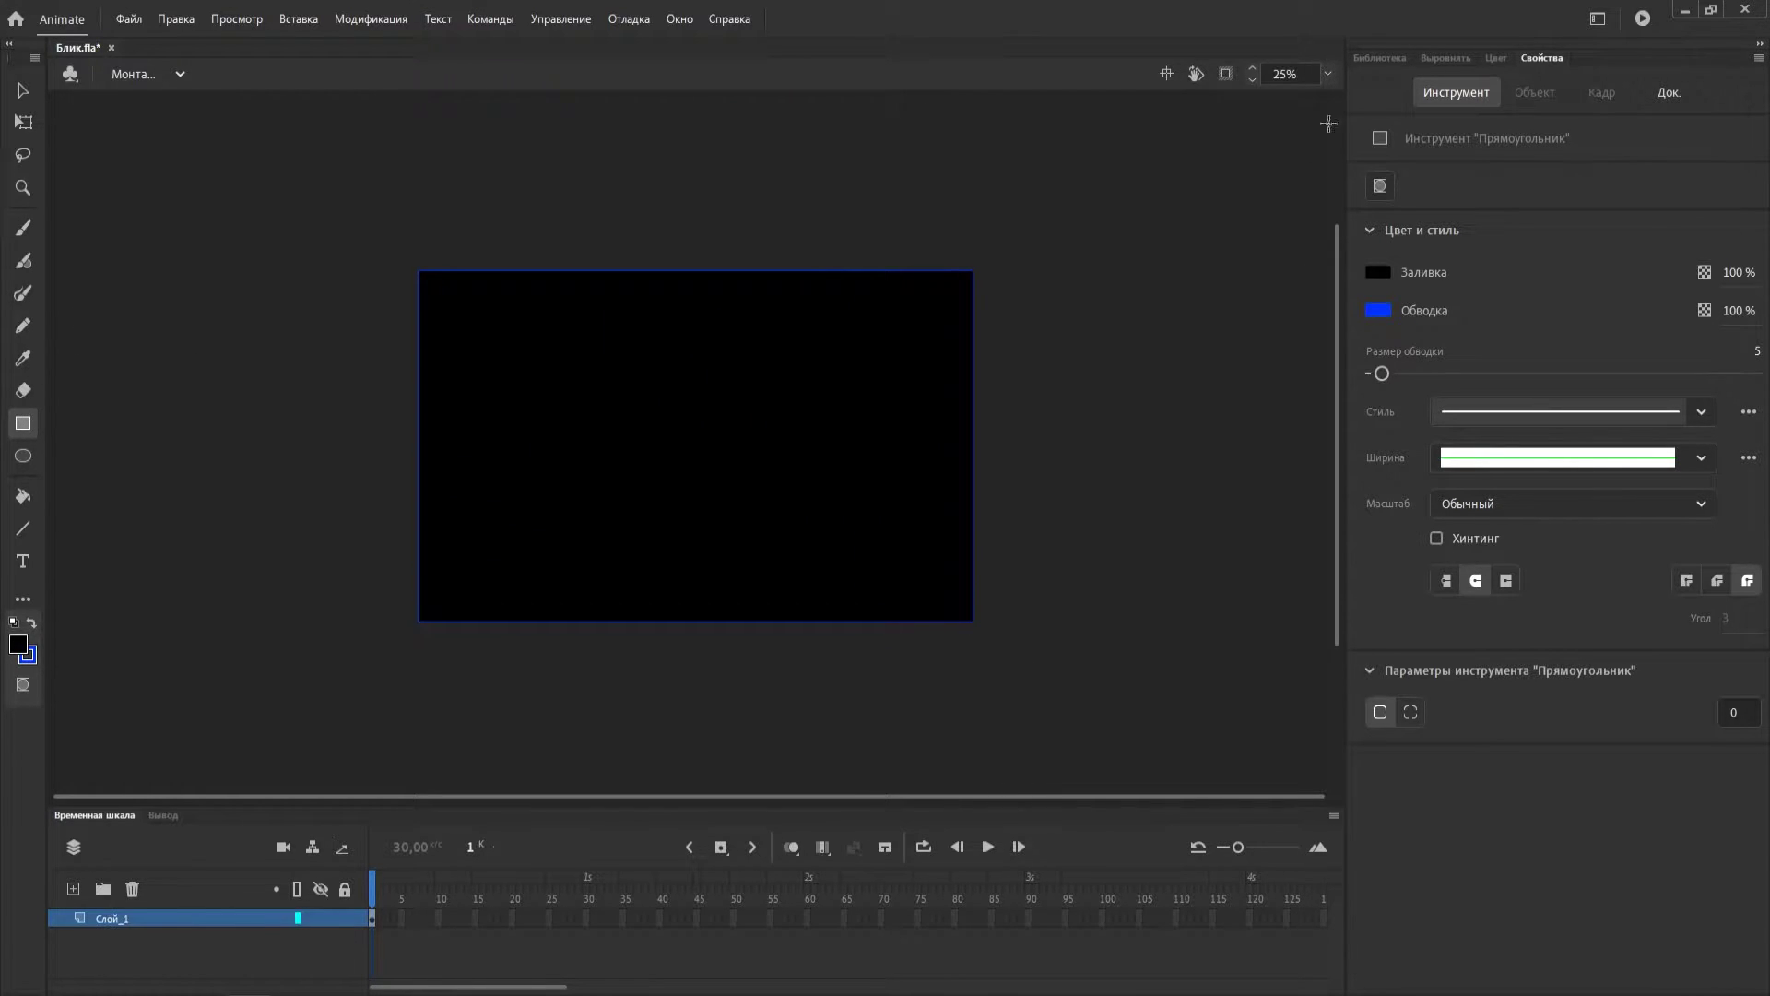
left_click(1328, 74)
left_click(1325, 98)
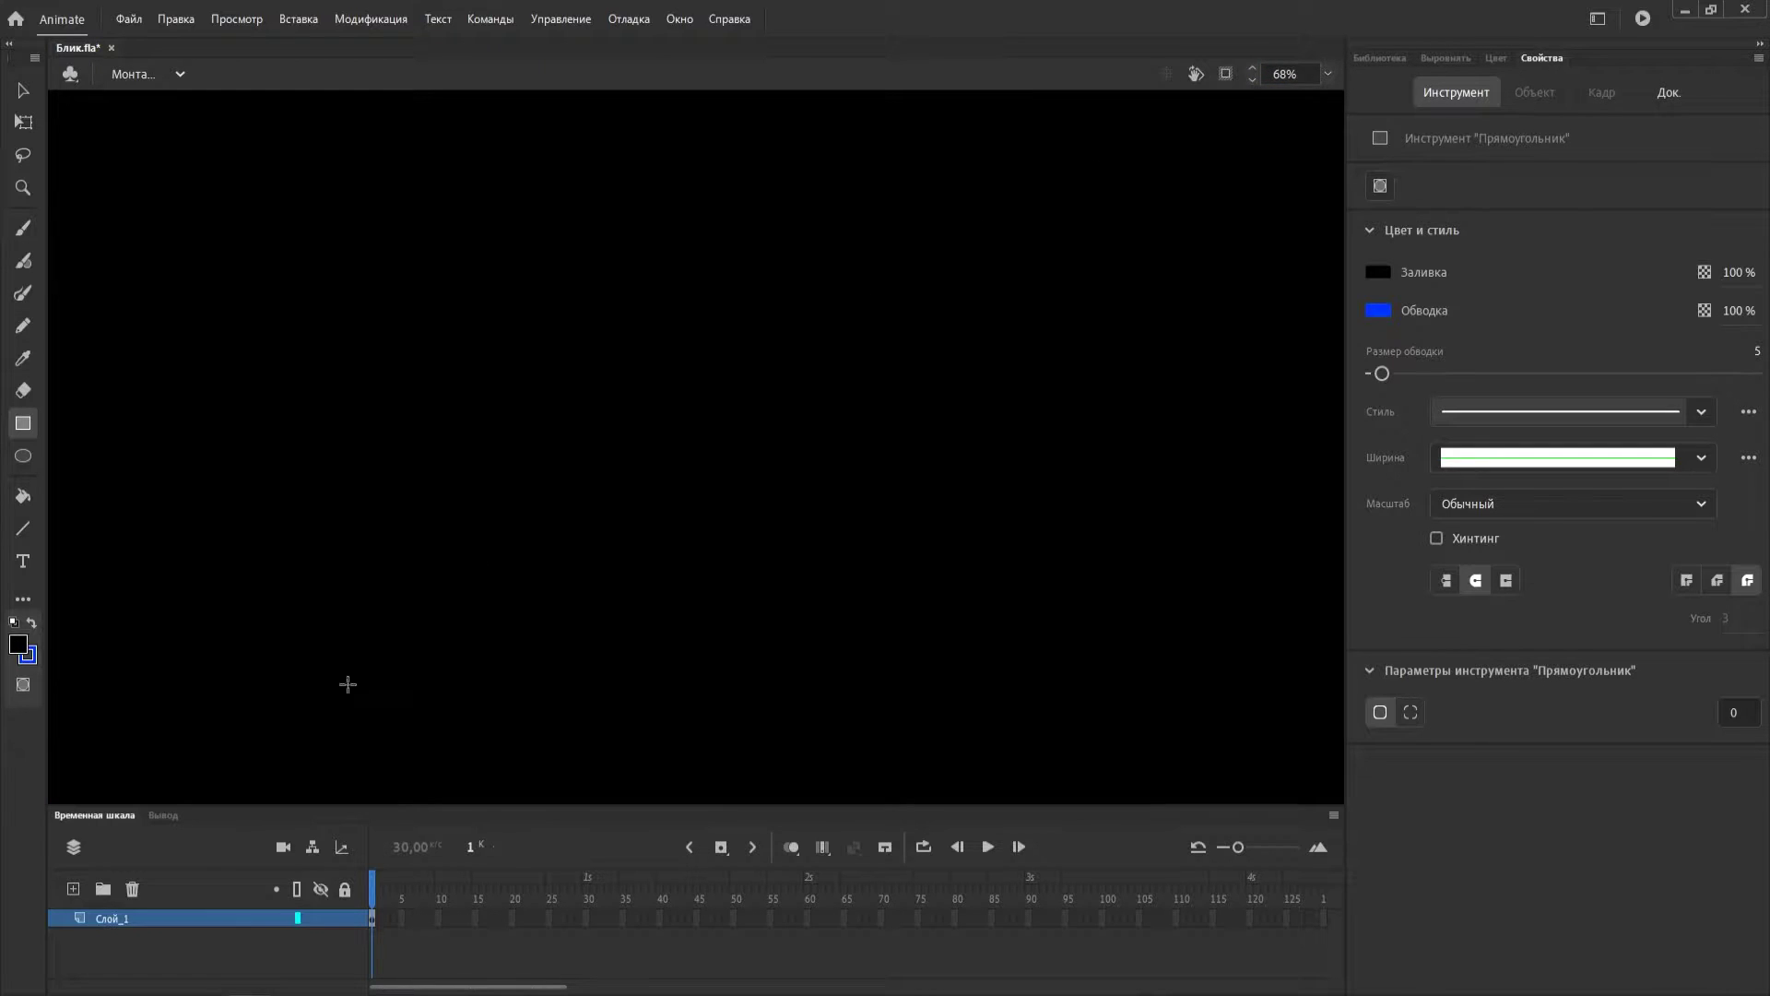
Swap the fill and stroke colours, add a new layer, and draw a blue rectangle with a black outline over the background.
left_click(34, 624)
left_click(73, 890)
left_click_drag(410, 351, 872, 534)
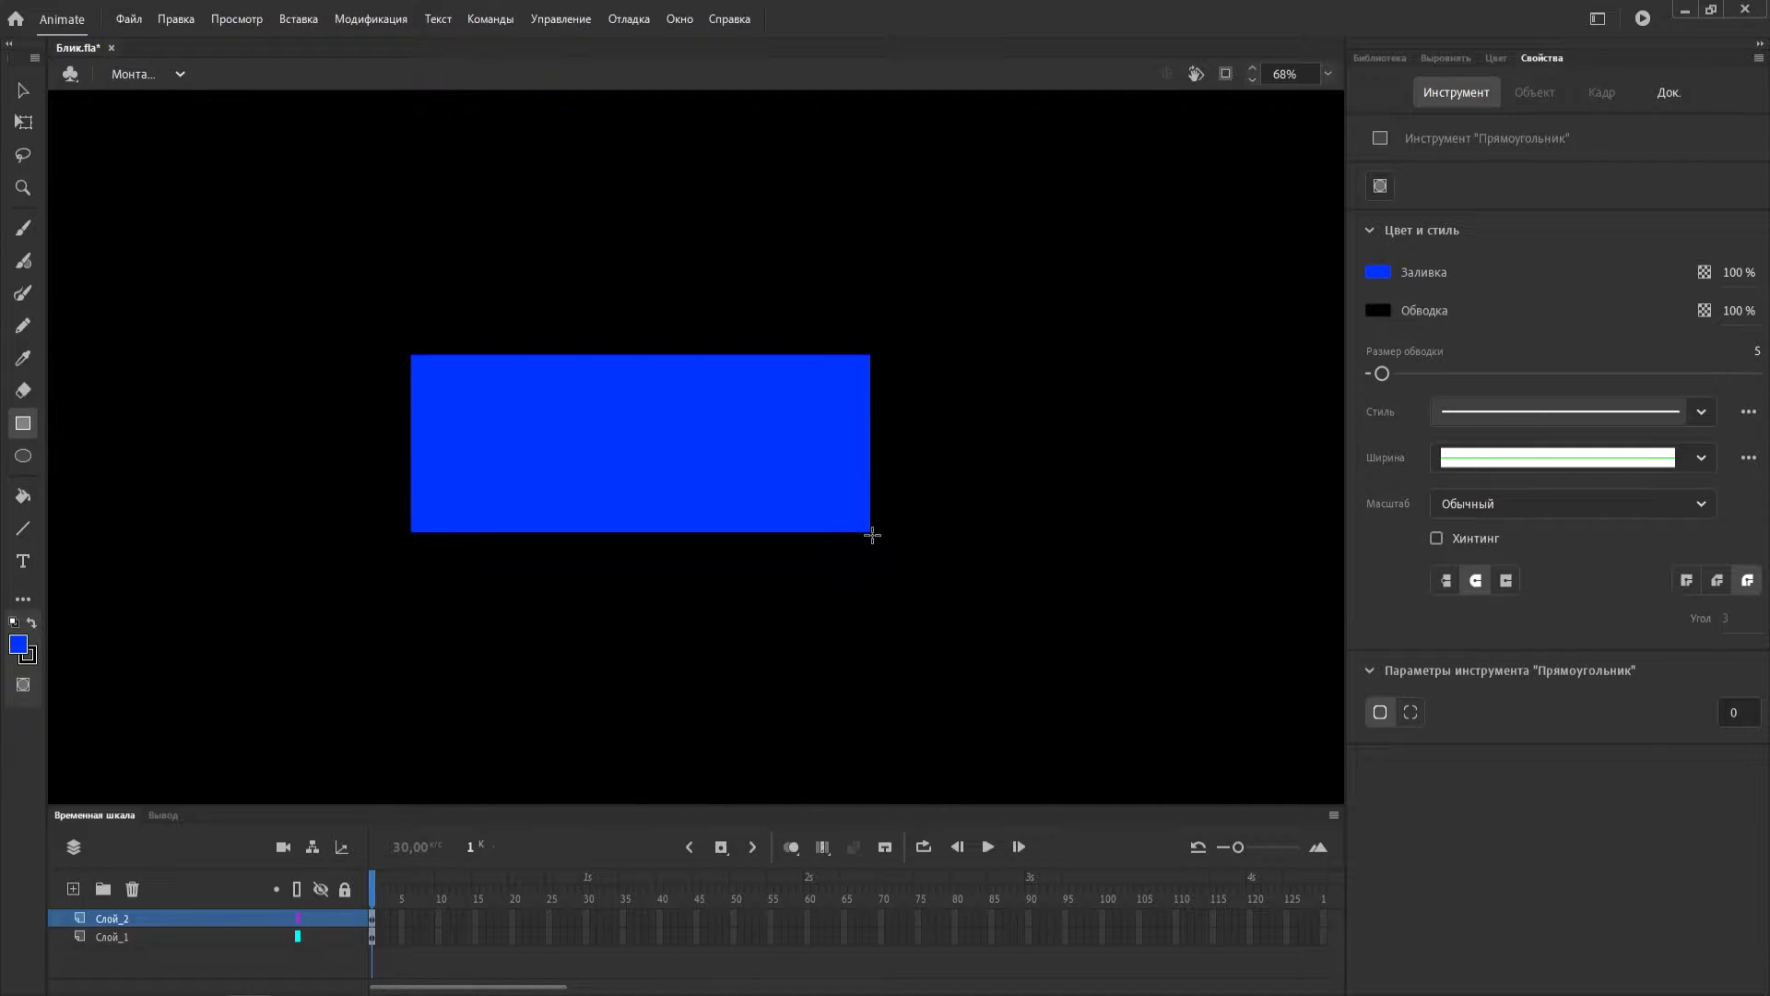
key("v")
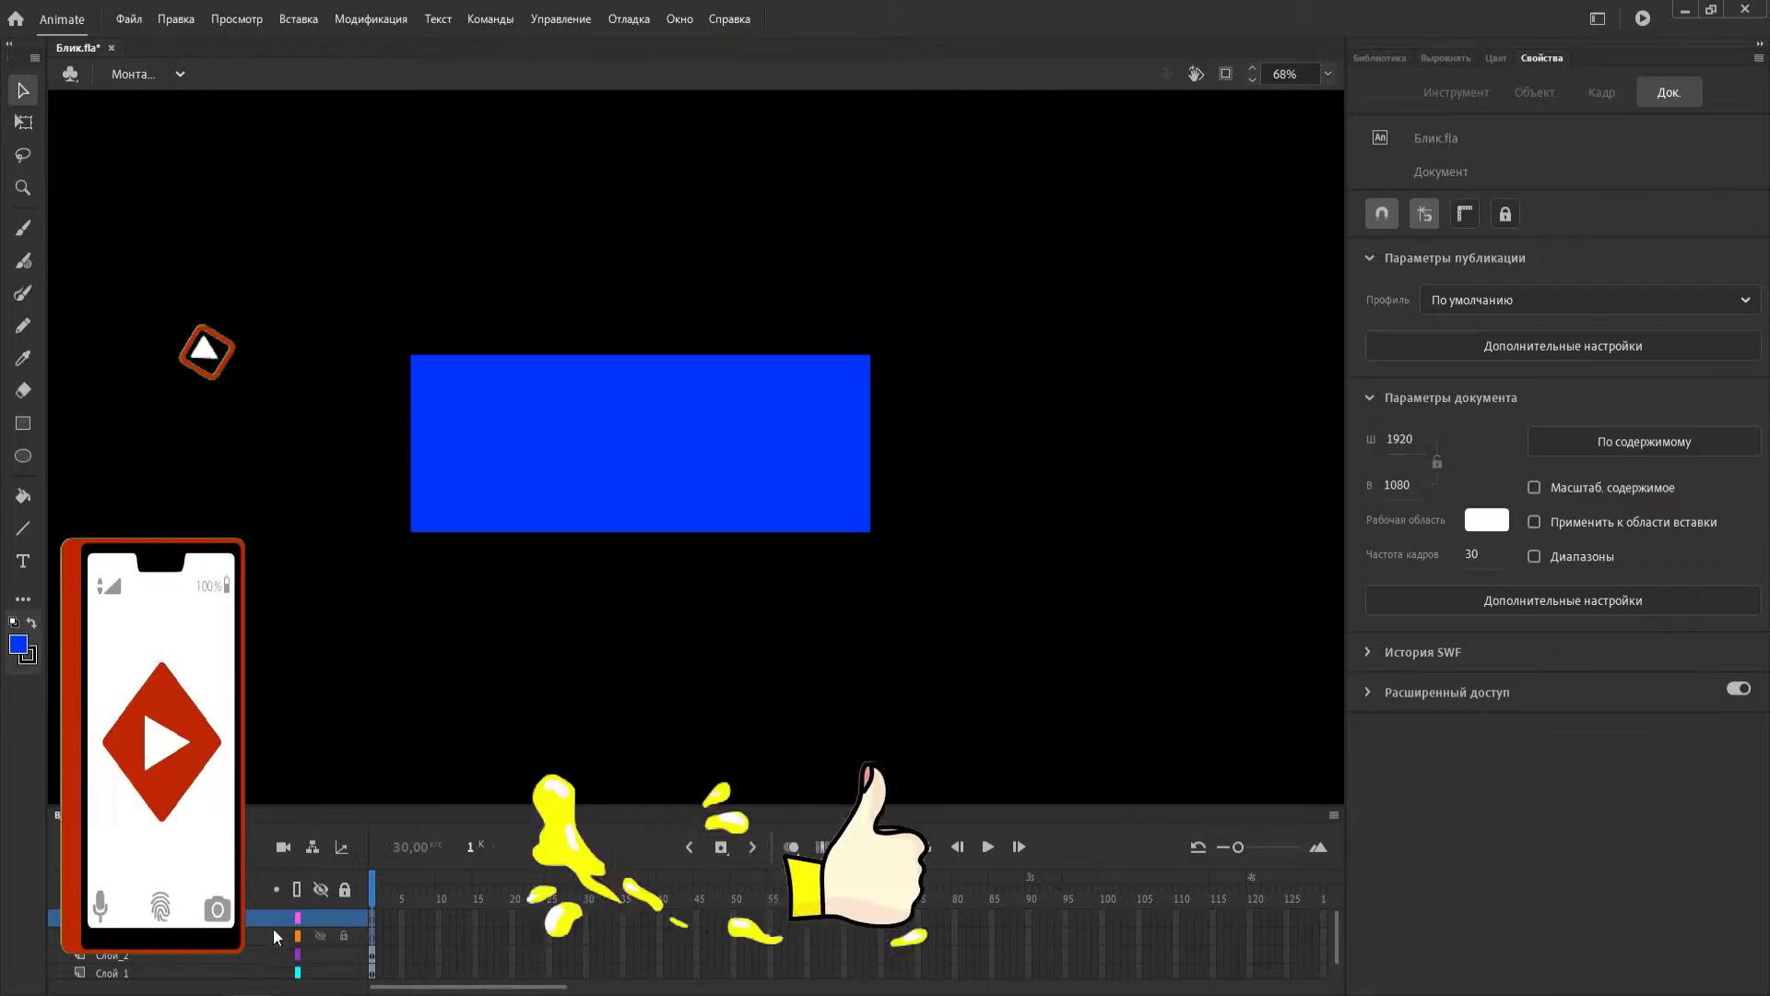
Copy the blue rectangle's frame from Слой_2 and paste it into the first frame of Слой_4.
left_click(372, 955)
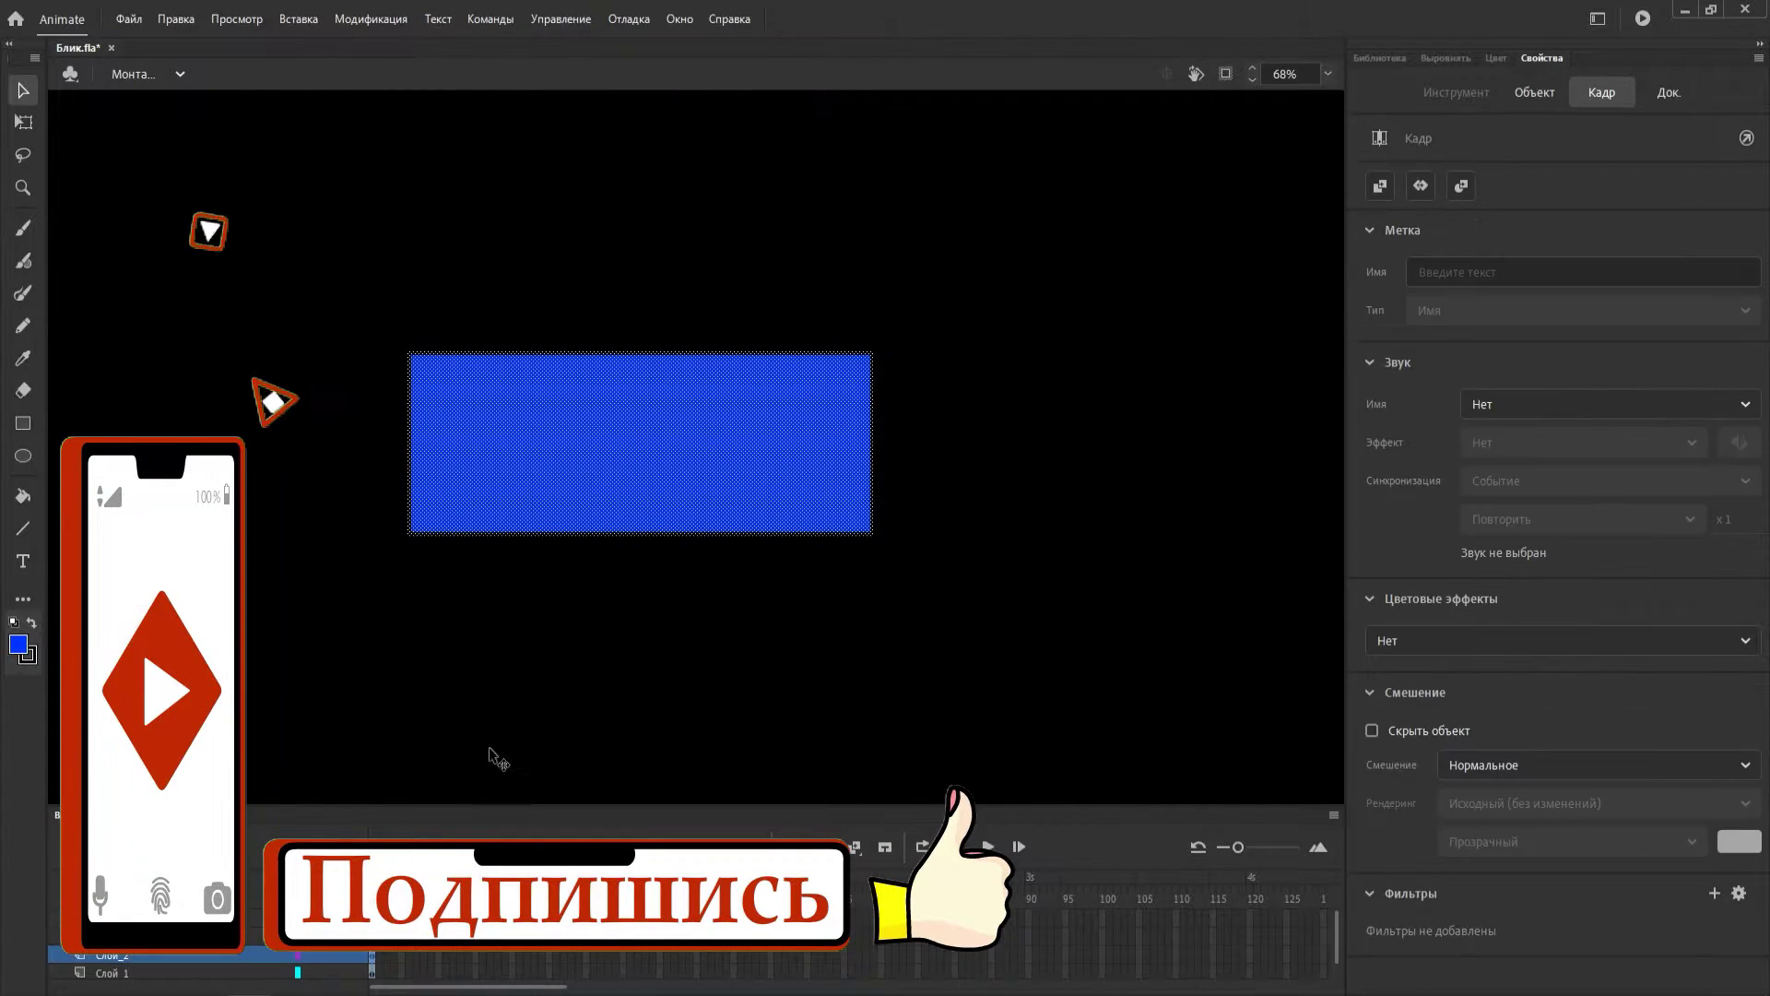
right_click(373, 955)
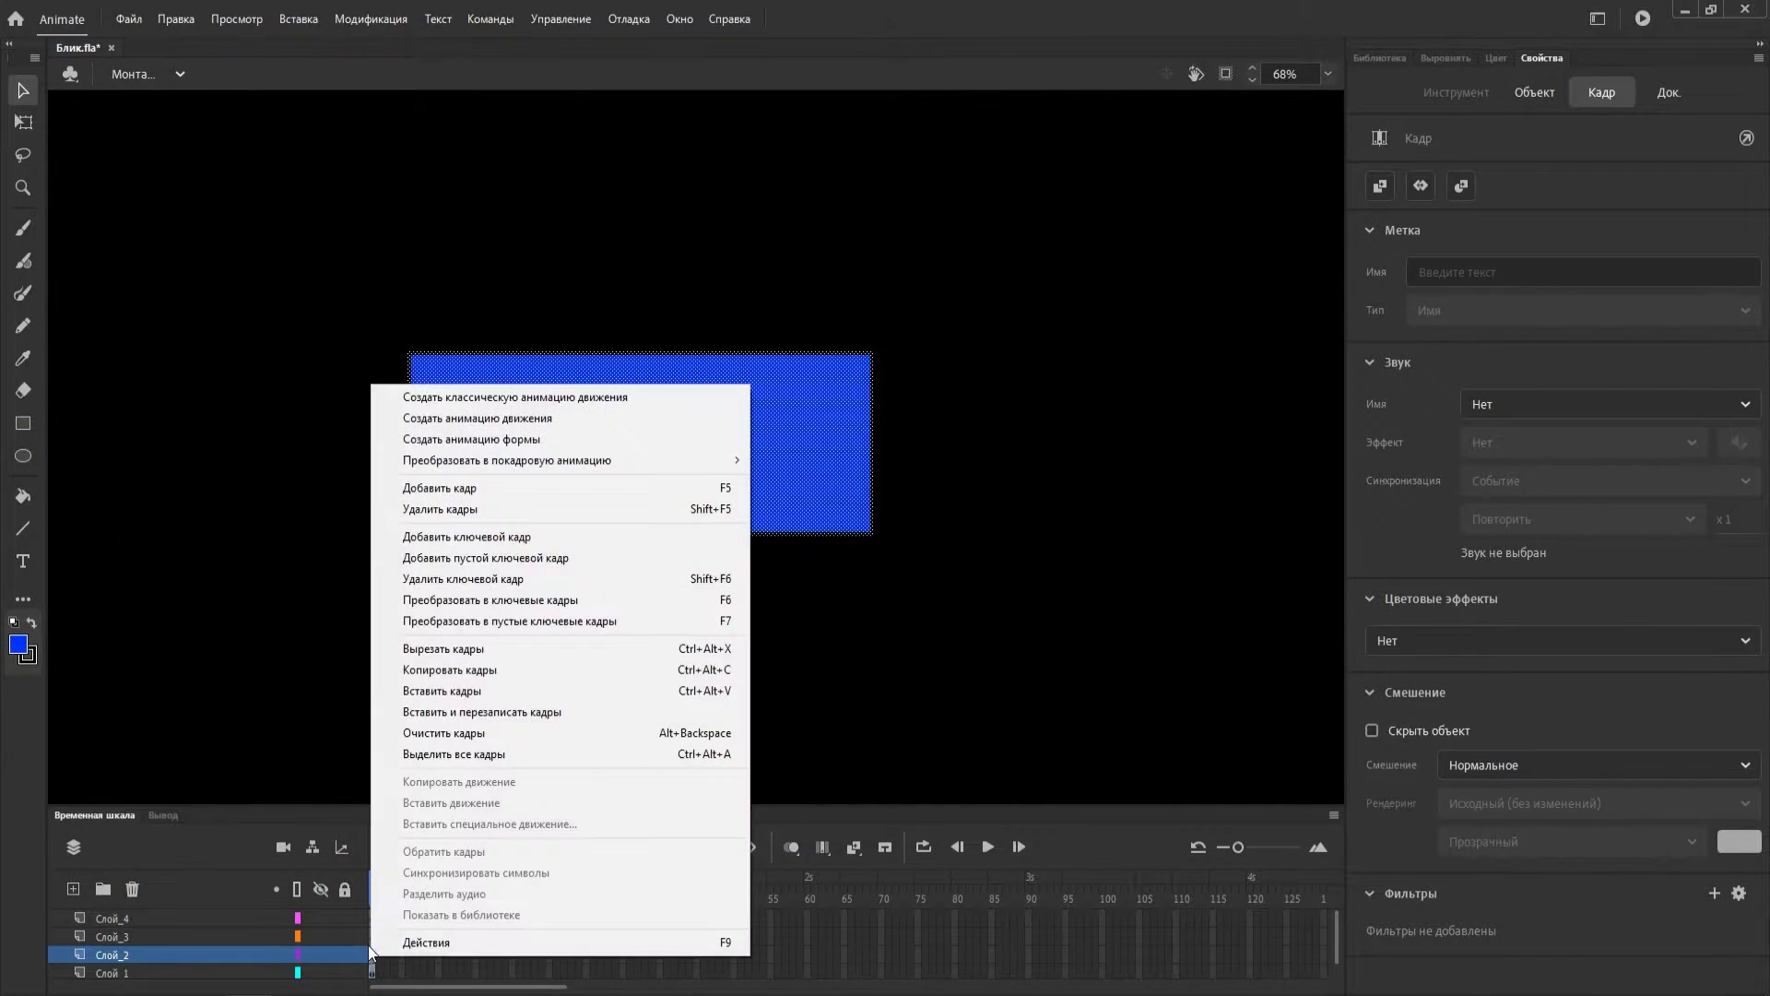
left_click(458, 670)
left_click(373, 917)
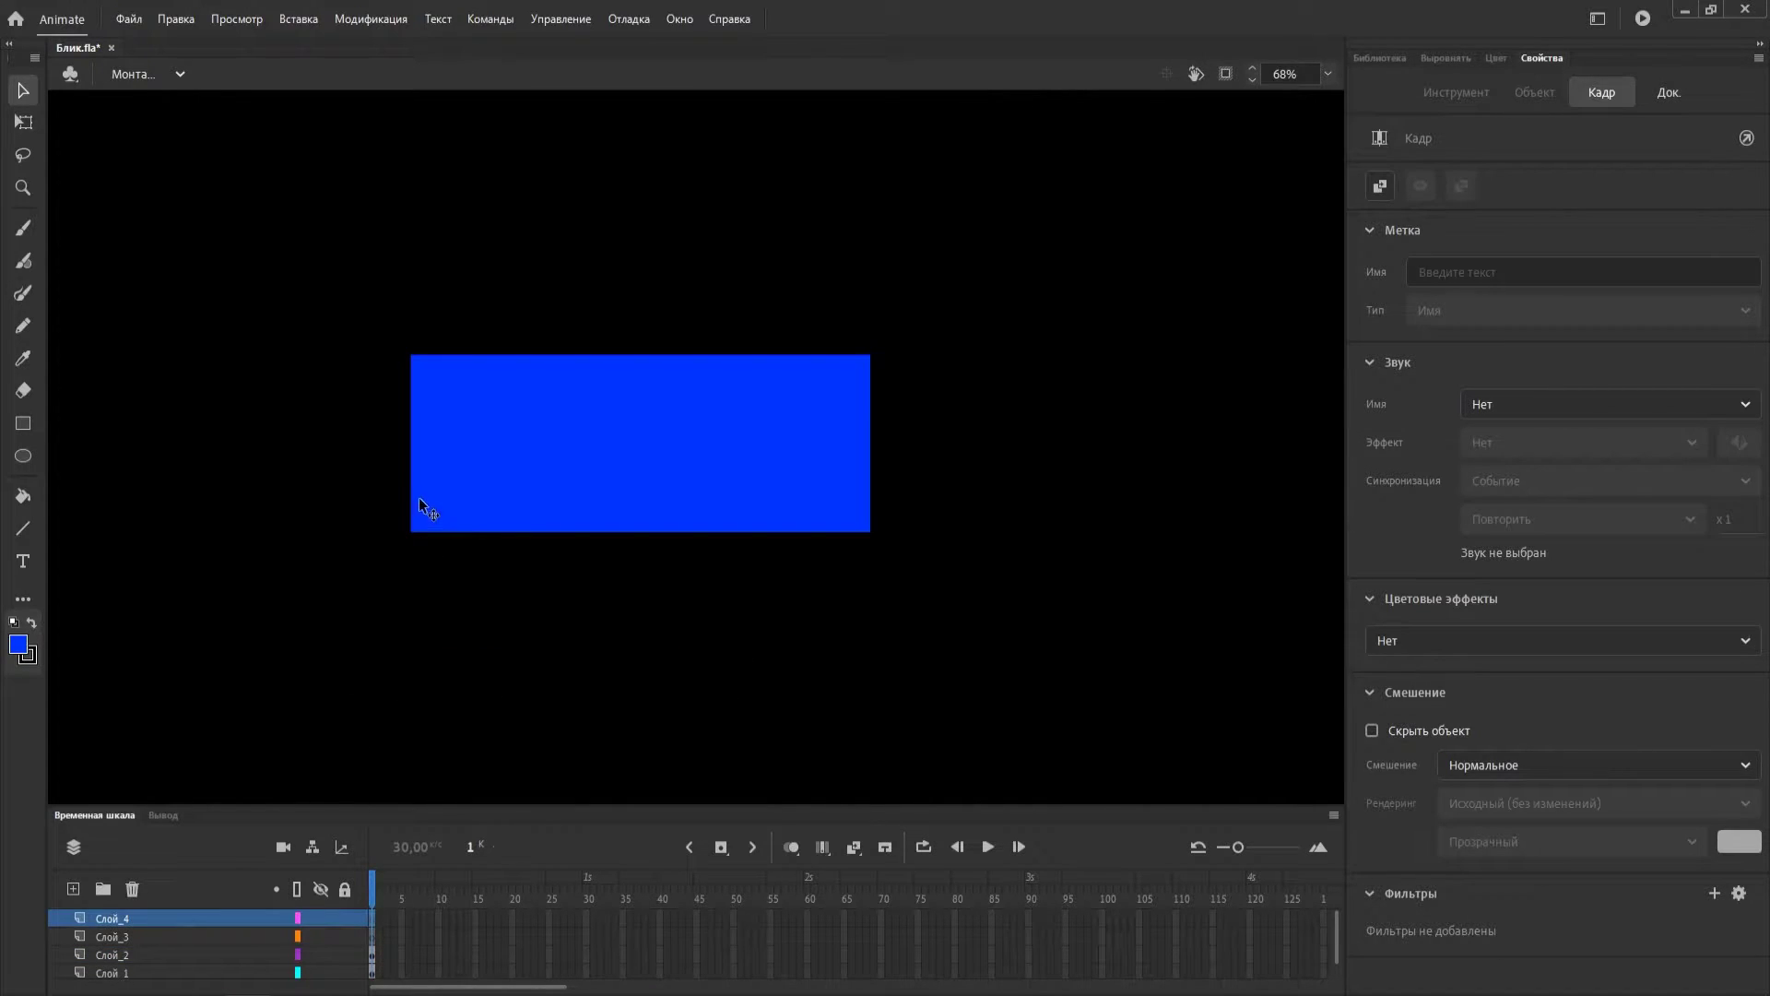
right_click(373, 918)
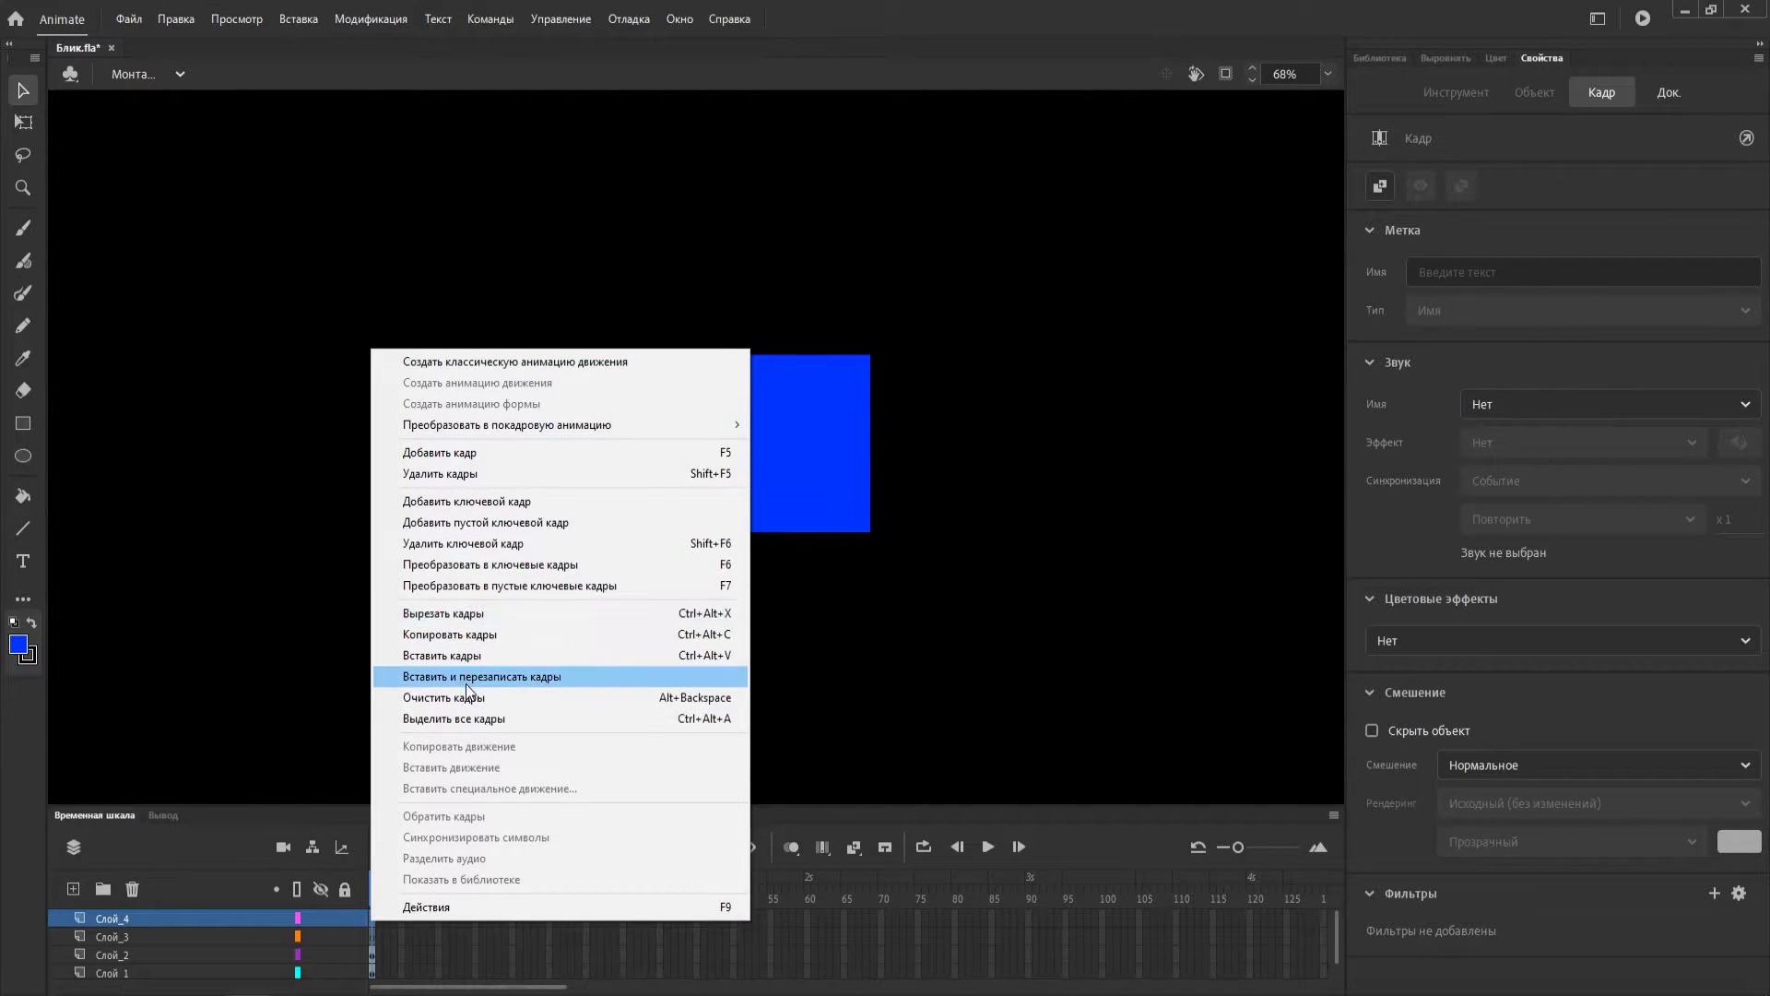
left_click(465, 655)
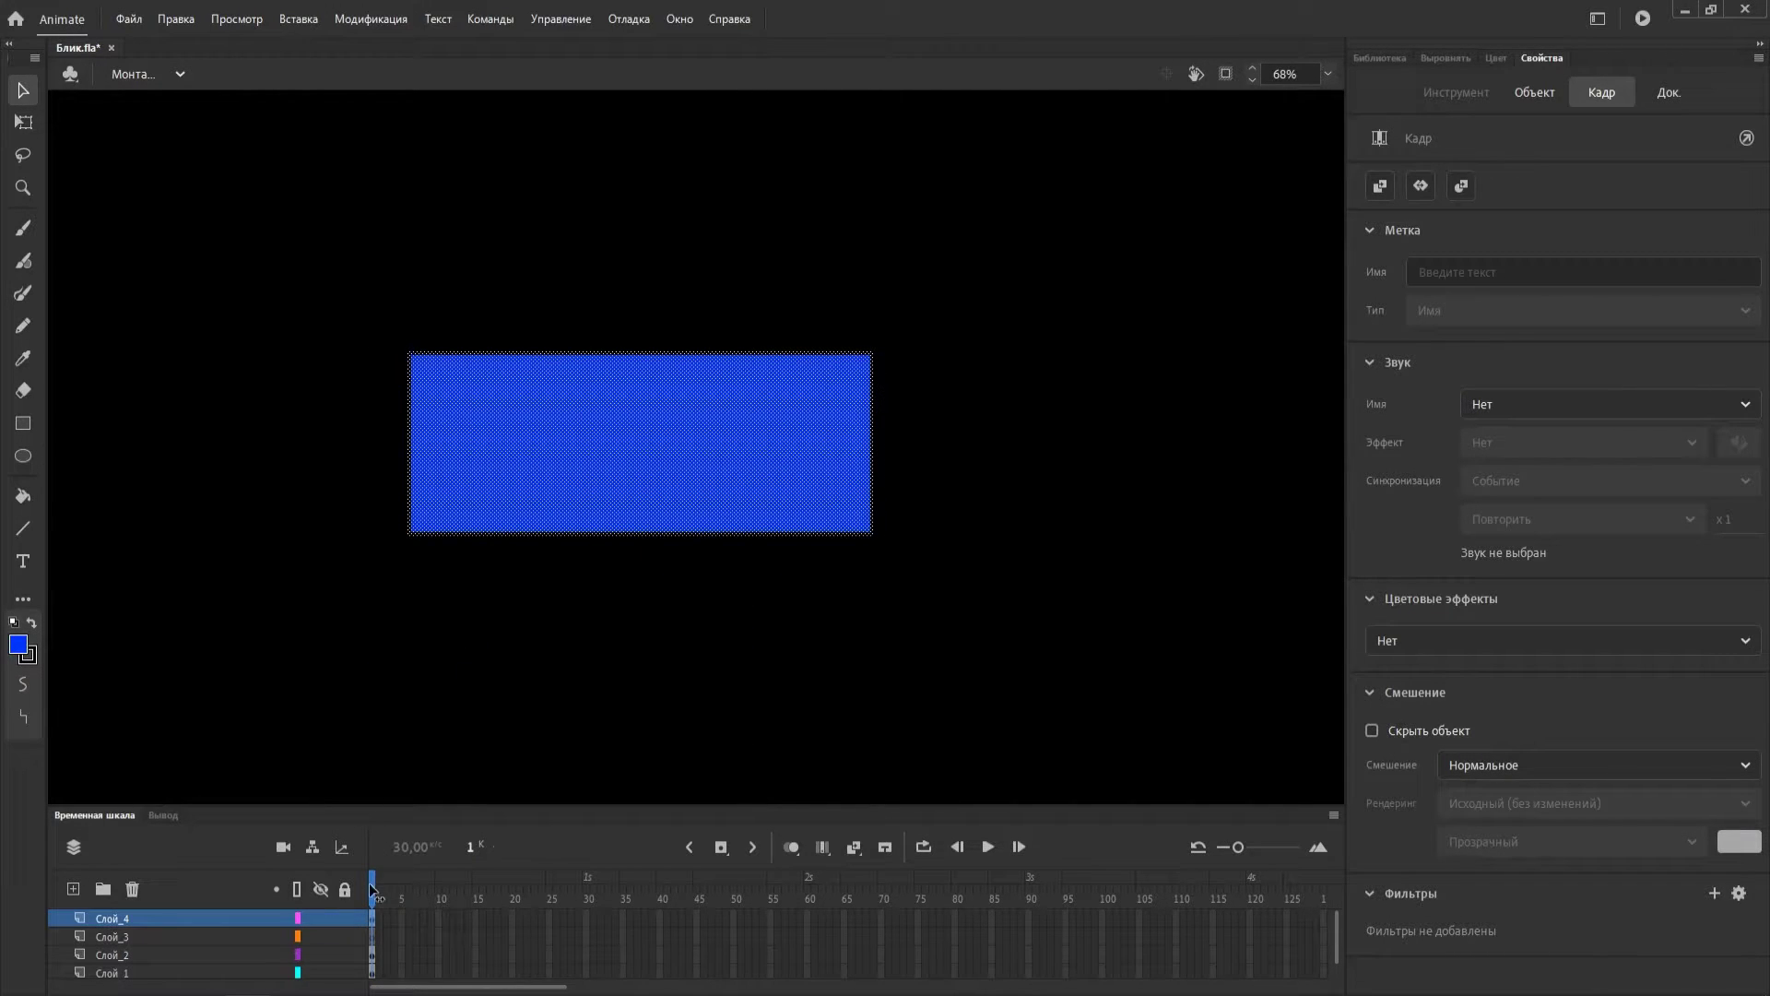
On Слой_3, draw a slanted white line about 127 by 505 px beside the blue rectangle's left edge.
left_click(213, 934)
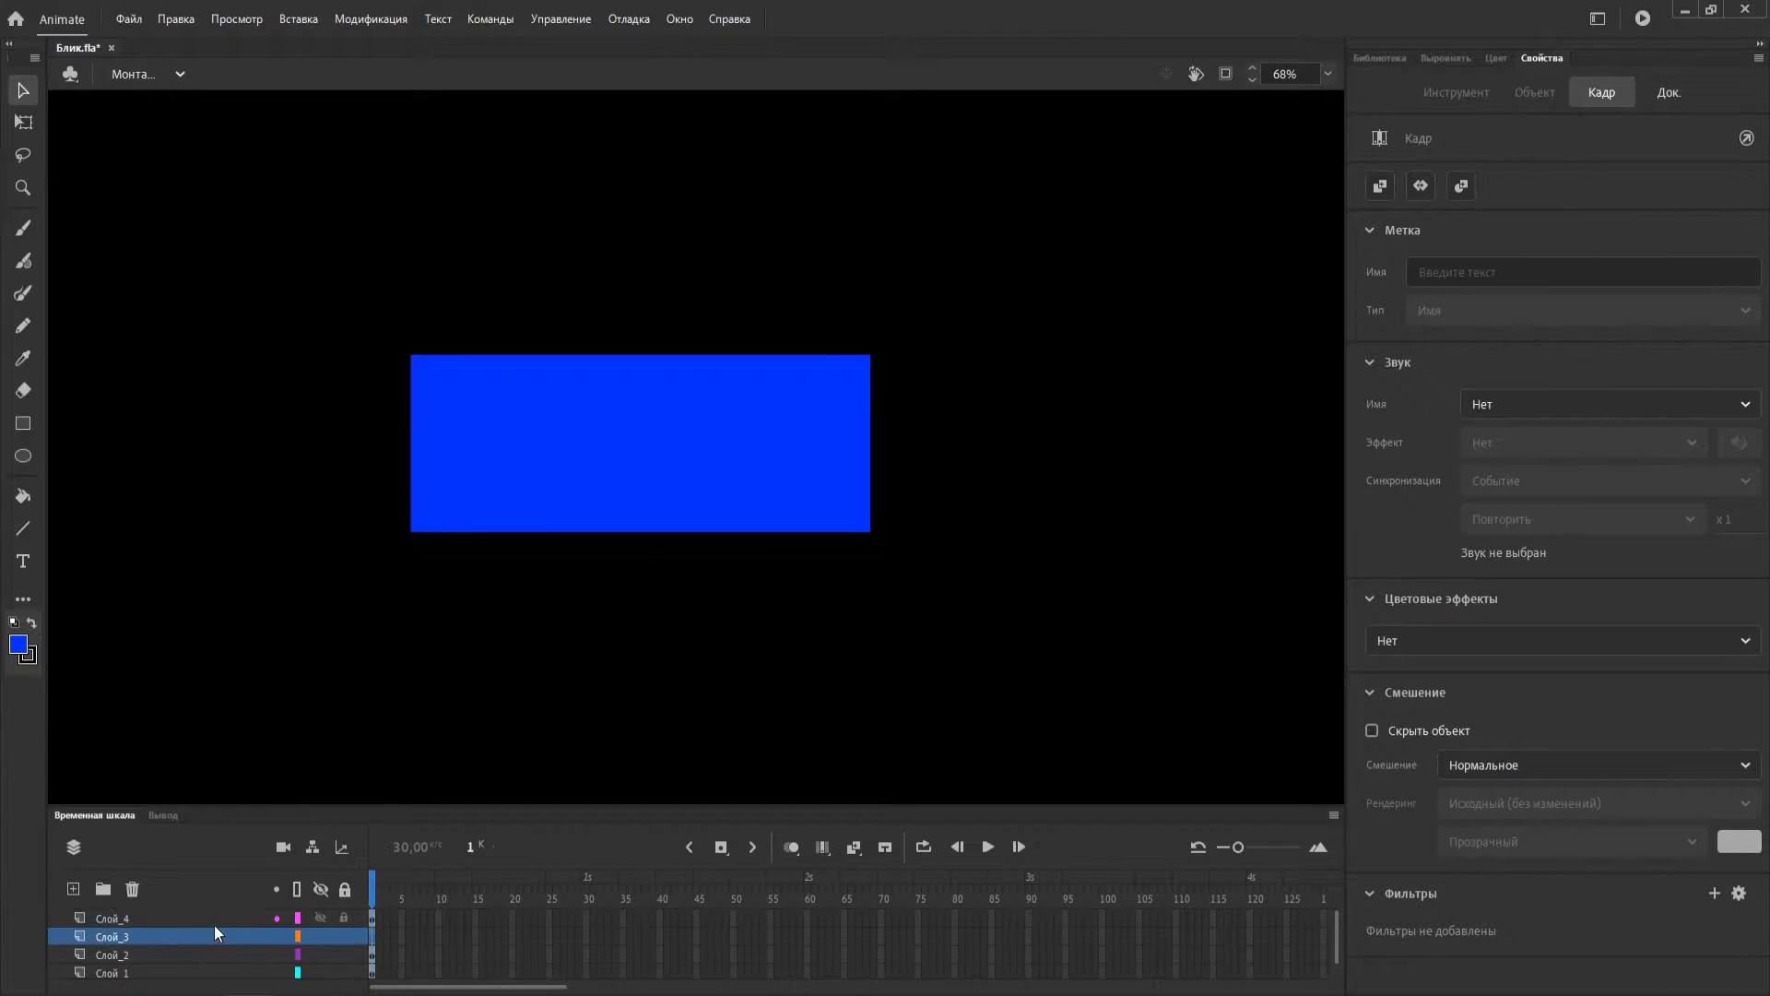
left_click(25, 527)
left_click(28, 656)
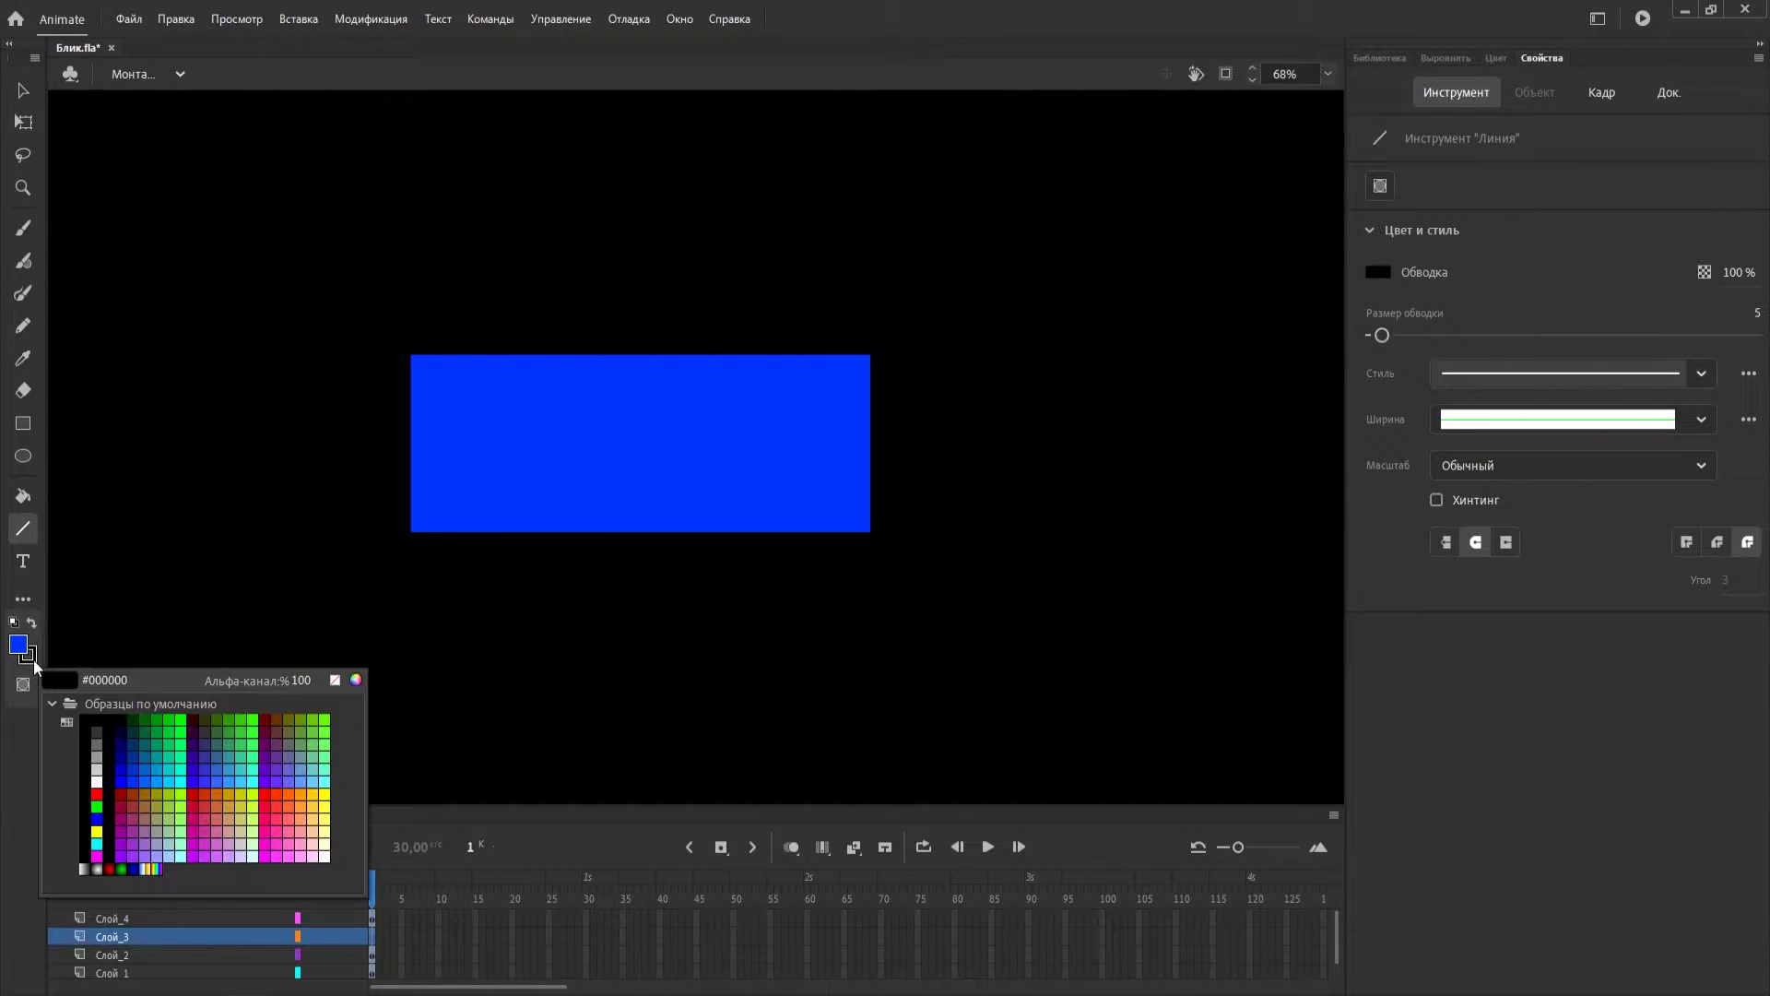
left_click(95, 776)
mouse_move(338, 251)
left_mouse_down()
mouse_move(261, 494)
mouse_move(260, 580)
left_mouse_up()
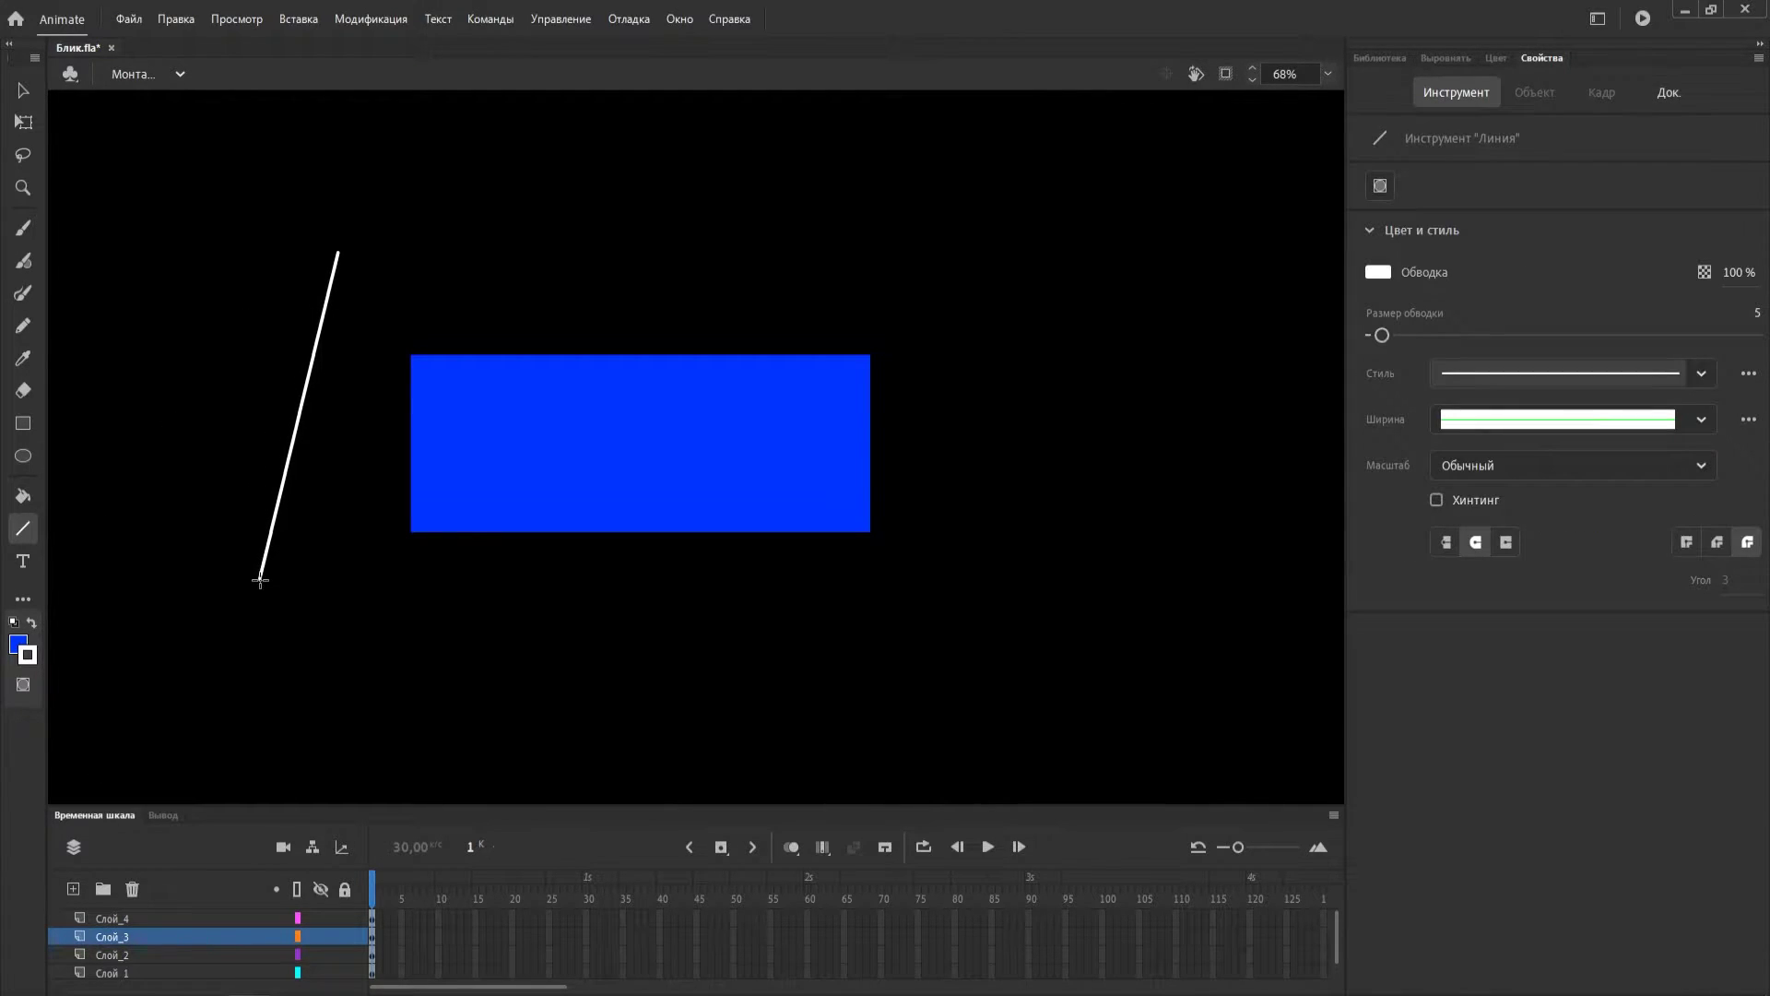
Move the white line slightly closer to the blue rectangle and set its stroke size to 75.
left_click(23, 90)
left_click(297, 430)
left_click_drag(296, 429, 346, 430)
left_click_drag(1384, 514, 1516, 517)
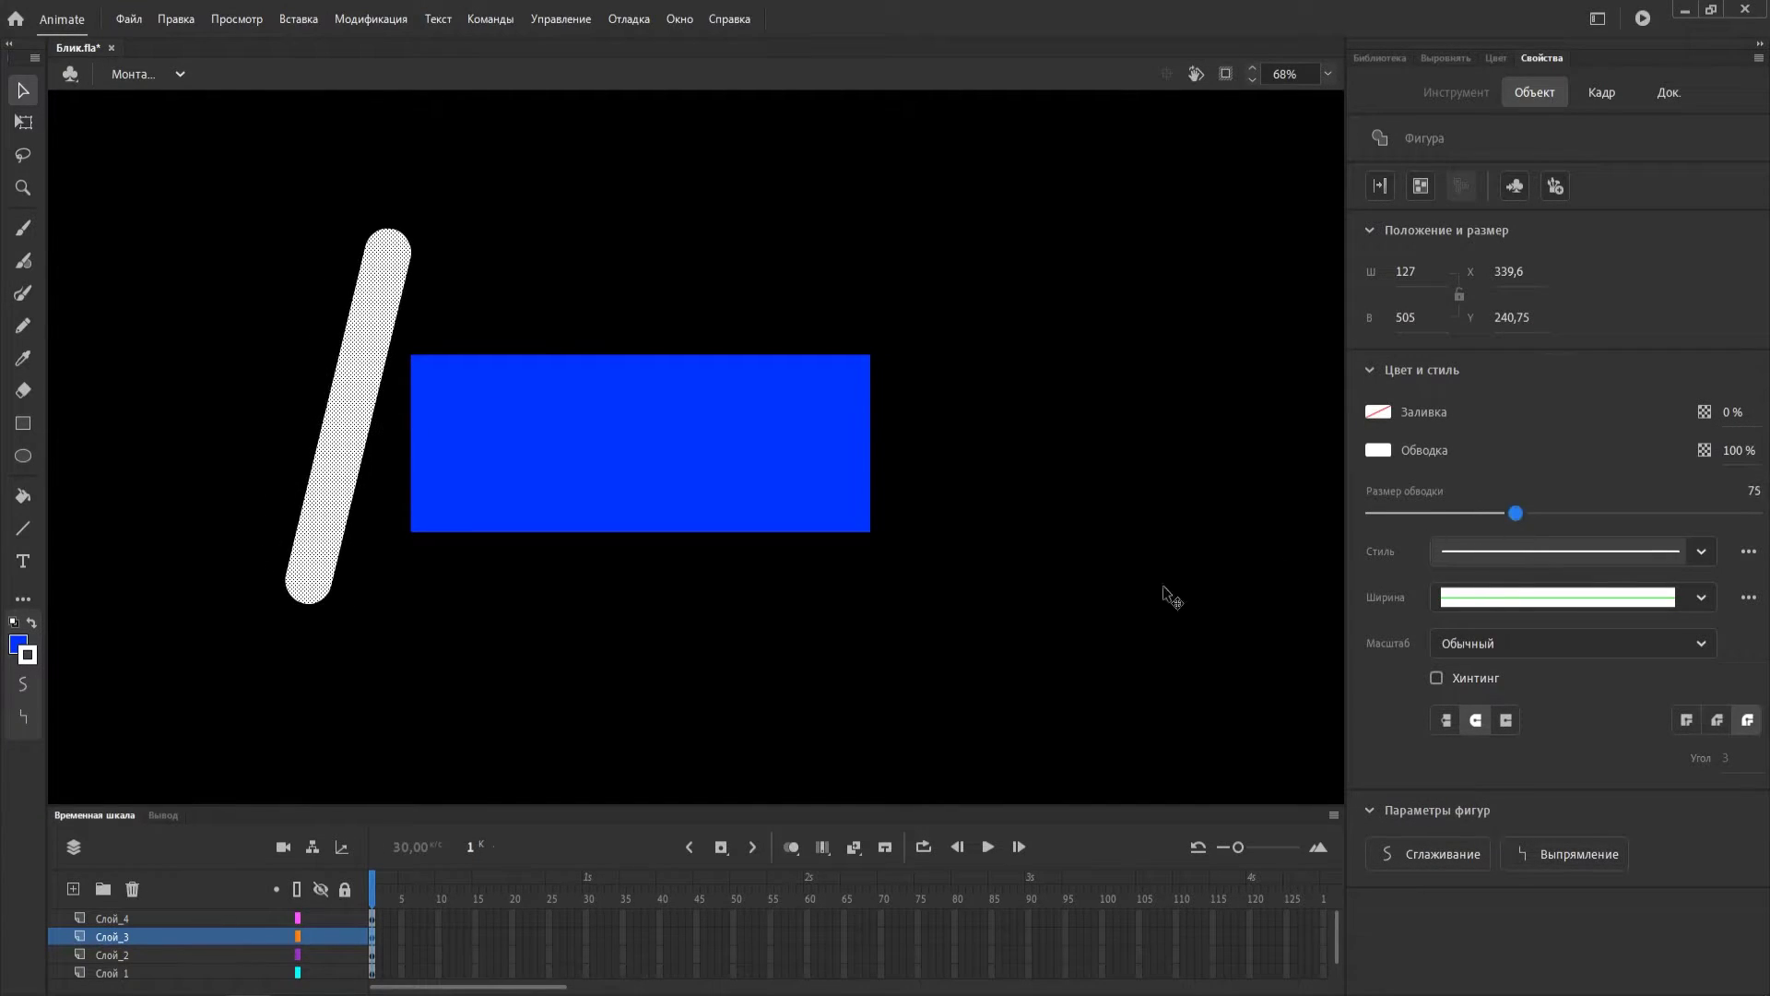
left_click(991, 621)
Extend all four layers to frame 30.
left_click(590, 972)
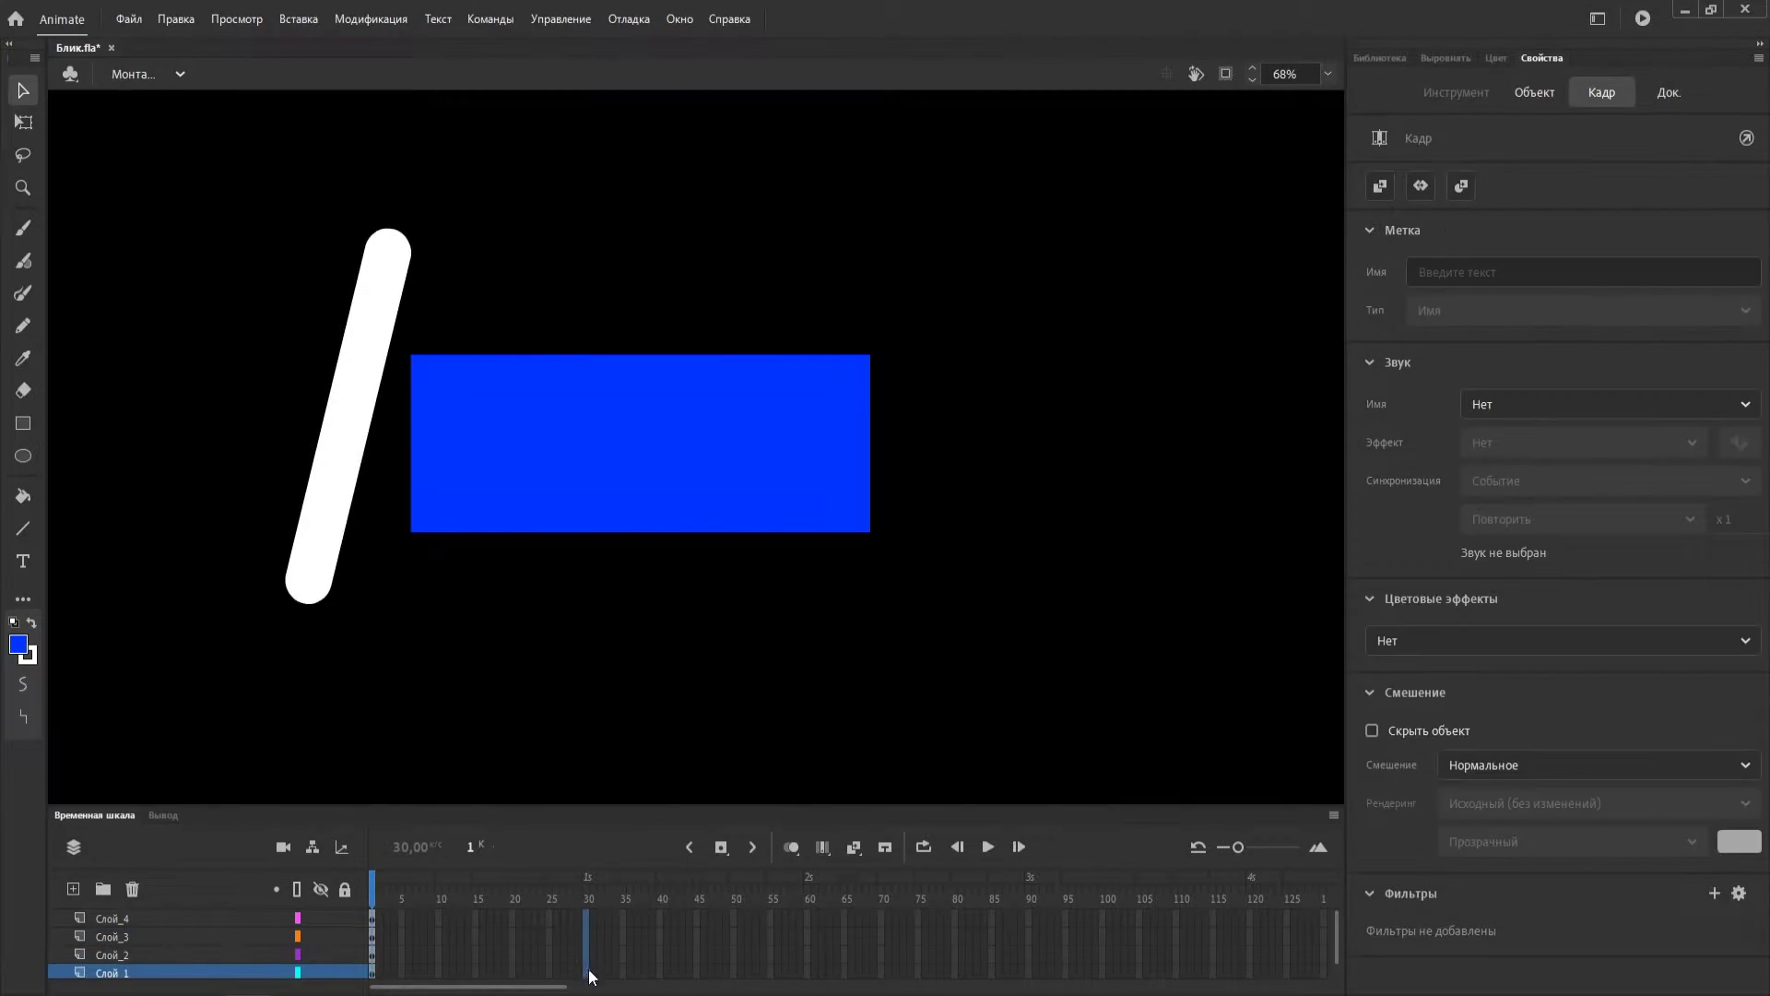
left_click_drag(590, 977, 594, 927)
key("F5")
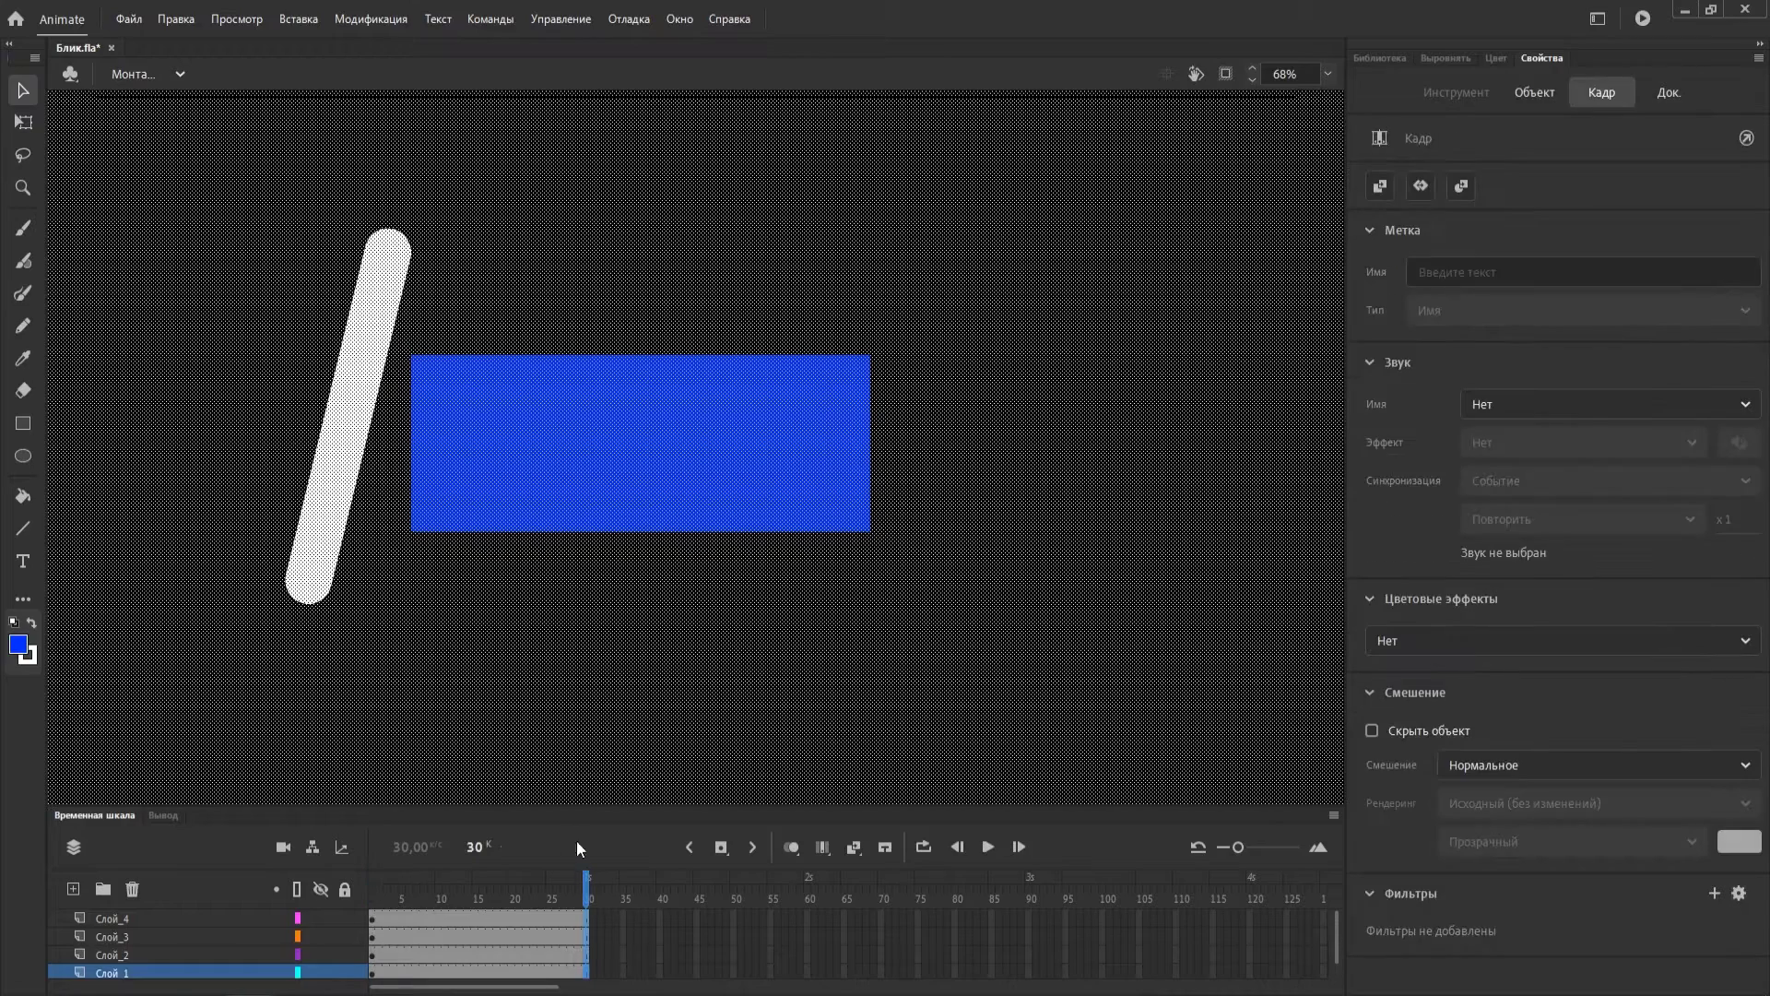
key("ctrl+a")
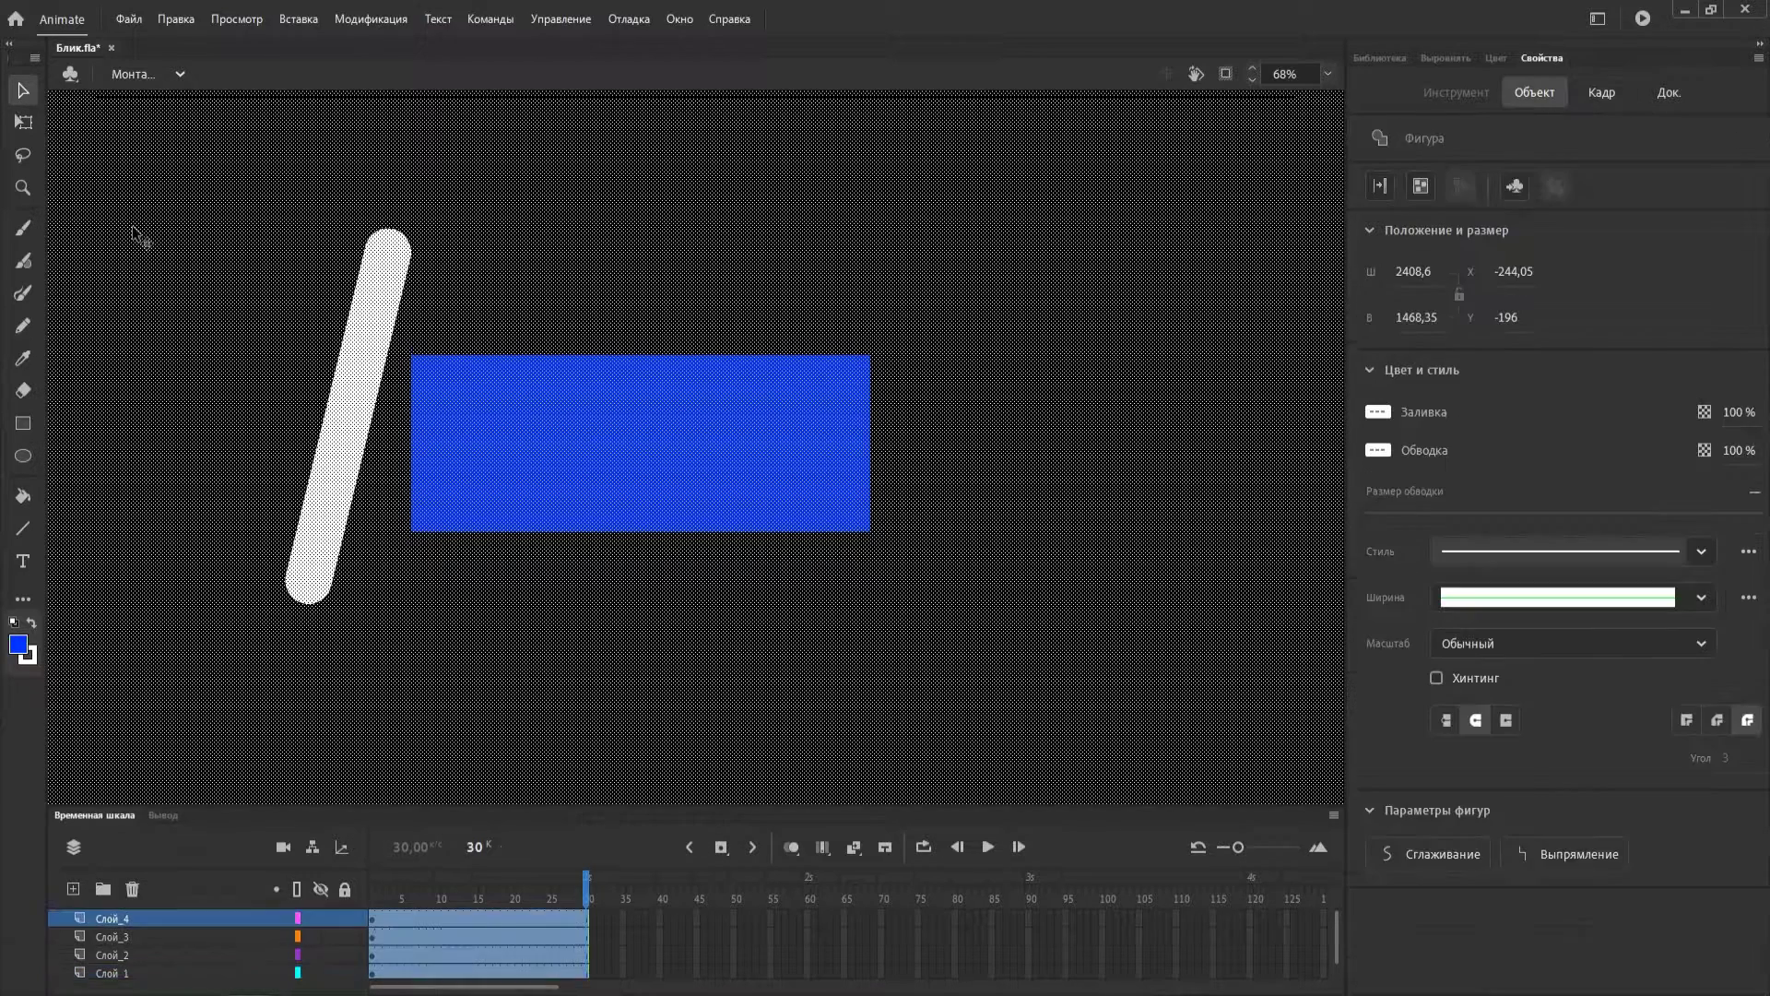
Create a motion tween for the white line on Слой_3.
left_click(375, 917)
left_click(372, 937)
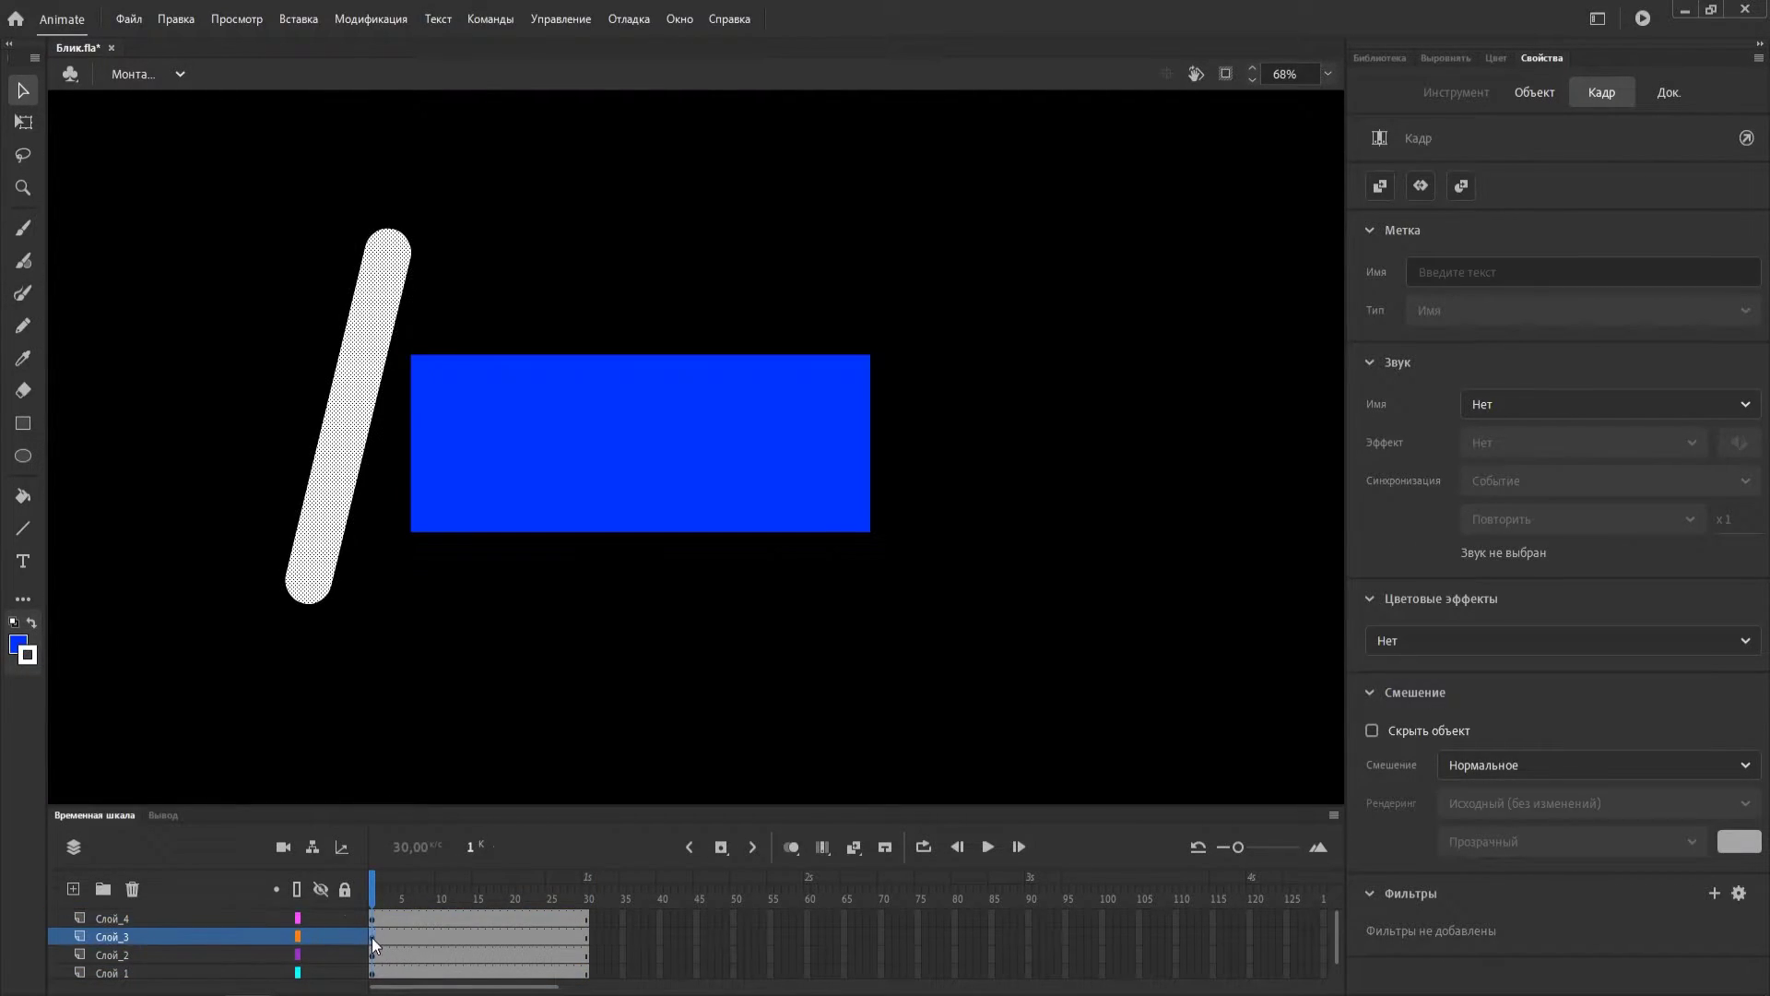
right_click(374, 932)
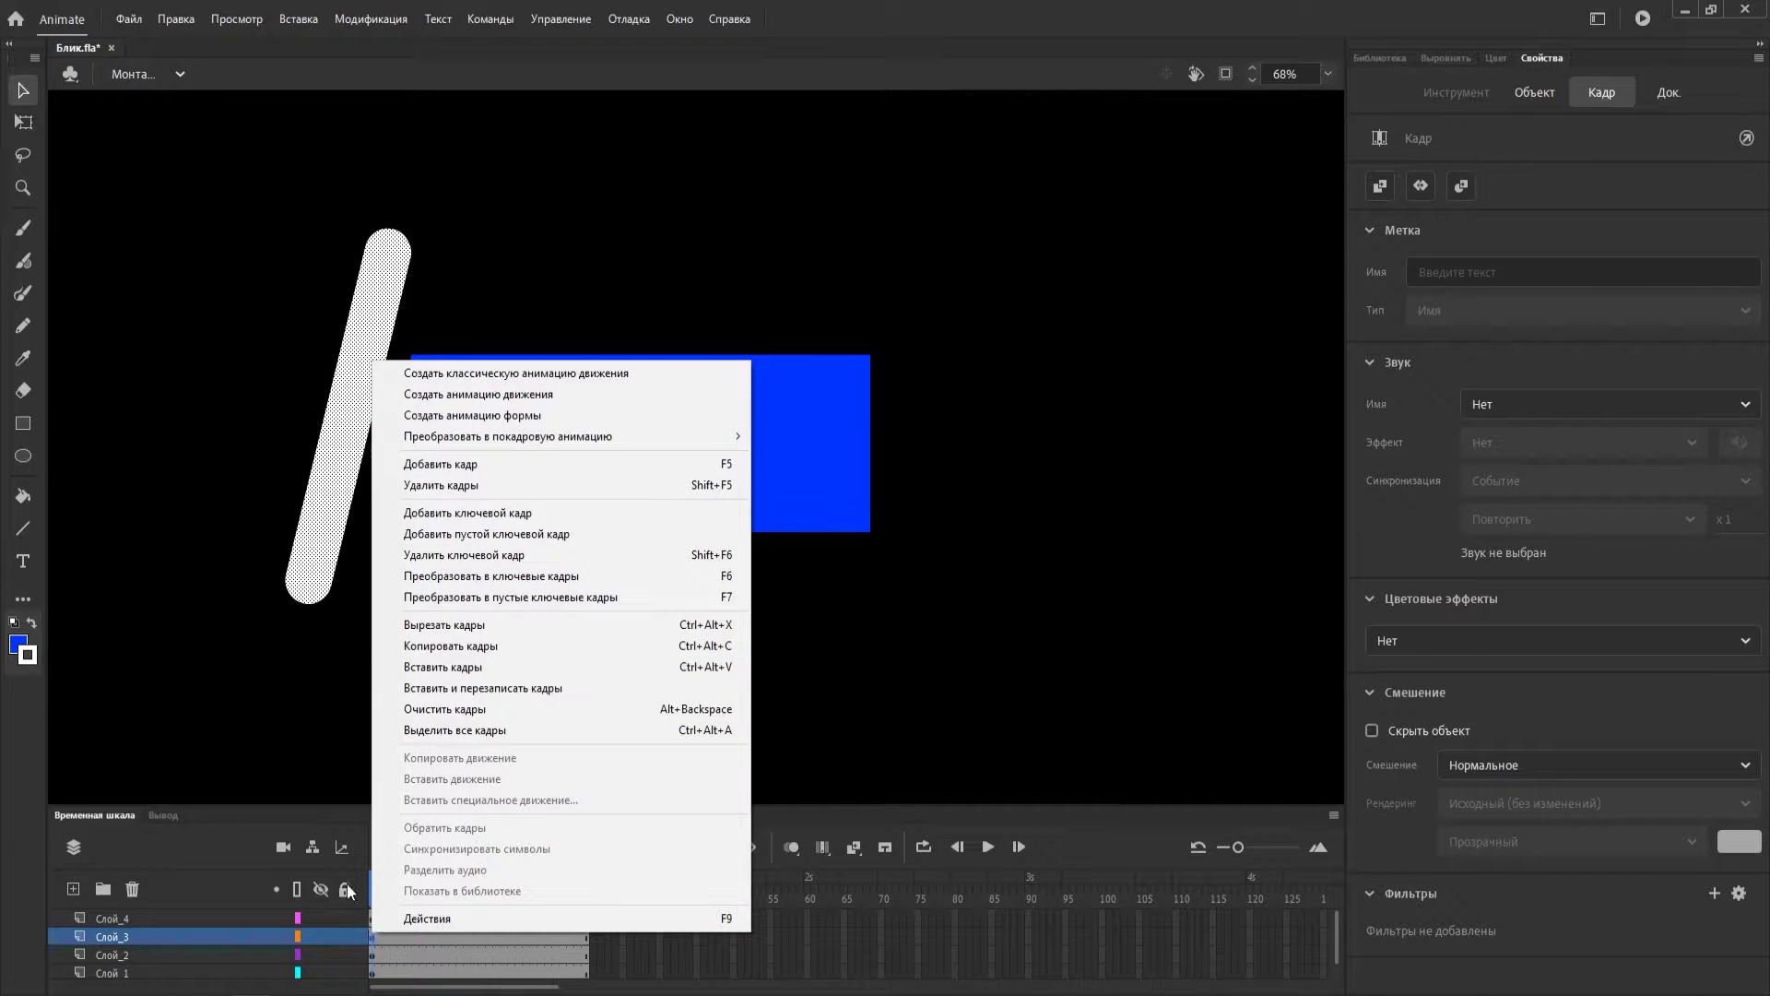
left_click(484, 399)
At frame 30, move the white line across the blue rectangle to just beyond its right edge.
left_click(404, 887)
left_click_drag(407, 887, 587, 887)
left_click(516, 700)
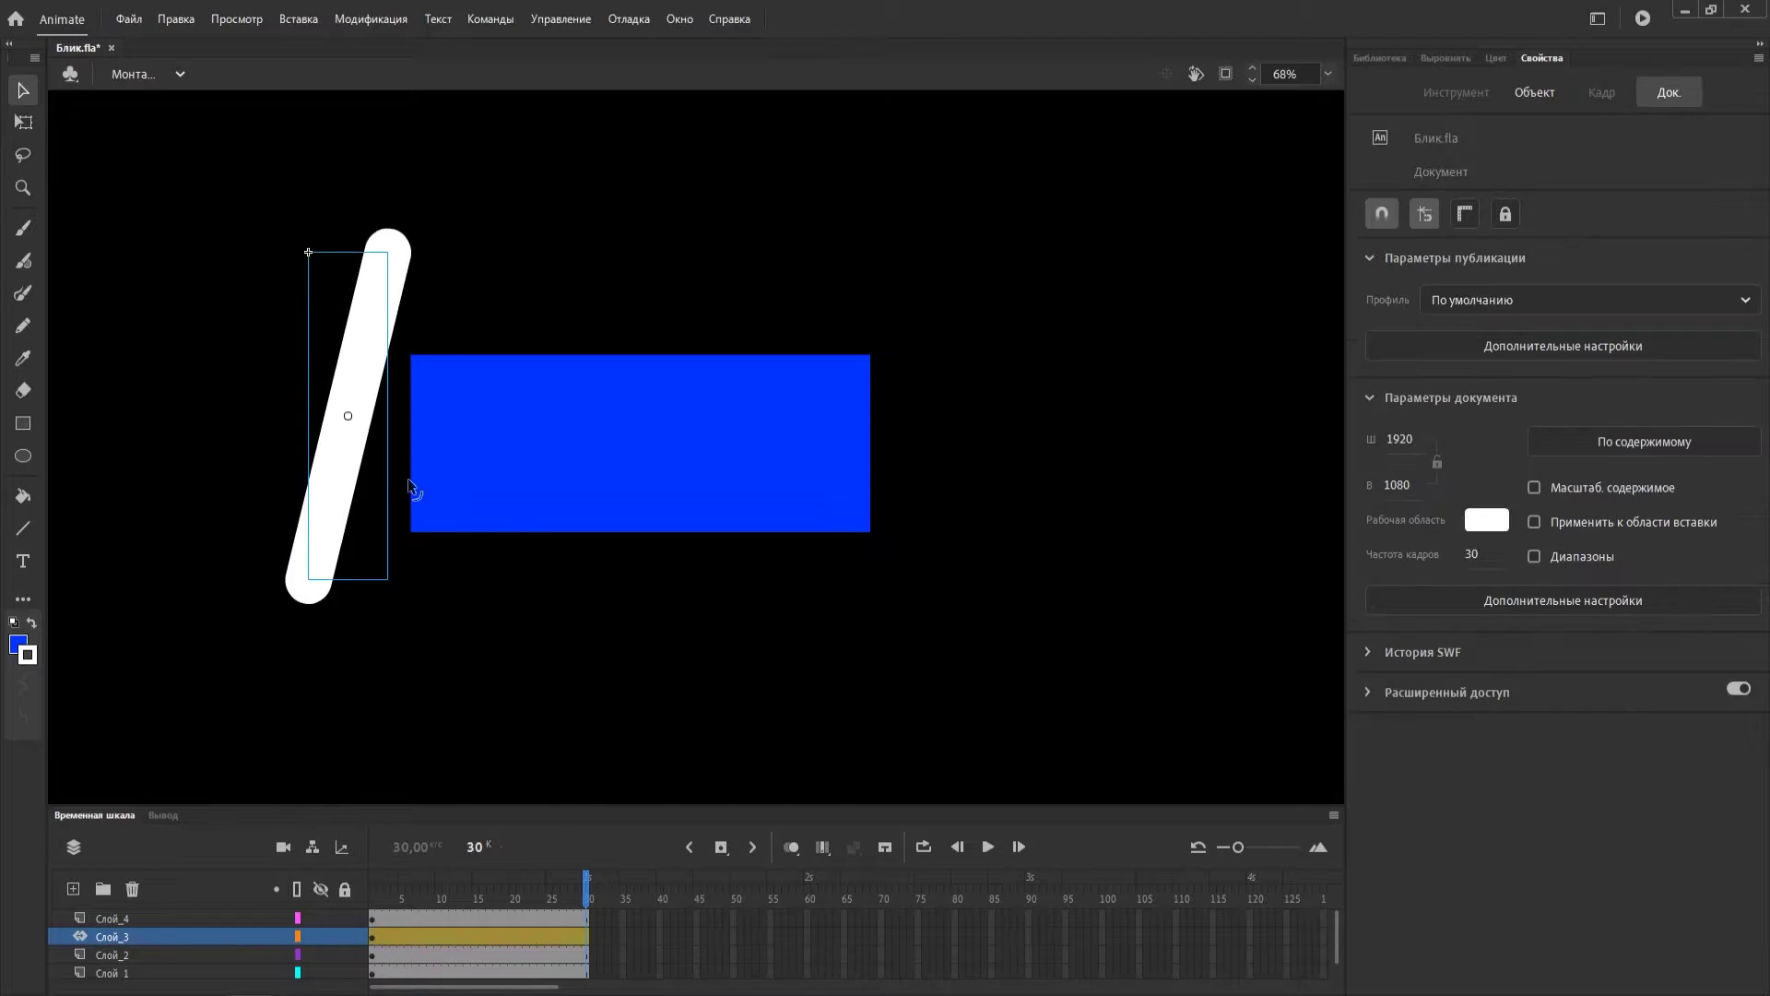
left_click_drag(337, 474, 932, 497)
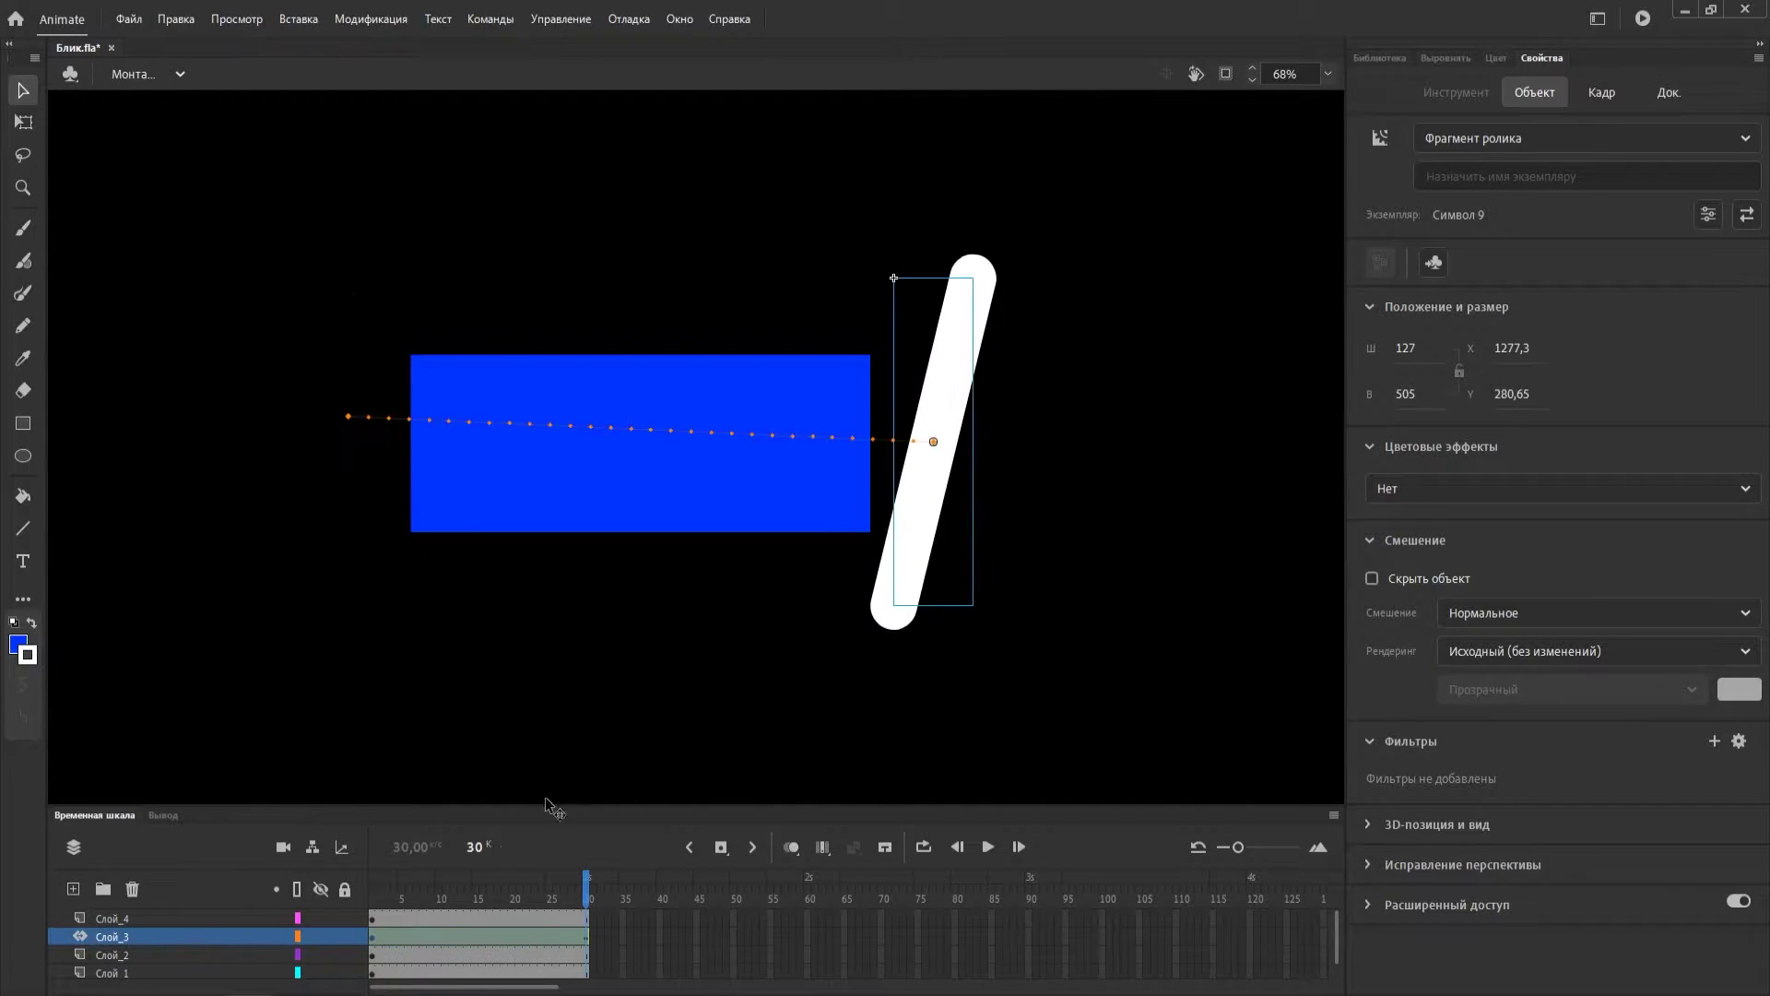
mouse_move(560, 899)
left_mouse_down()
mouse_move(411, 890)
mouse_move(579, 887)
left_mouse_up()
left_click(444, 865)
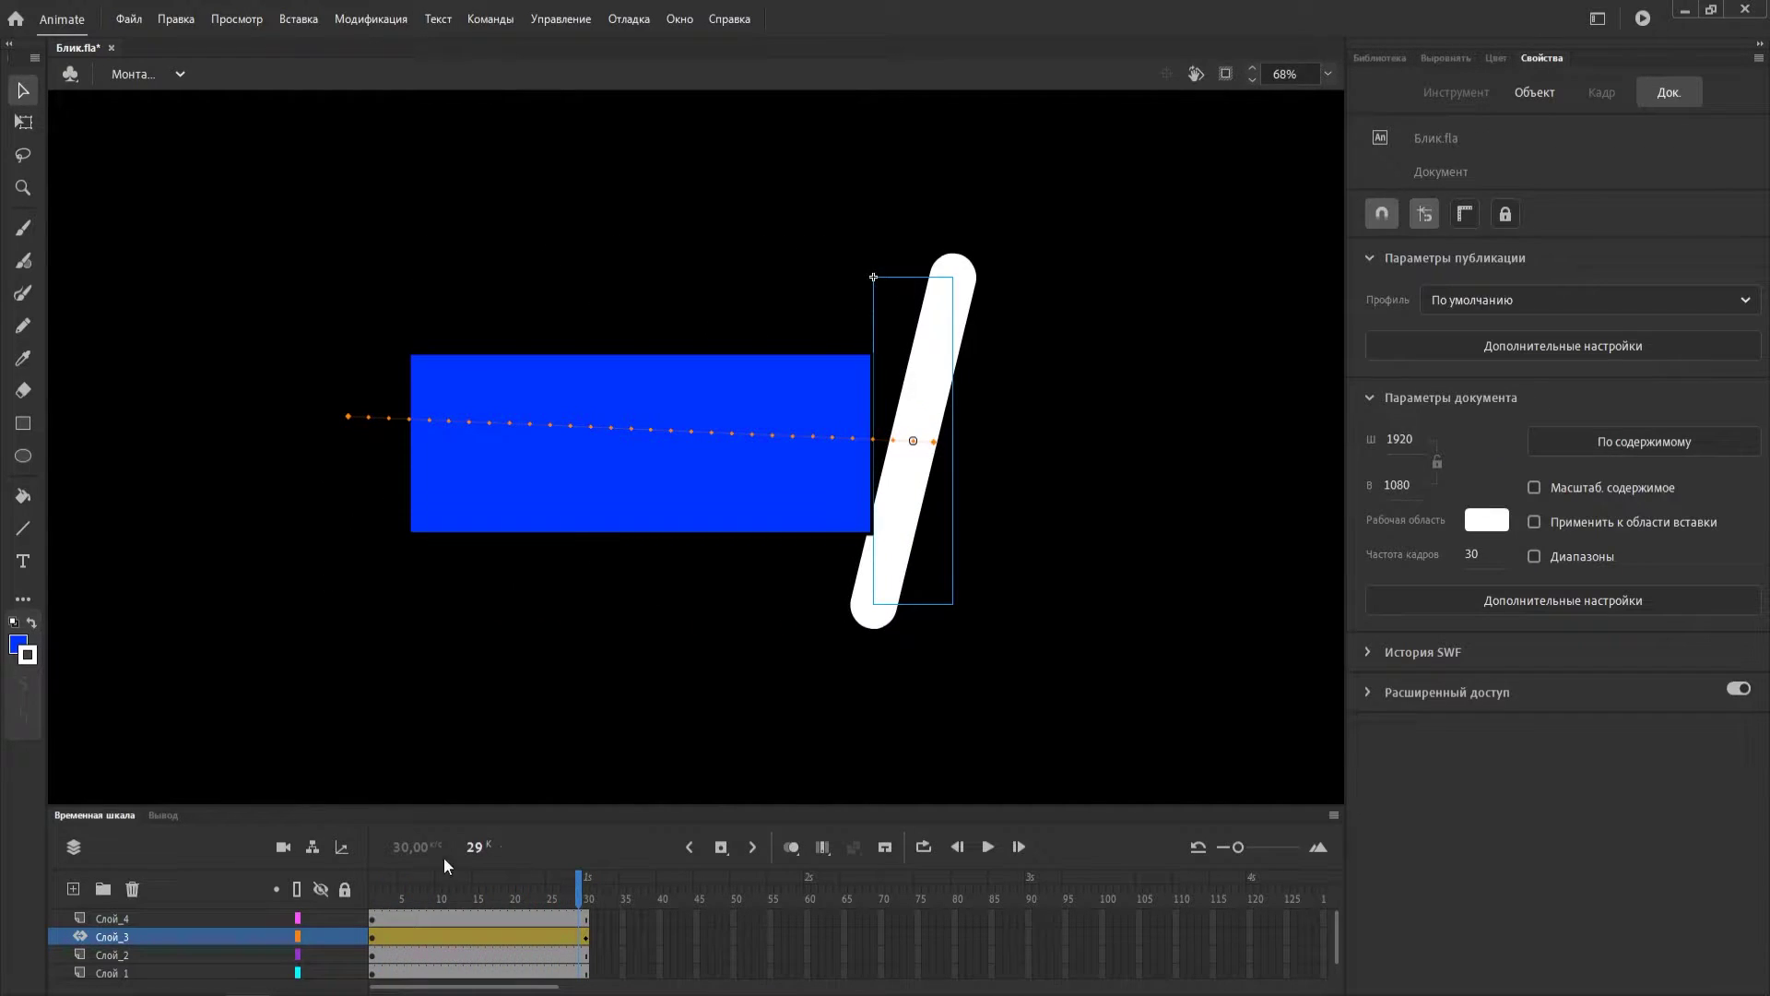
Turn Слой_4 into a mask for Слой_3, and play the masked animation from frame 1.
left_click(121, 920)
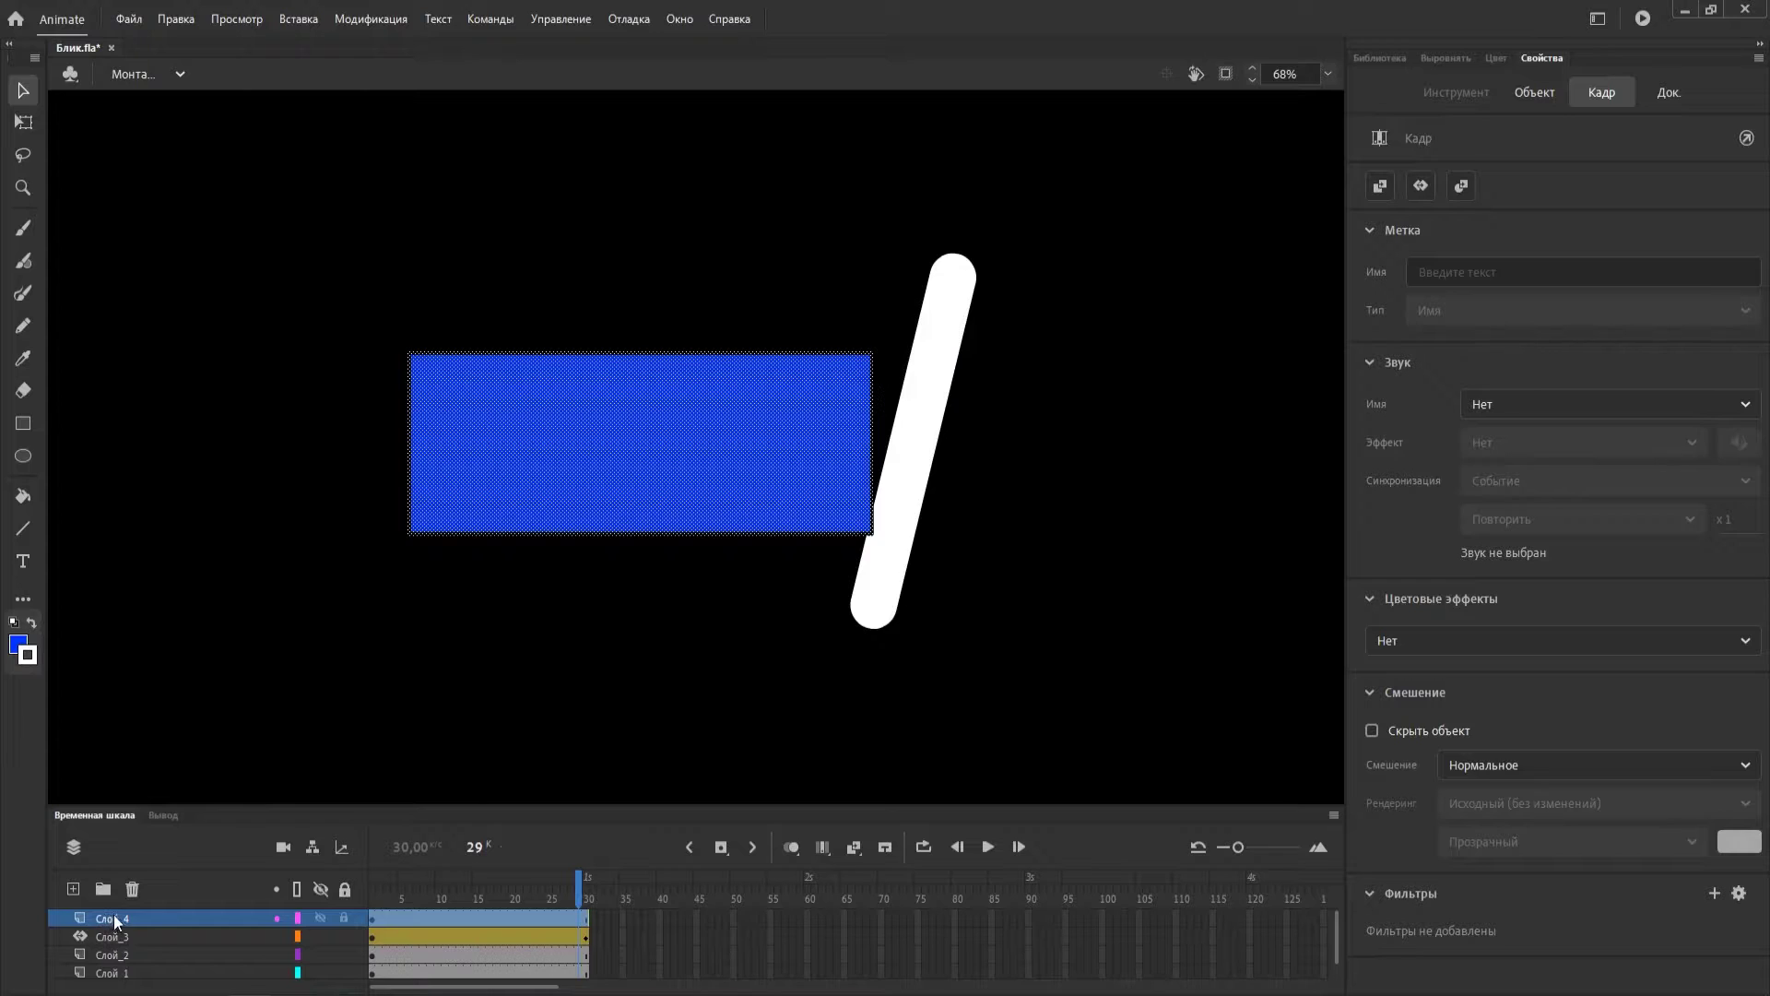
right_click(114, 920)
left_click(188, 716)
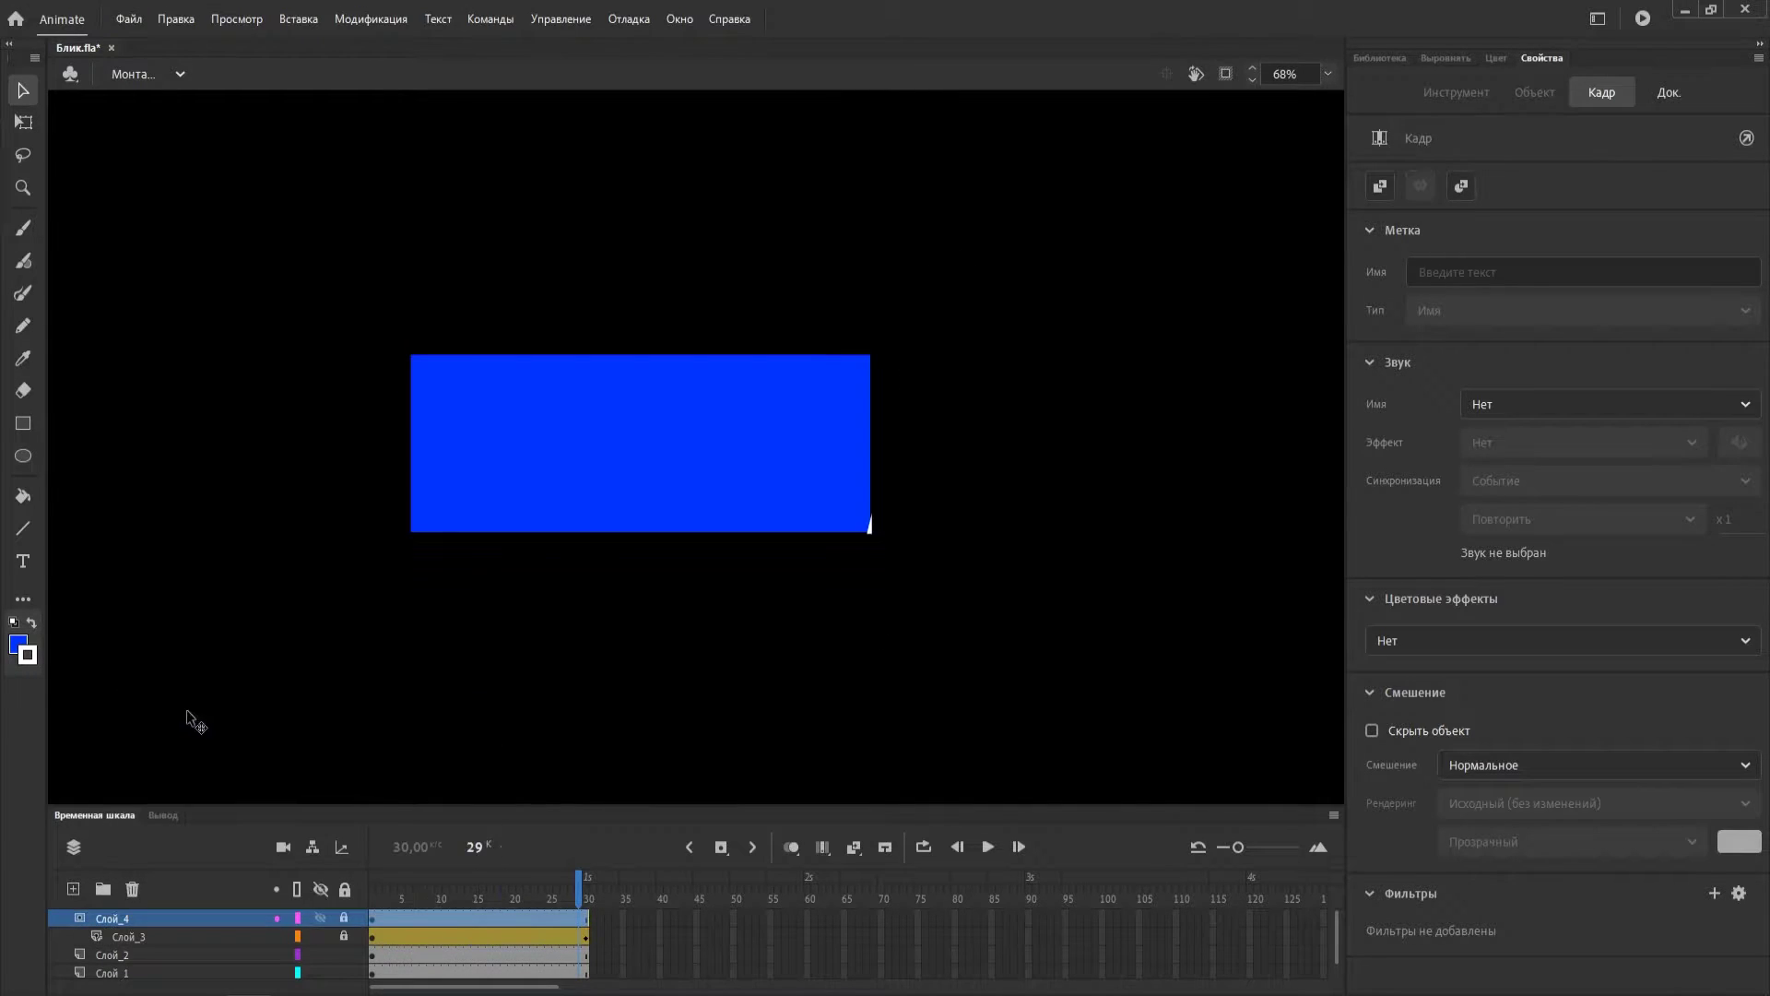
left_click_drag(581, 891, 373, 891)
left_click(987, 847)
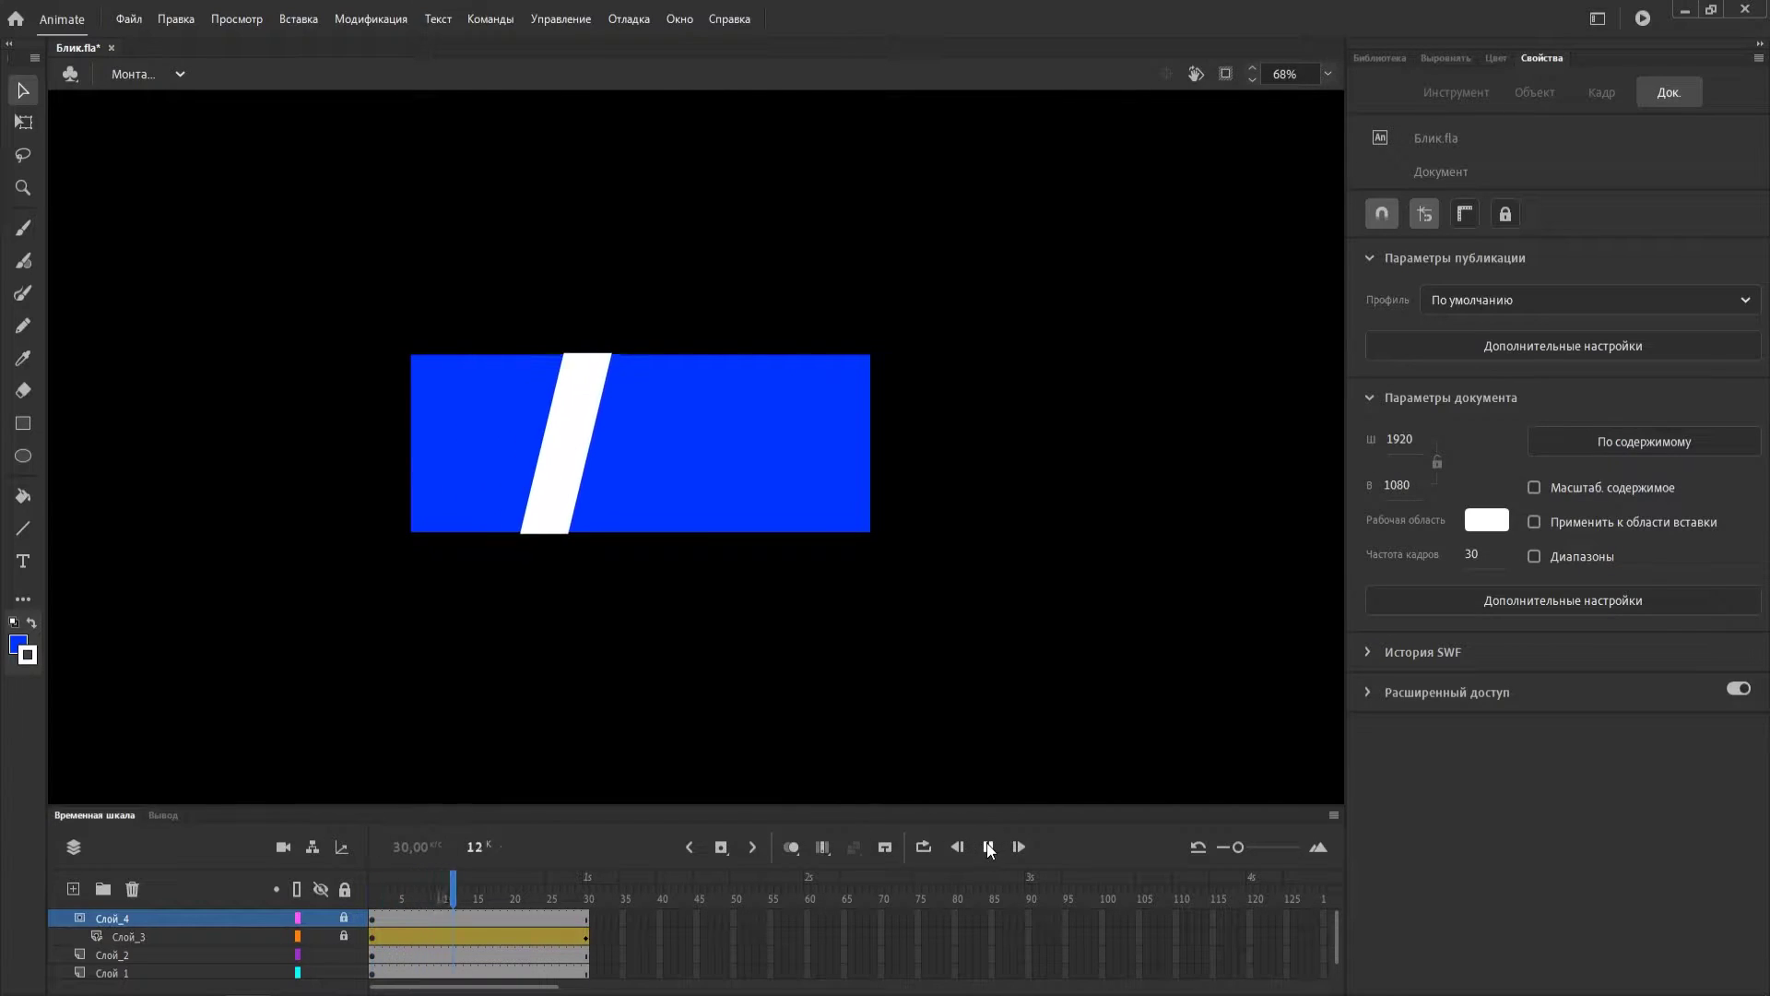
left_click_drag(583, 885, 372, 885)
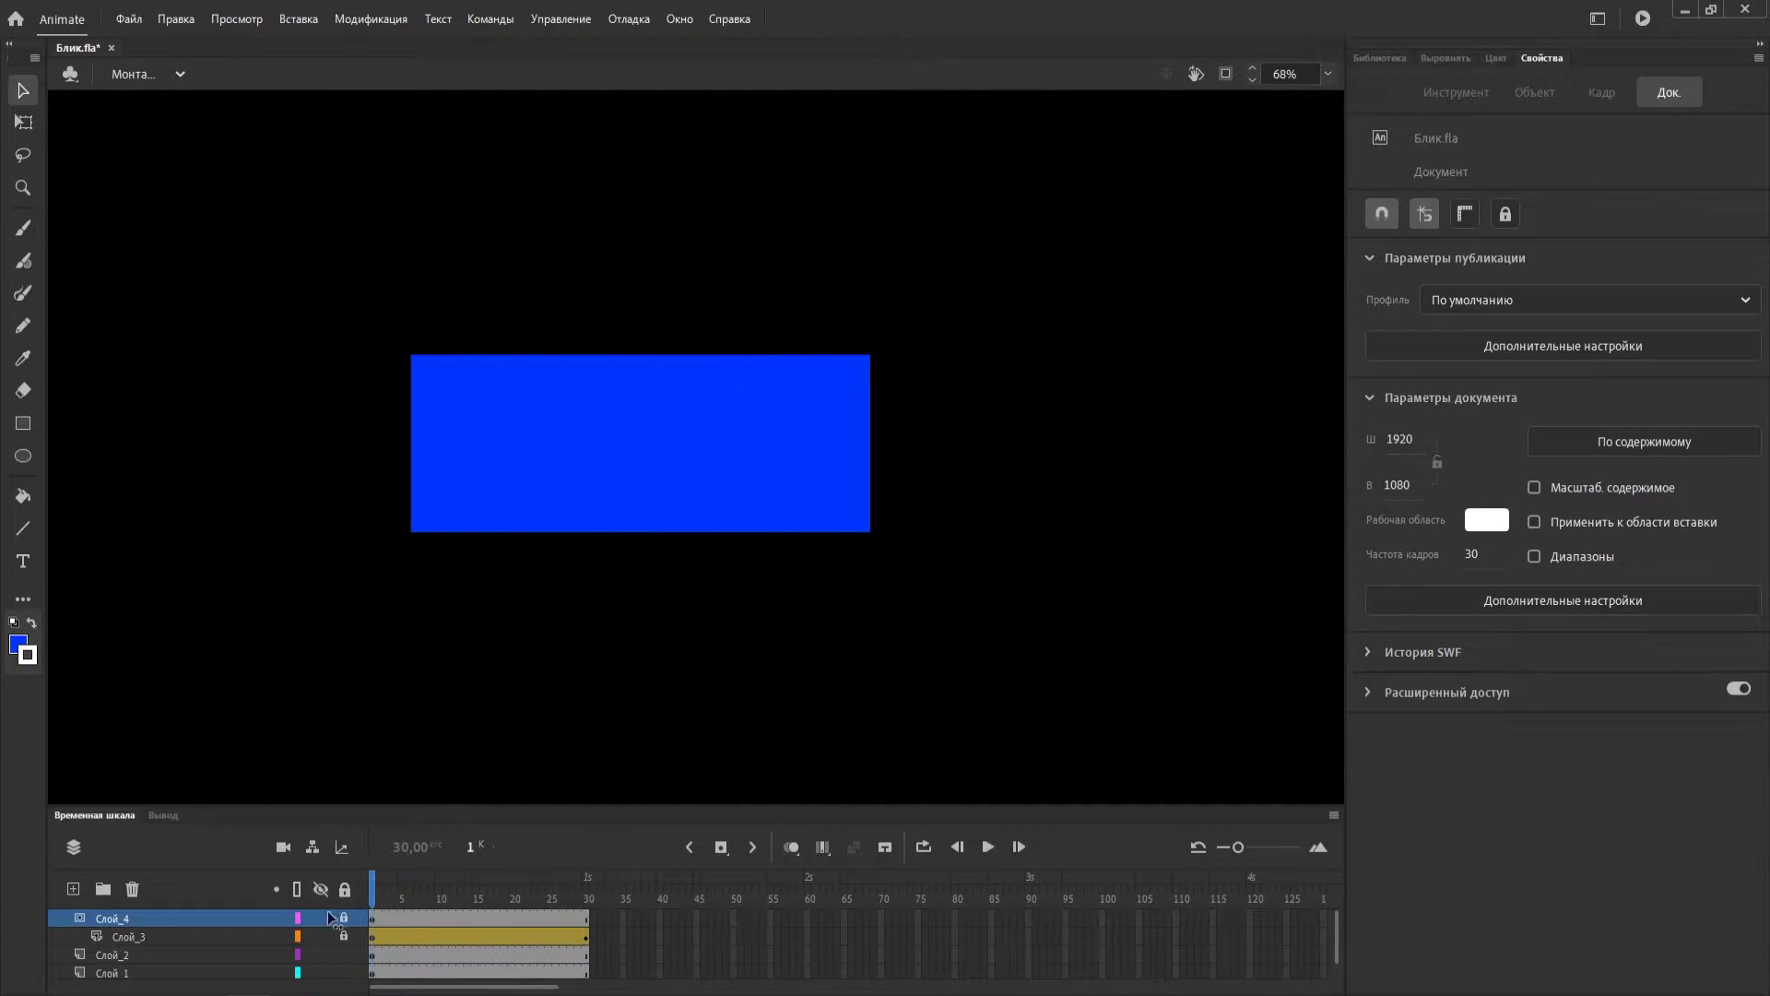
Unlock Слой_3 and add a Blur filter to the white line at frame 1, with linked X and Y values of 30.
left_click(345, 936)
left_click(374, 935)
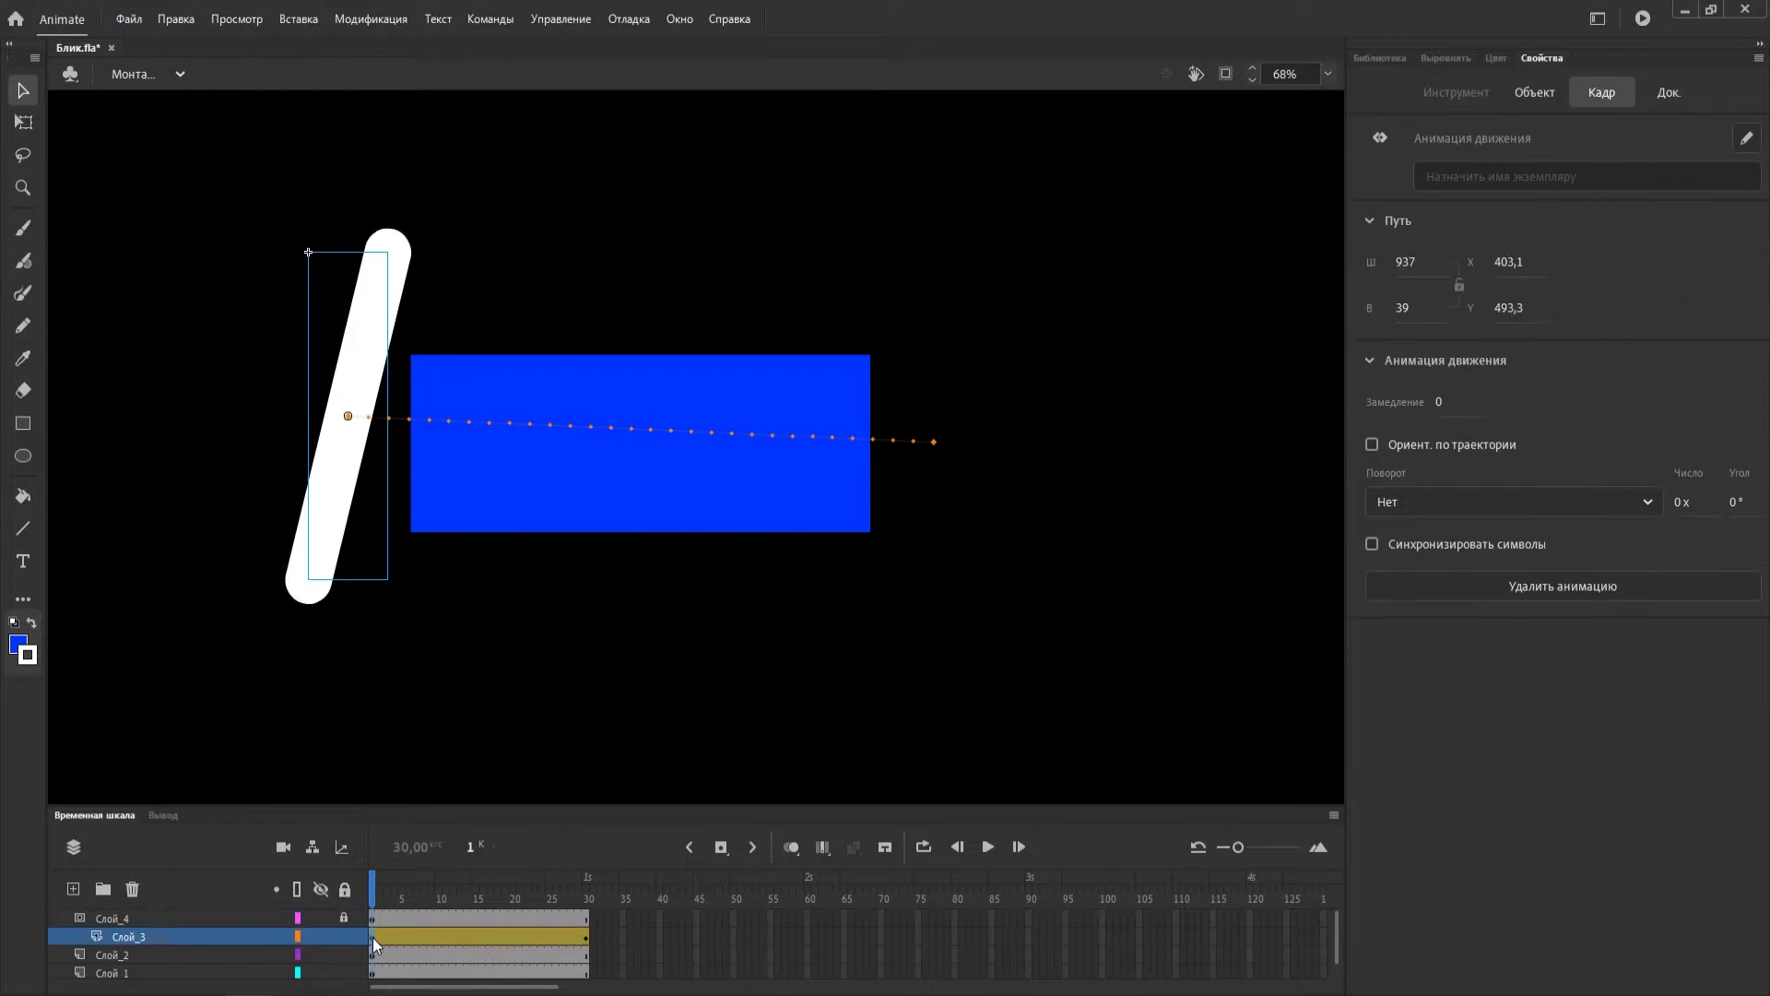
left_click(1535, 94)
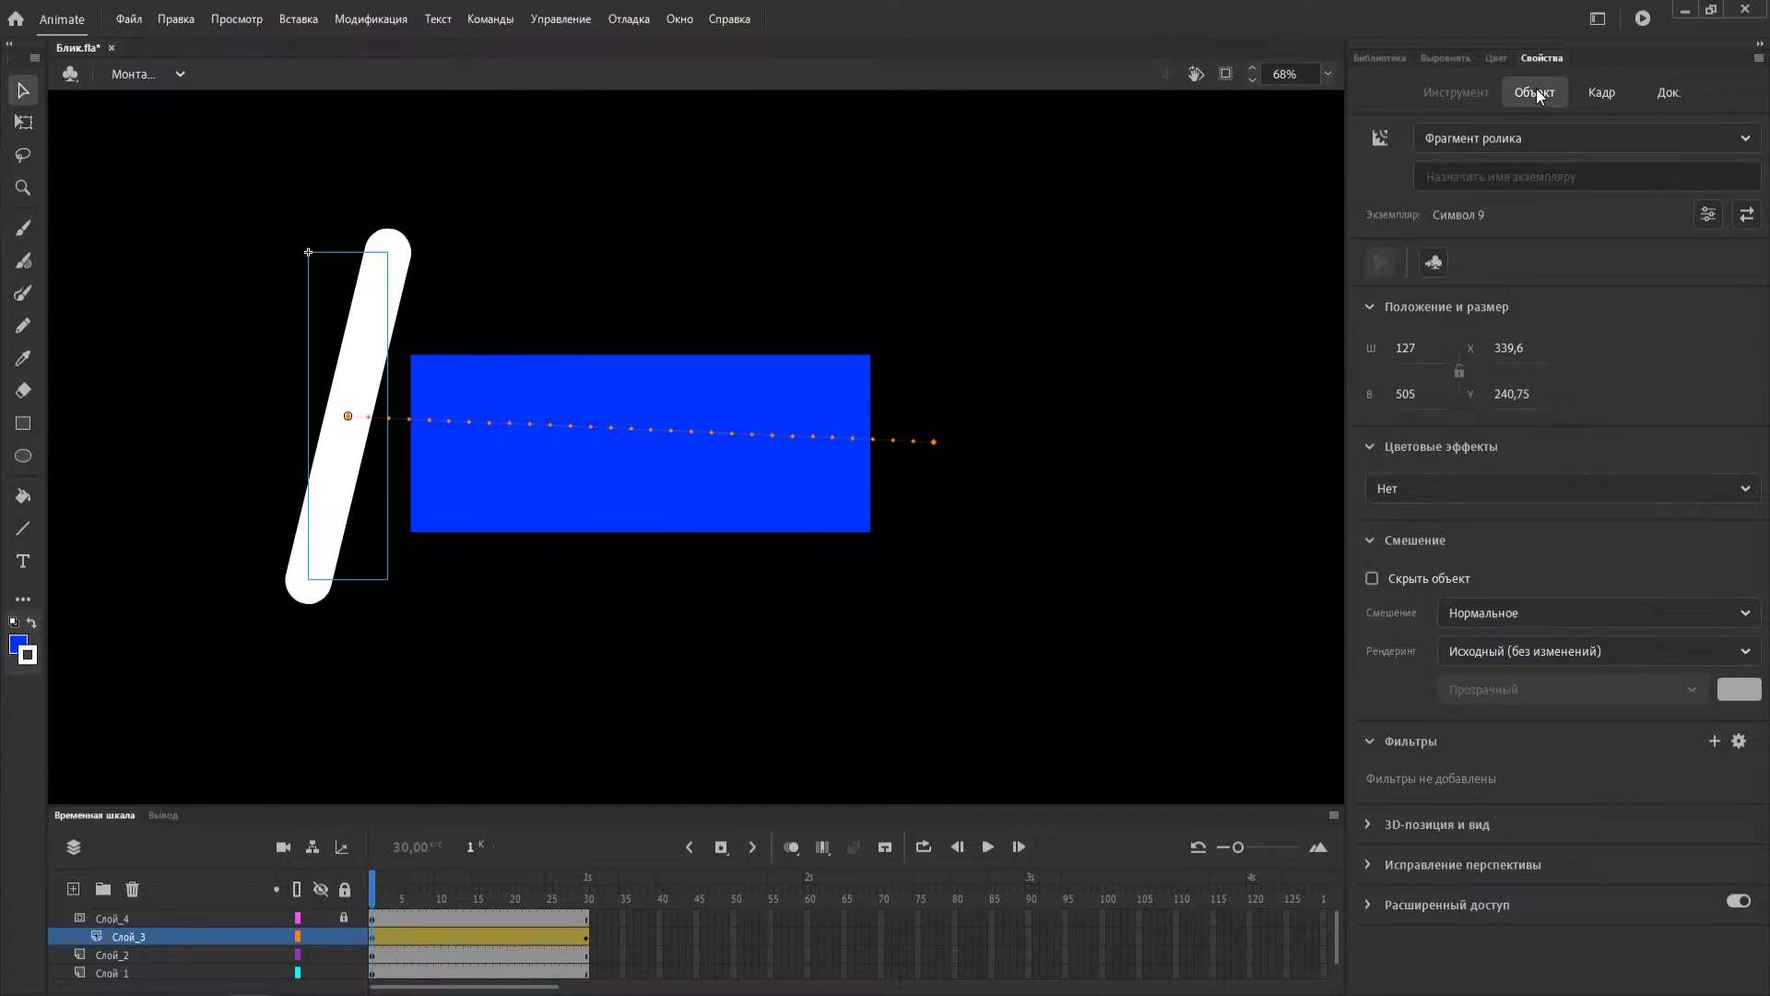
left_click(1713, 741)
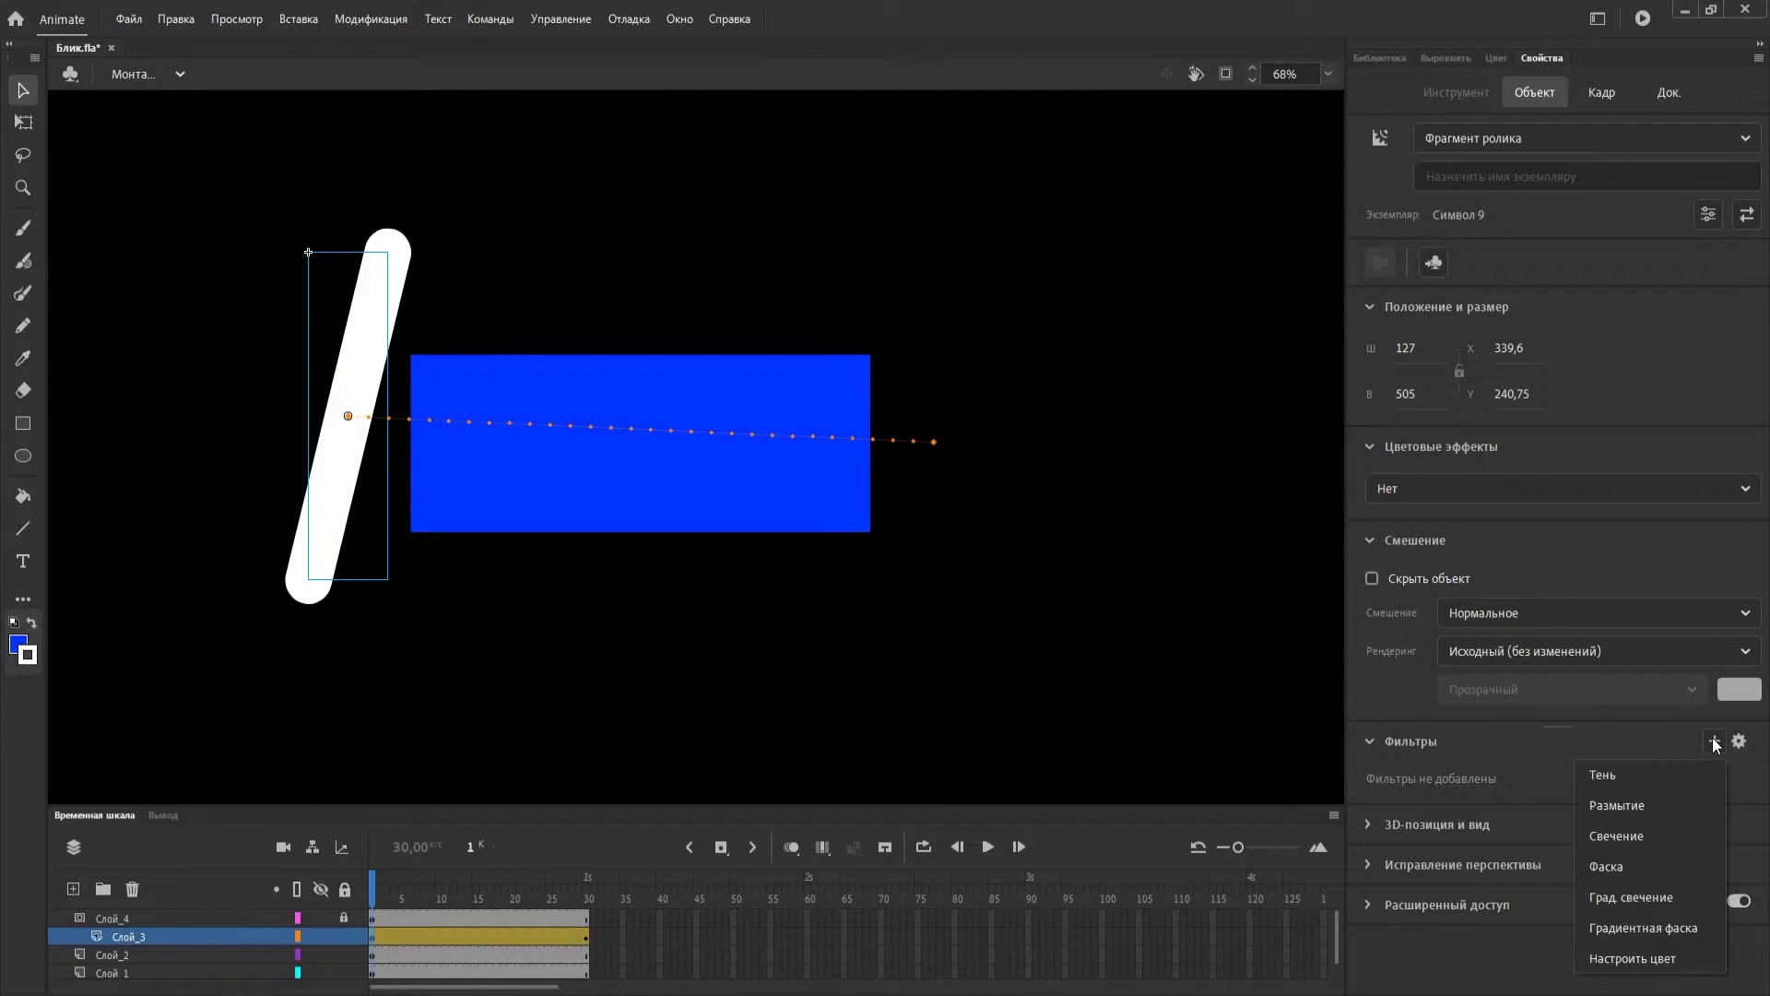
left_click(1619, 805)
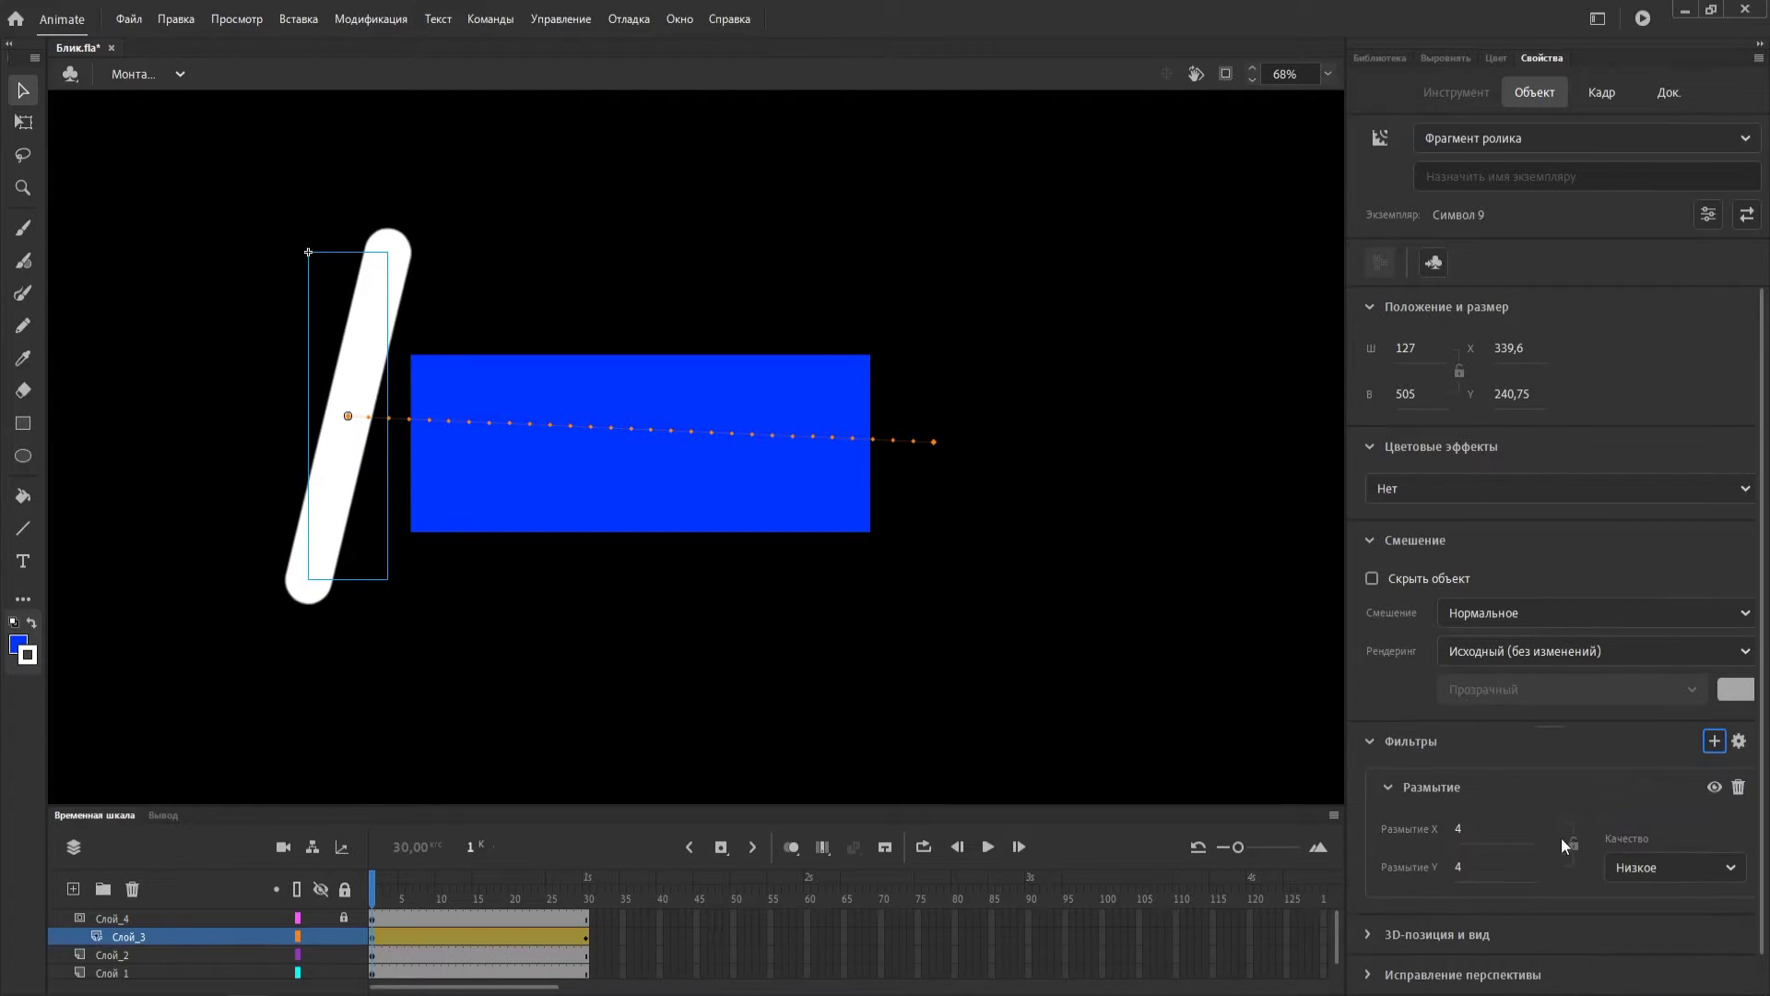
left_click(1574, 843)
left_click_drag(1464, 831, 1487, 827)
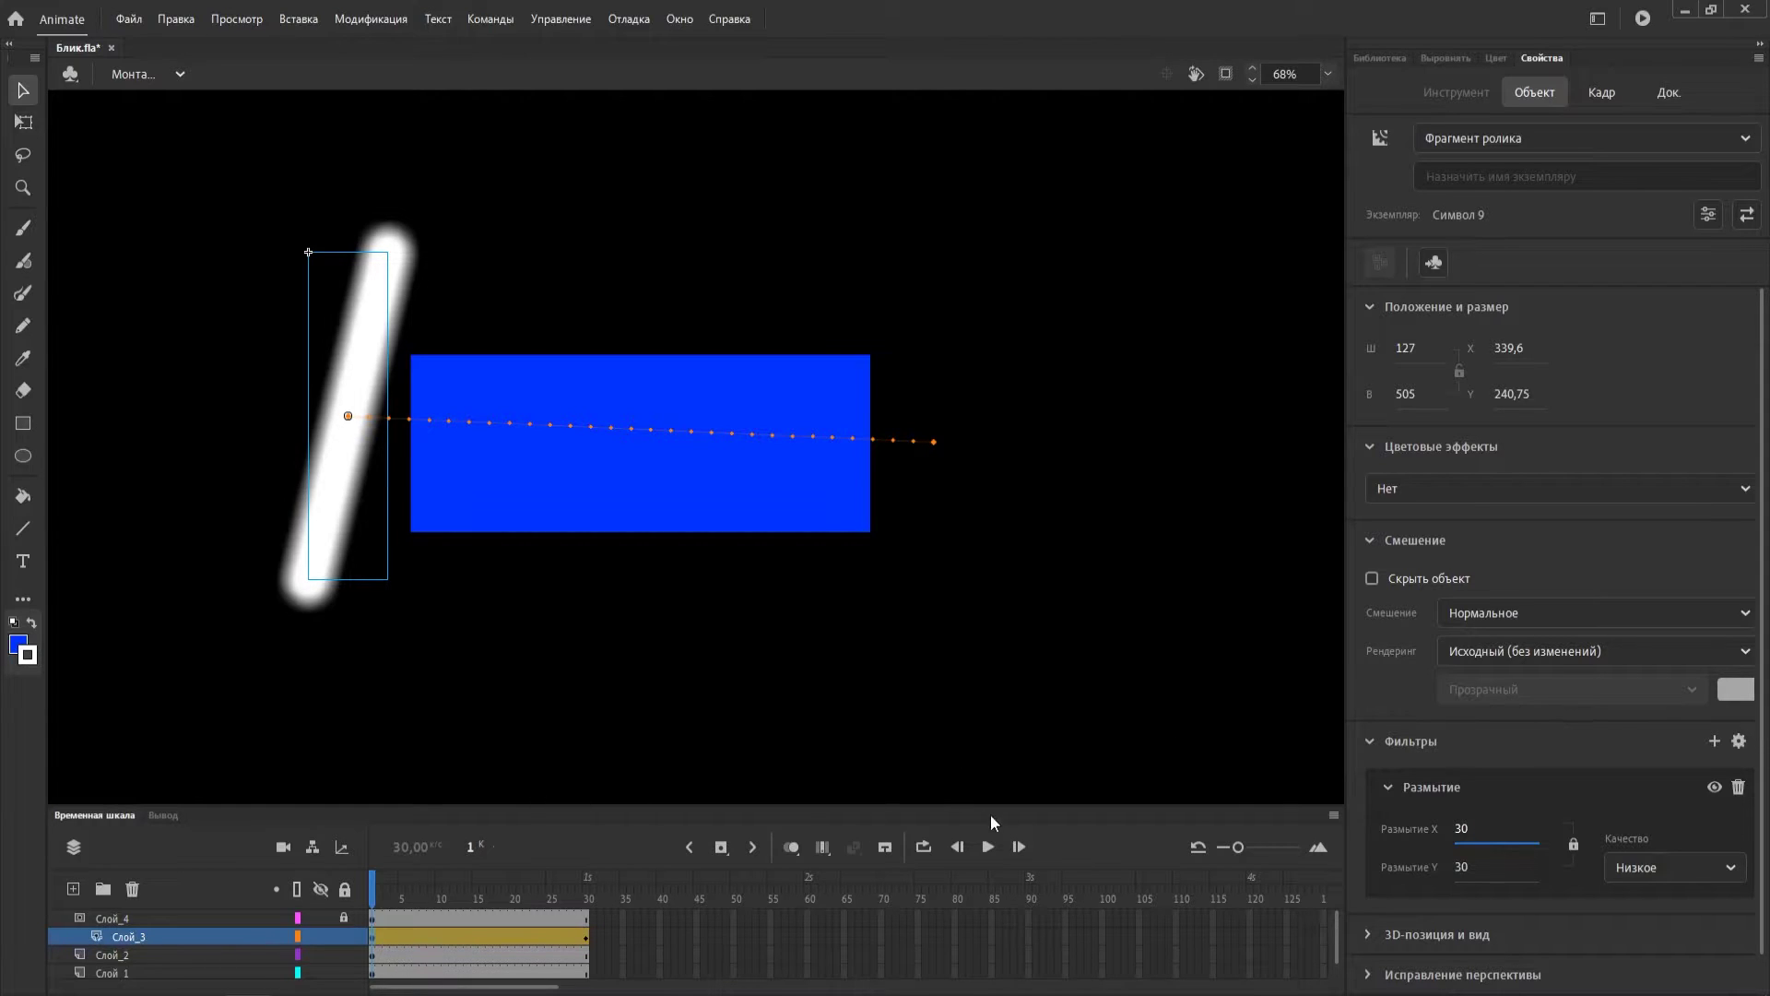
Lock Слой_3 again to restore the mask and play the blurred glare animation.
left_click(988, 846)
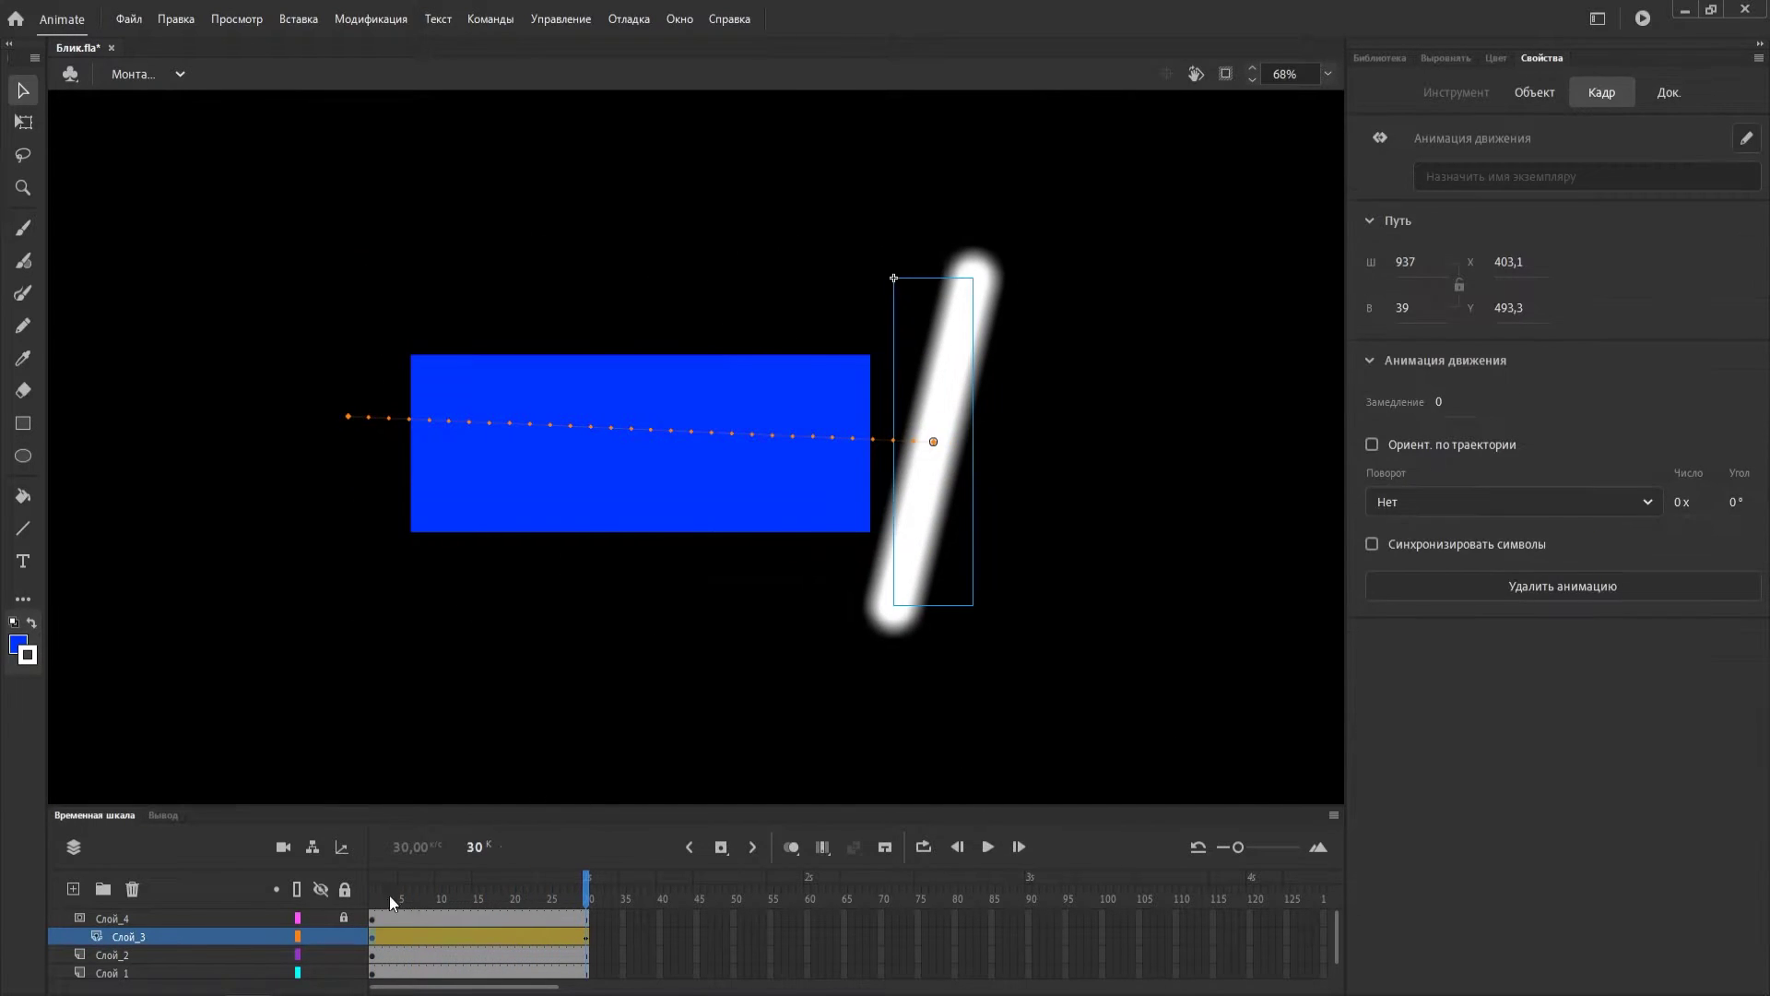
left_click(346, 935)
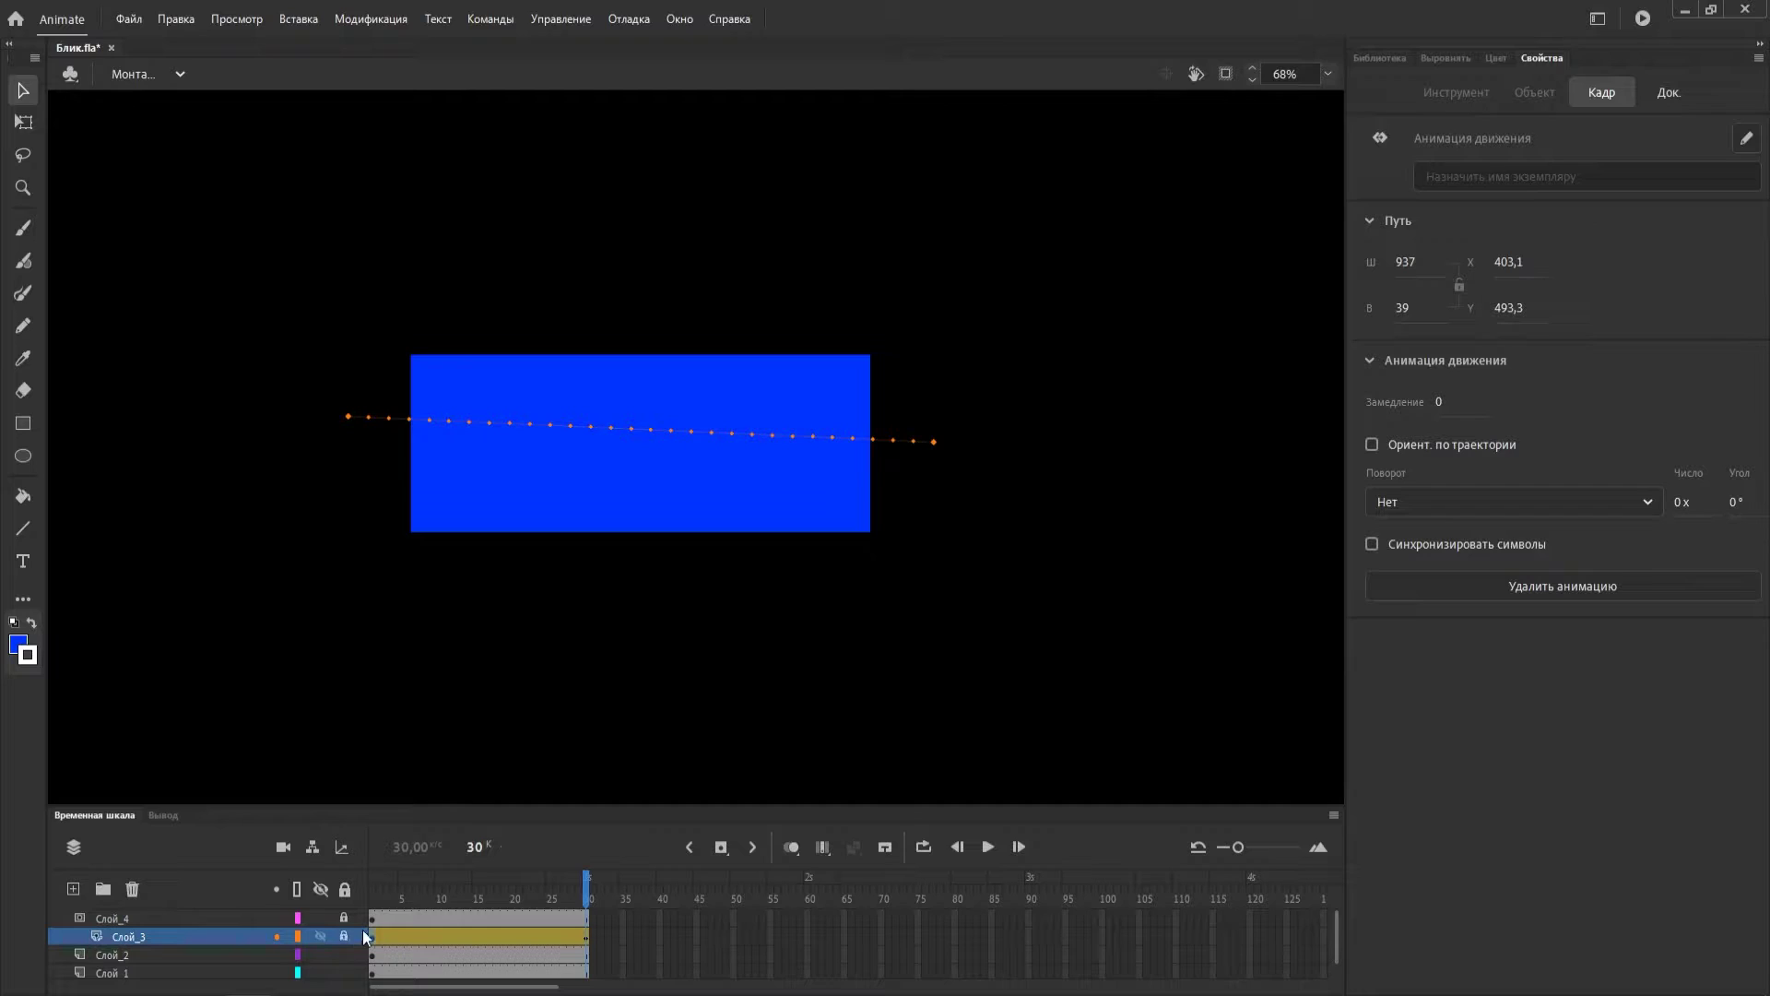
left_click(988, 846)
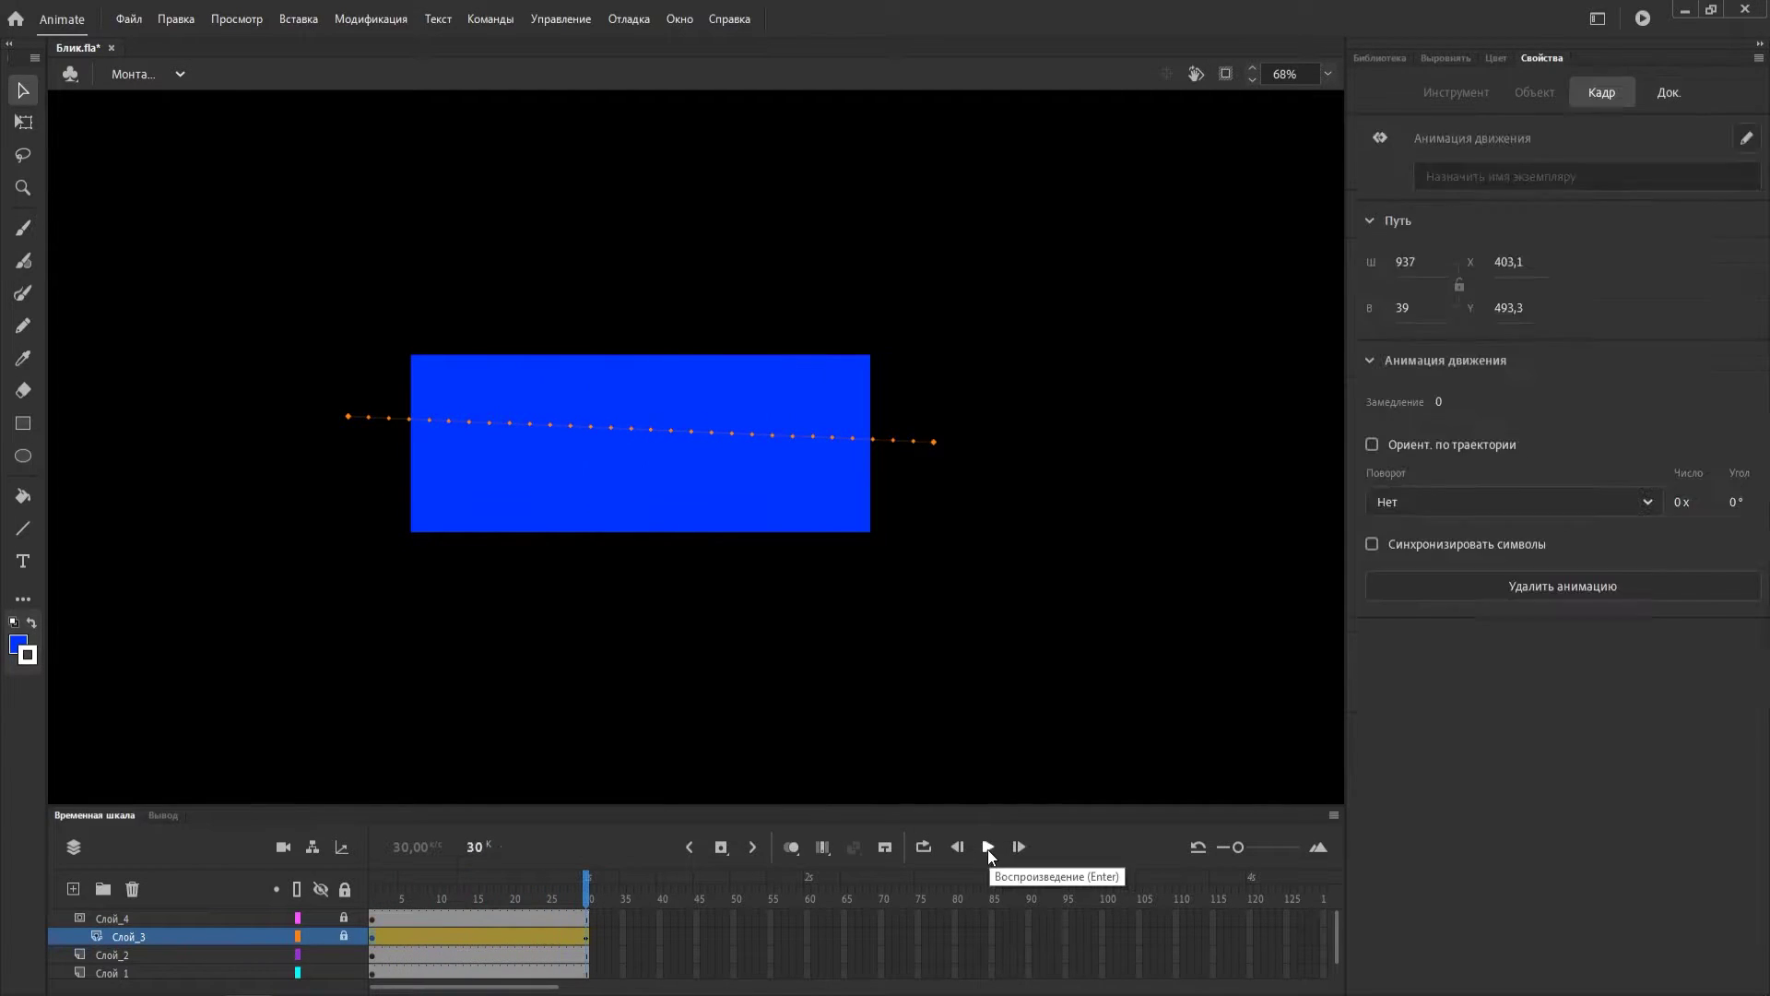
Delete the layers Слой_2, Слой_3 and Слой_4 together.
left_click(162, 949)
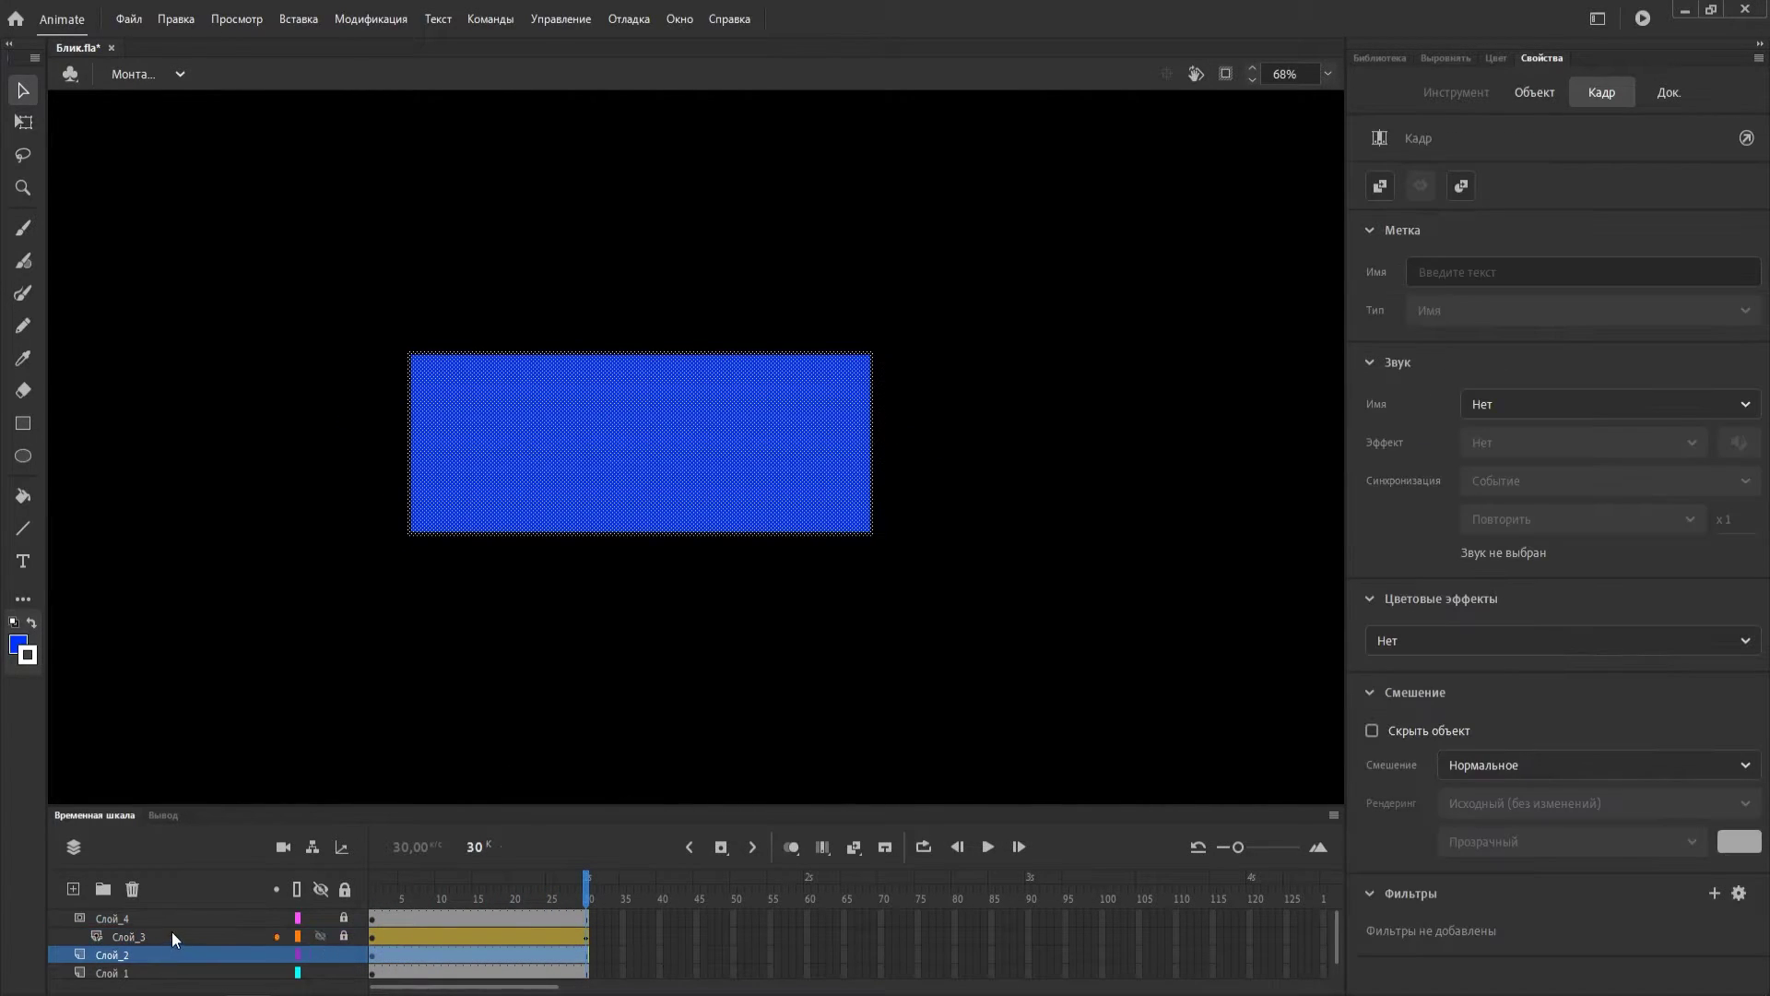
left_click(171, 918, "shift")
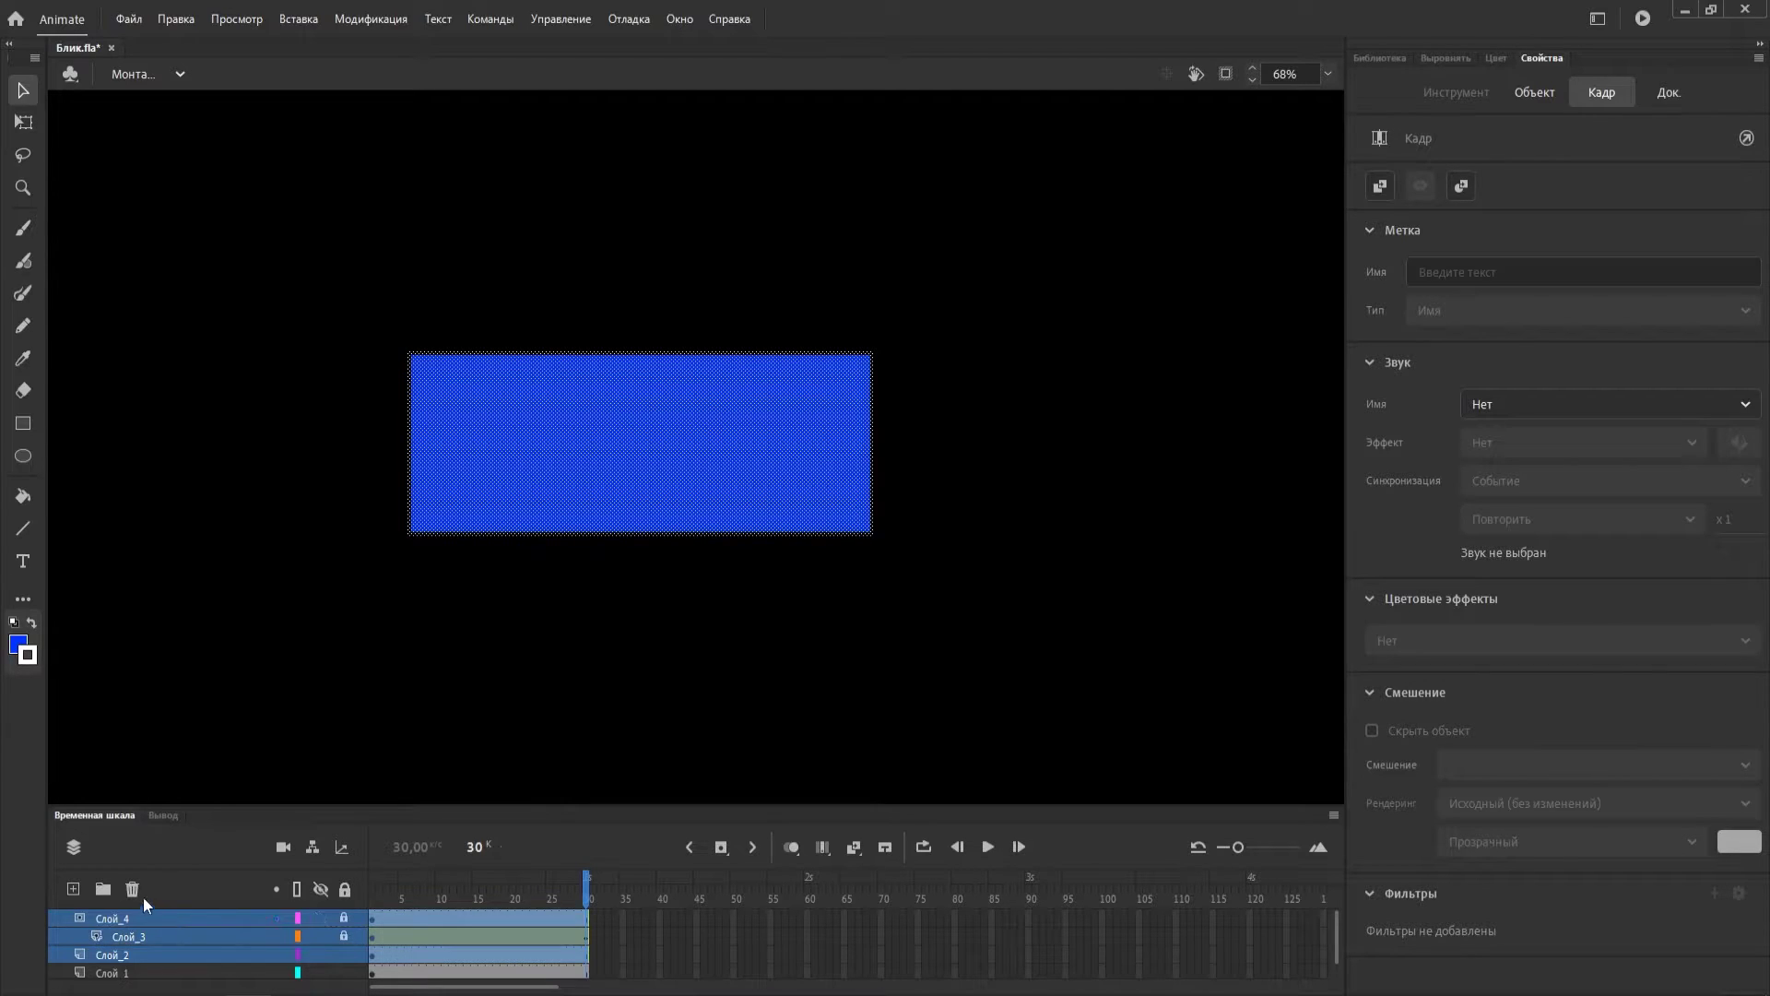
left_click(132, 889)
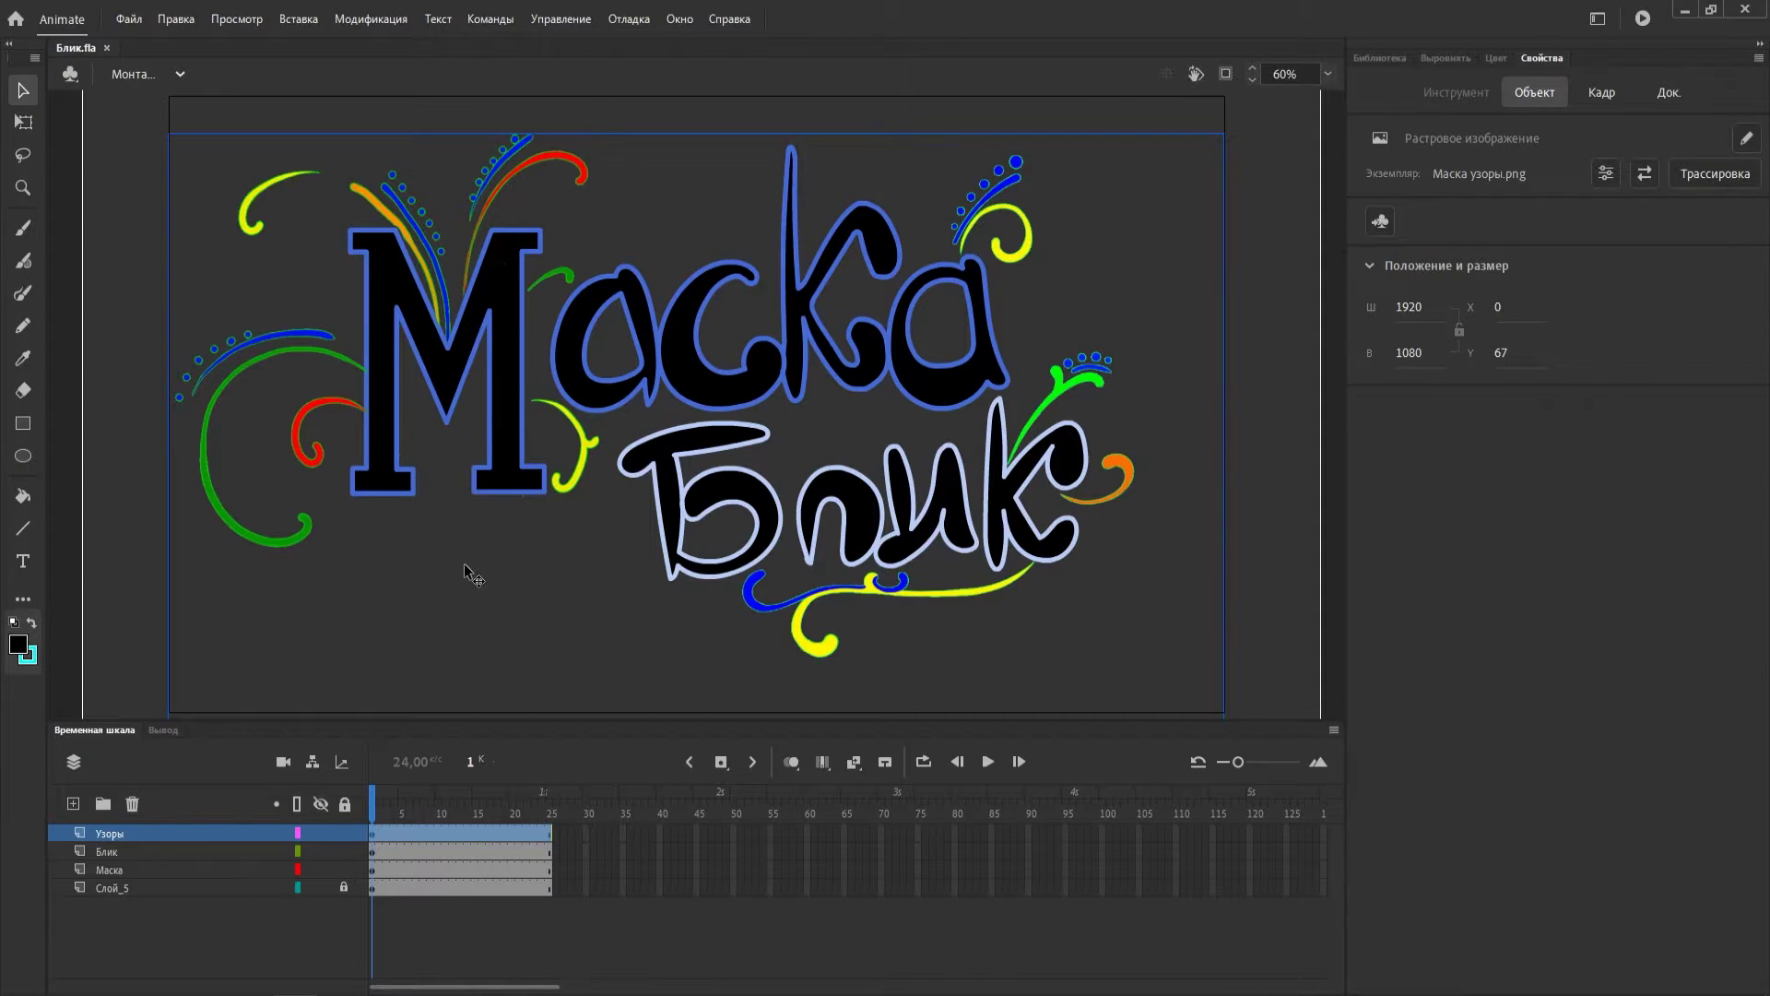
Briefly hide and reshow the Маска, Блик and Узоры layers to check their contents, and lock Узоры and Блик.
left_click(321, 868)
left_click(322, 869)
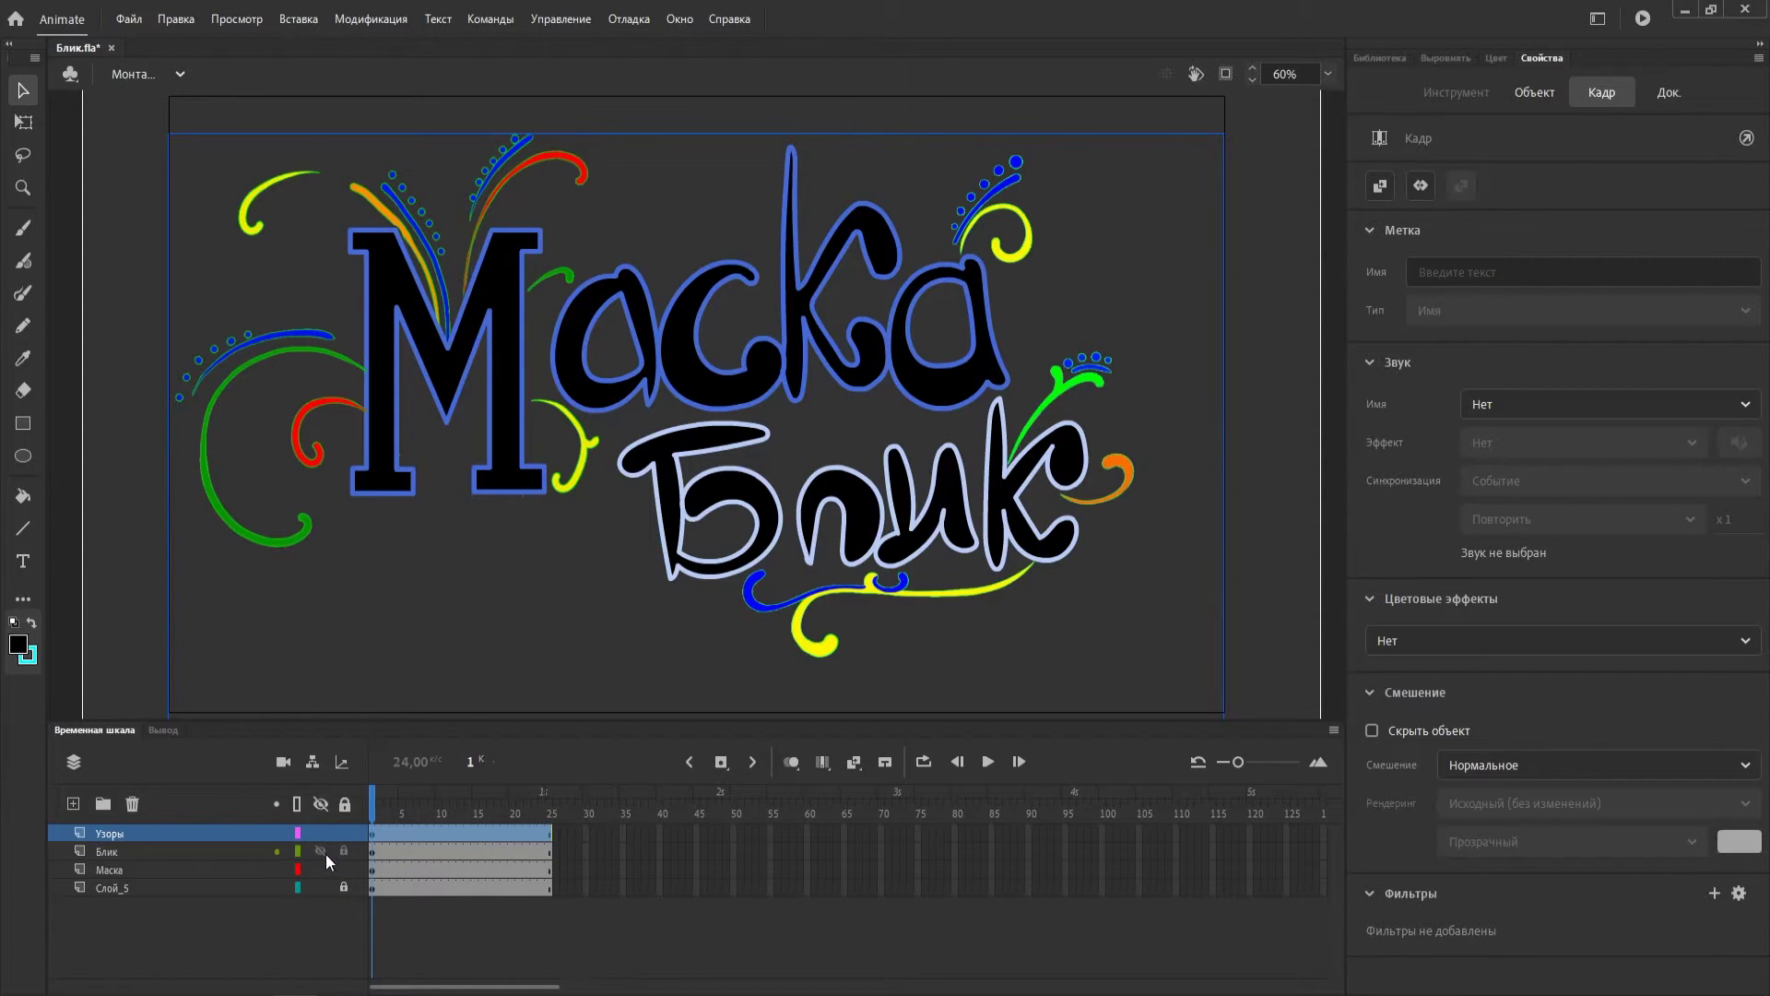
left_click(322, 851)
left_click(322, 851)
left_click(320, 833)
left_click(320, 833)
left_click(344, 833)
Add two new layers directly above the Маска layer.
left_click(131, 867)
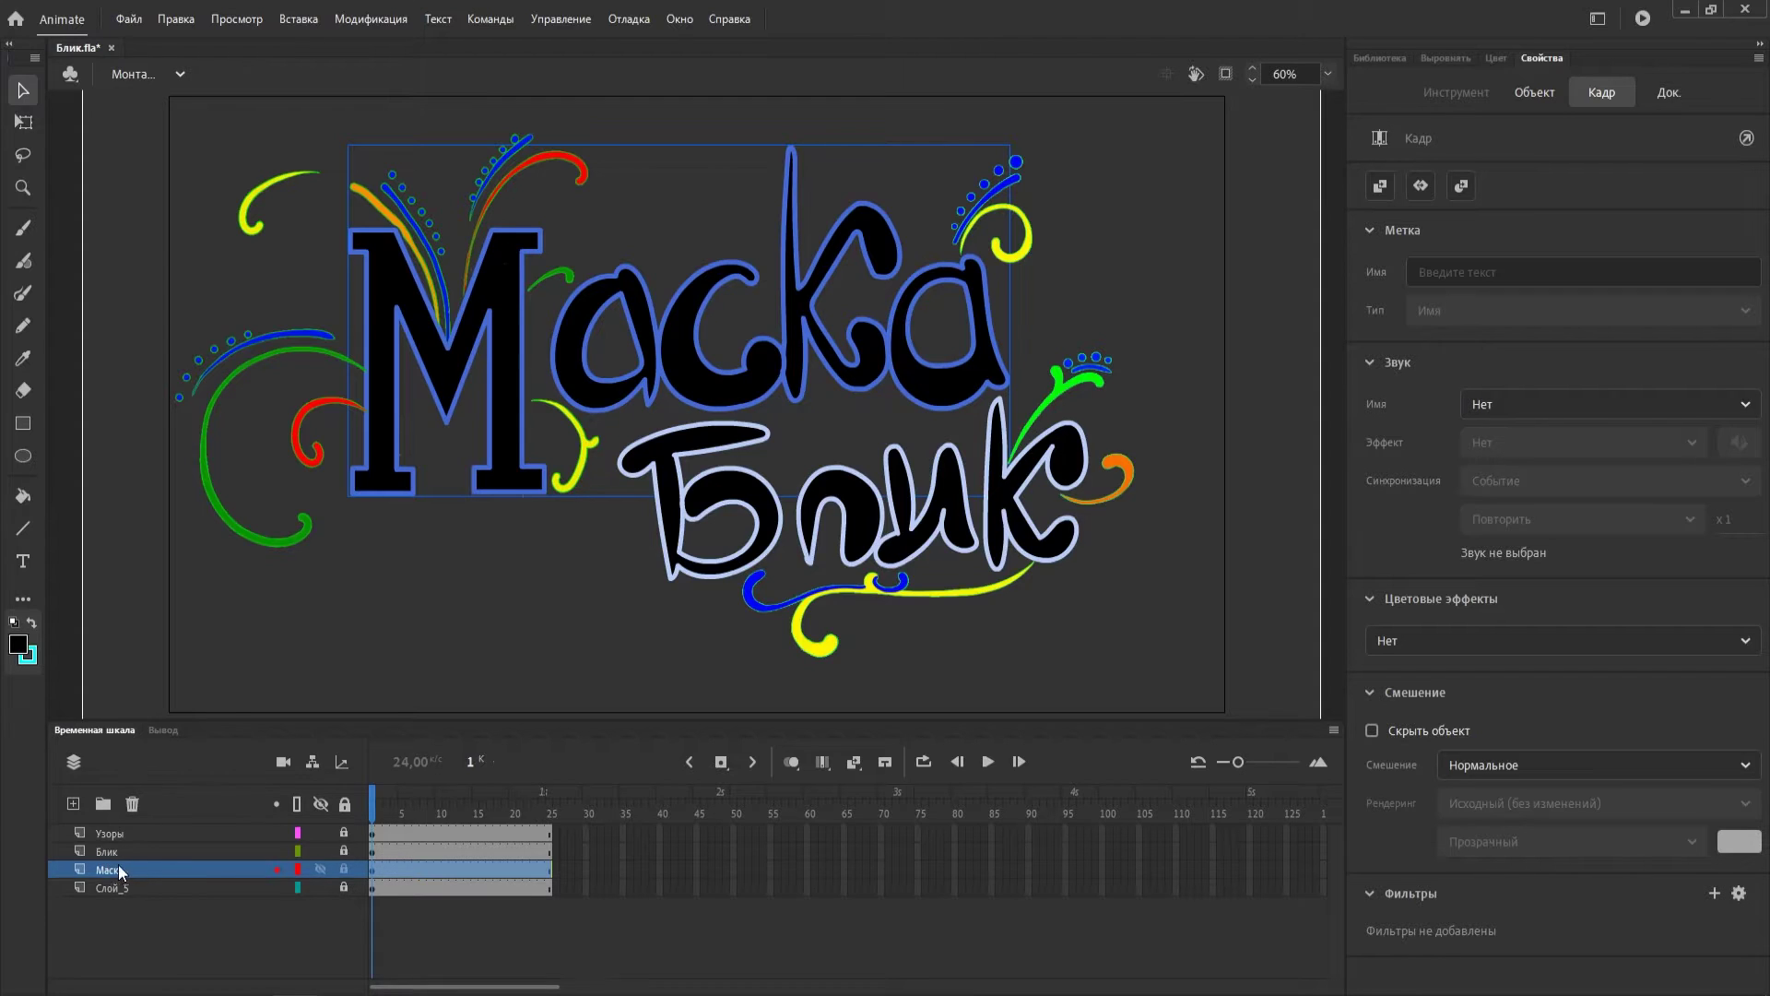
left_click(73, 803)
left_click(73, 803)
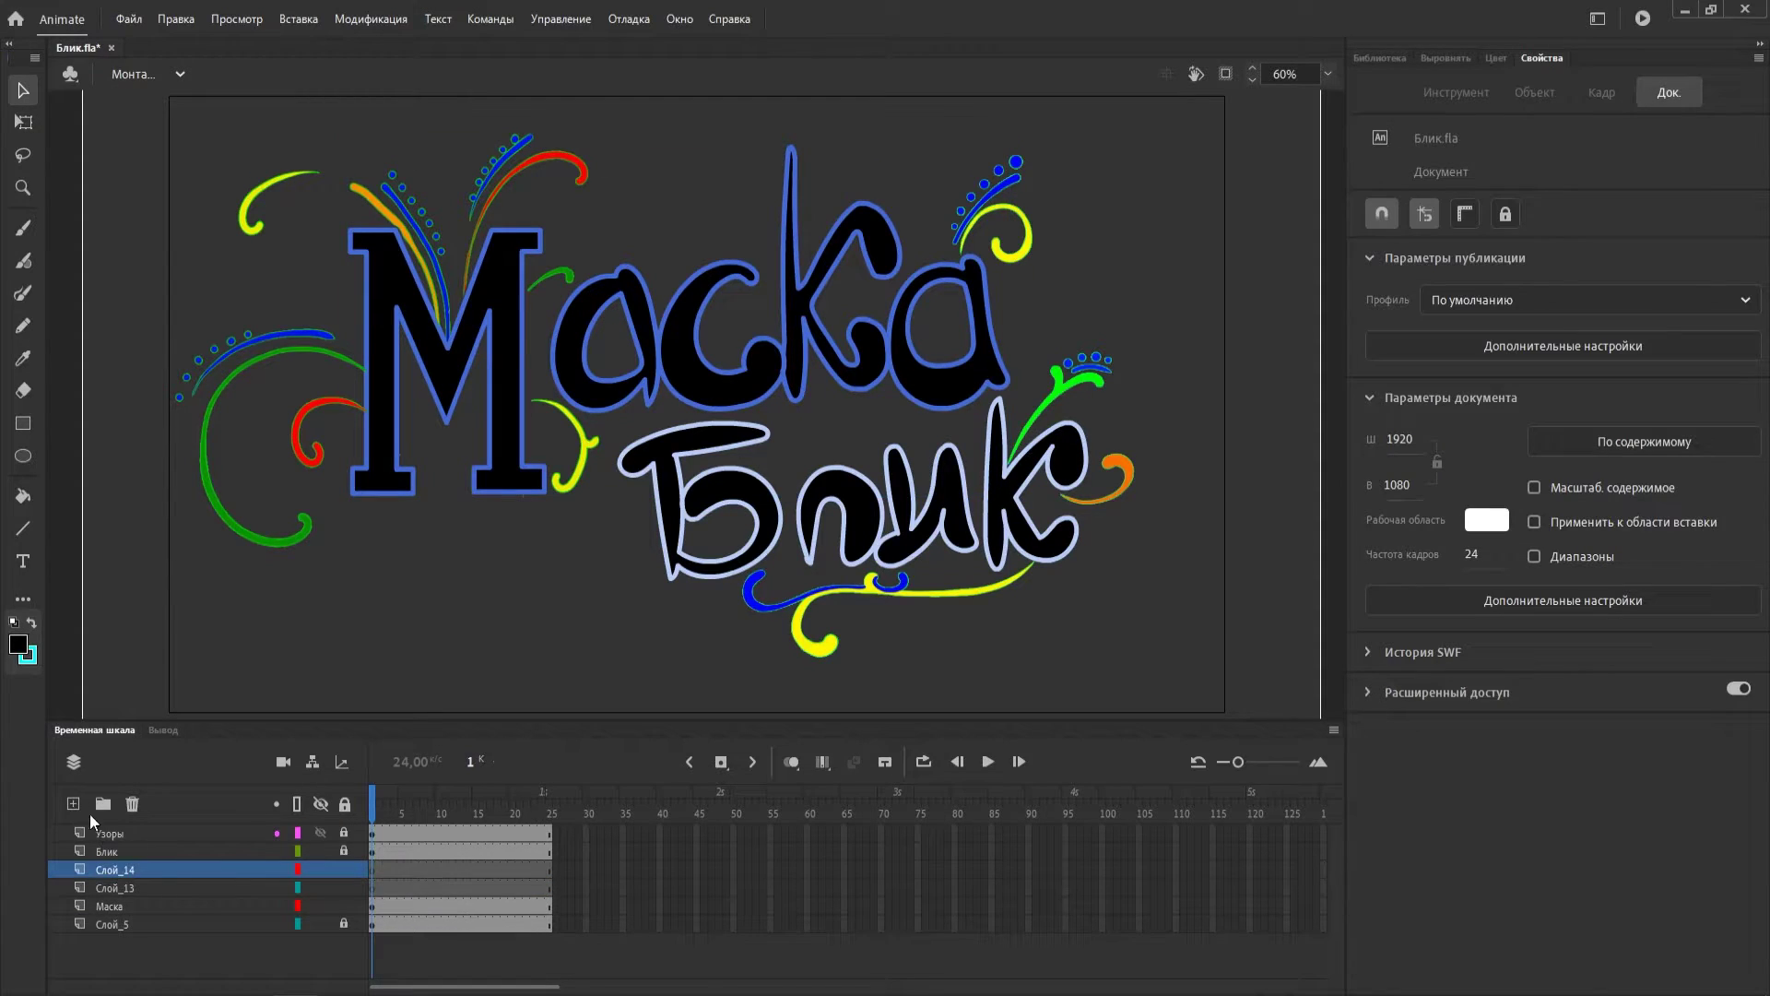
Copy the frames of the Маска layer and paste them at frame 1 of Слой_14.
left_click(172, 906)
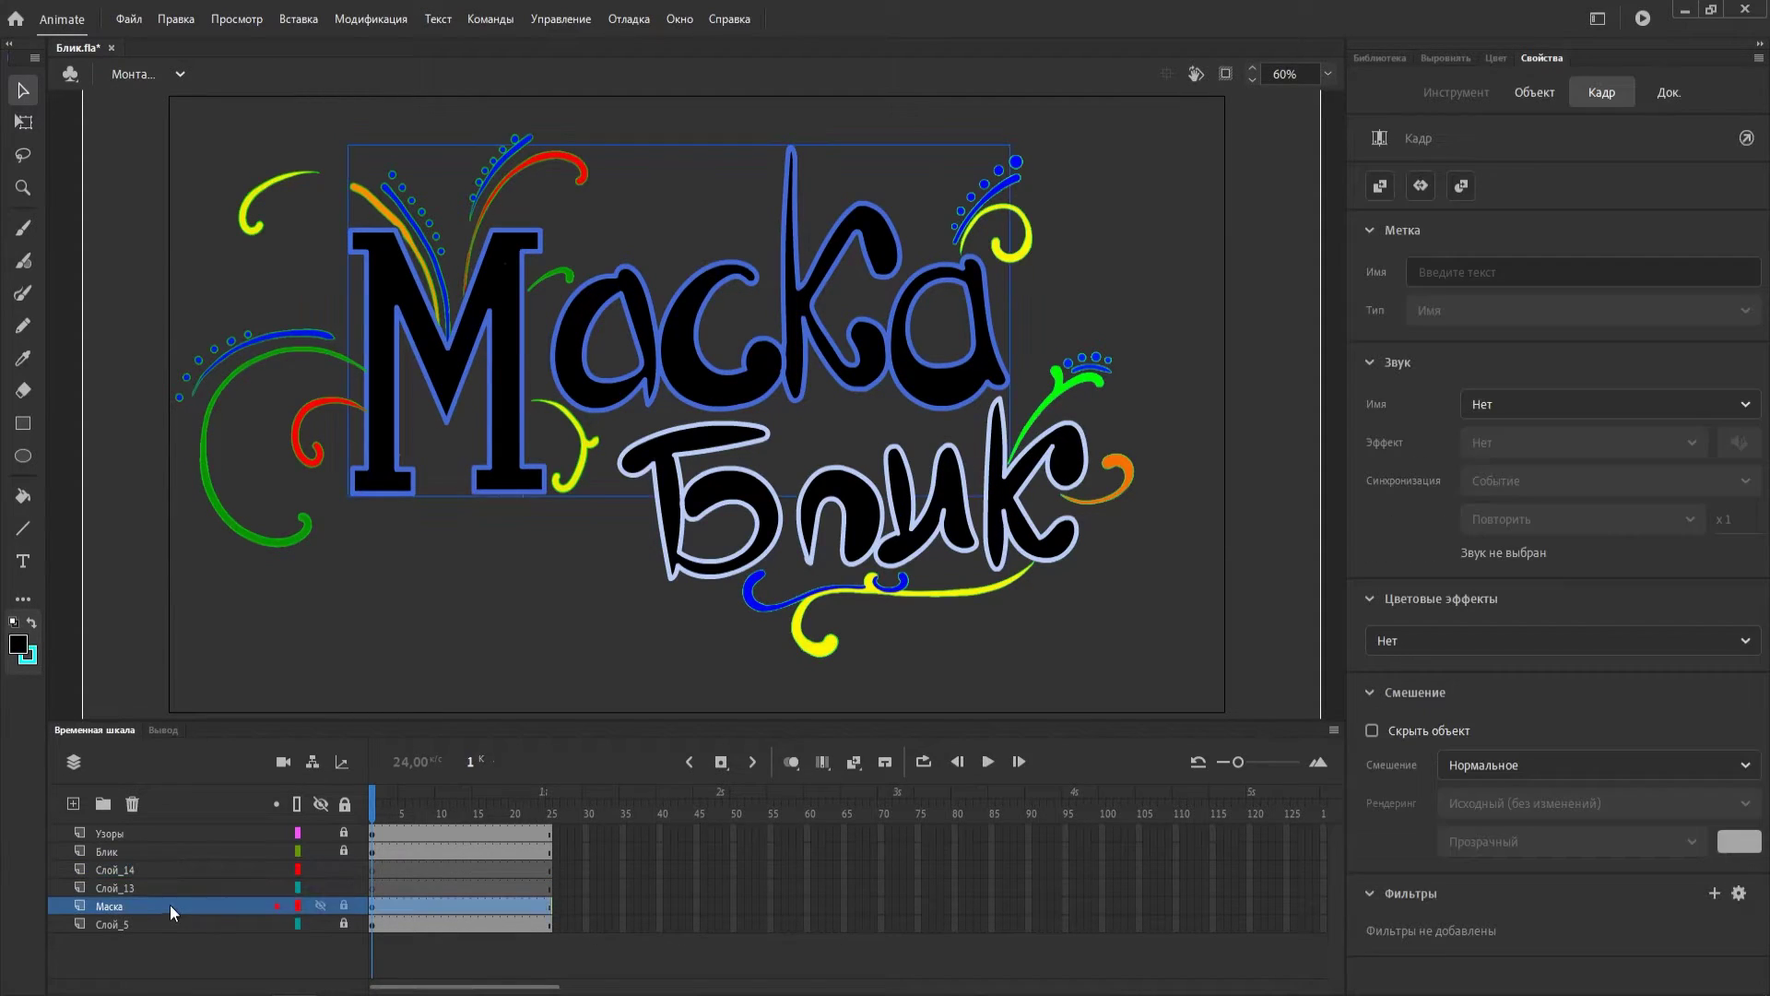
right_click(369, 908)
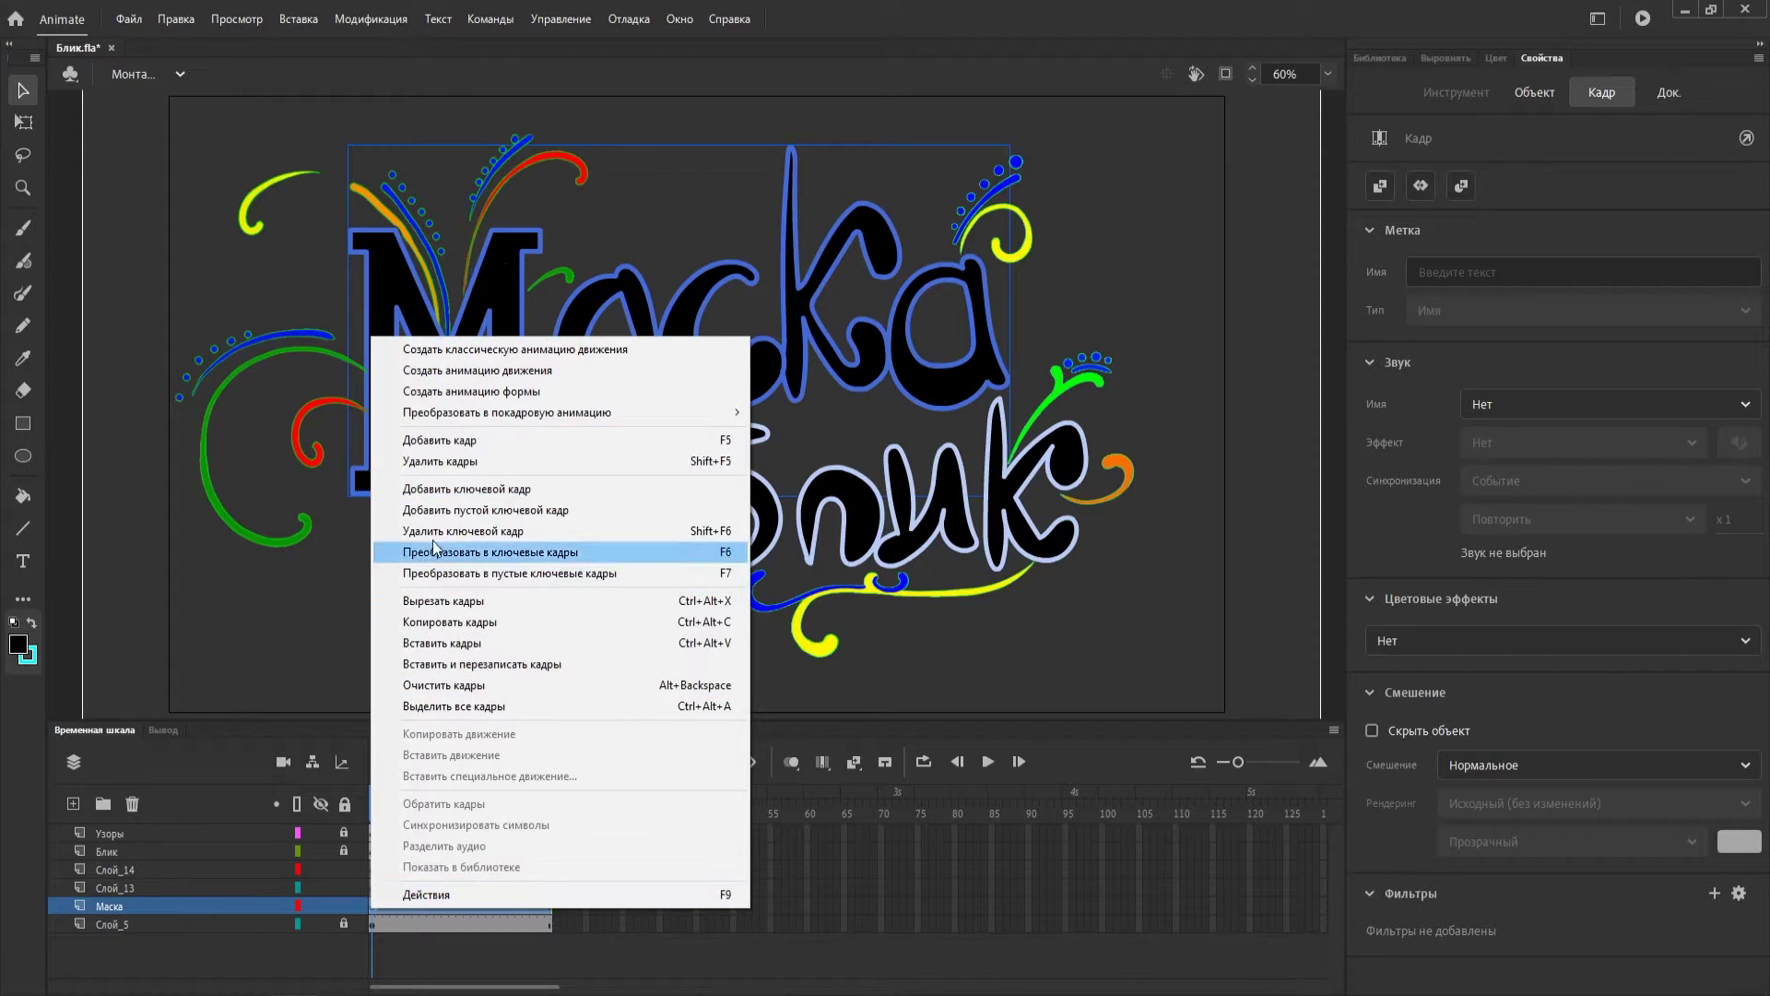
left_click(472, 623)
left_click(370, 870)
right_click(372, 868)
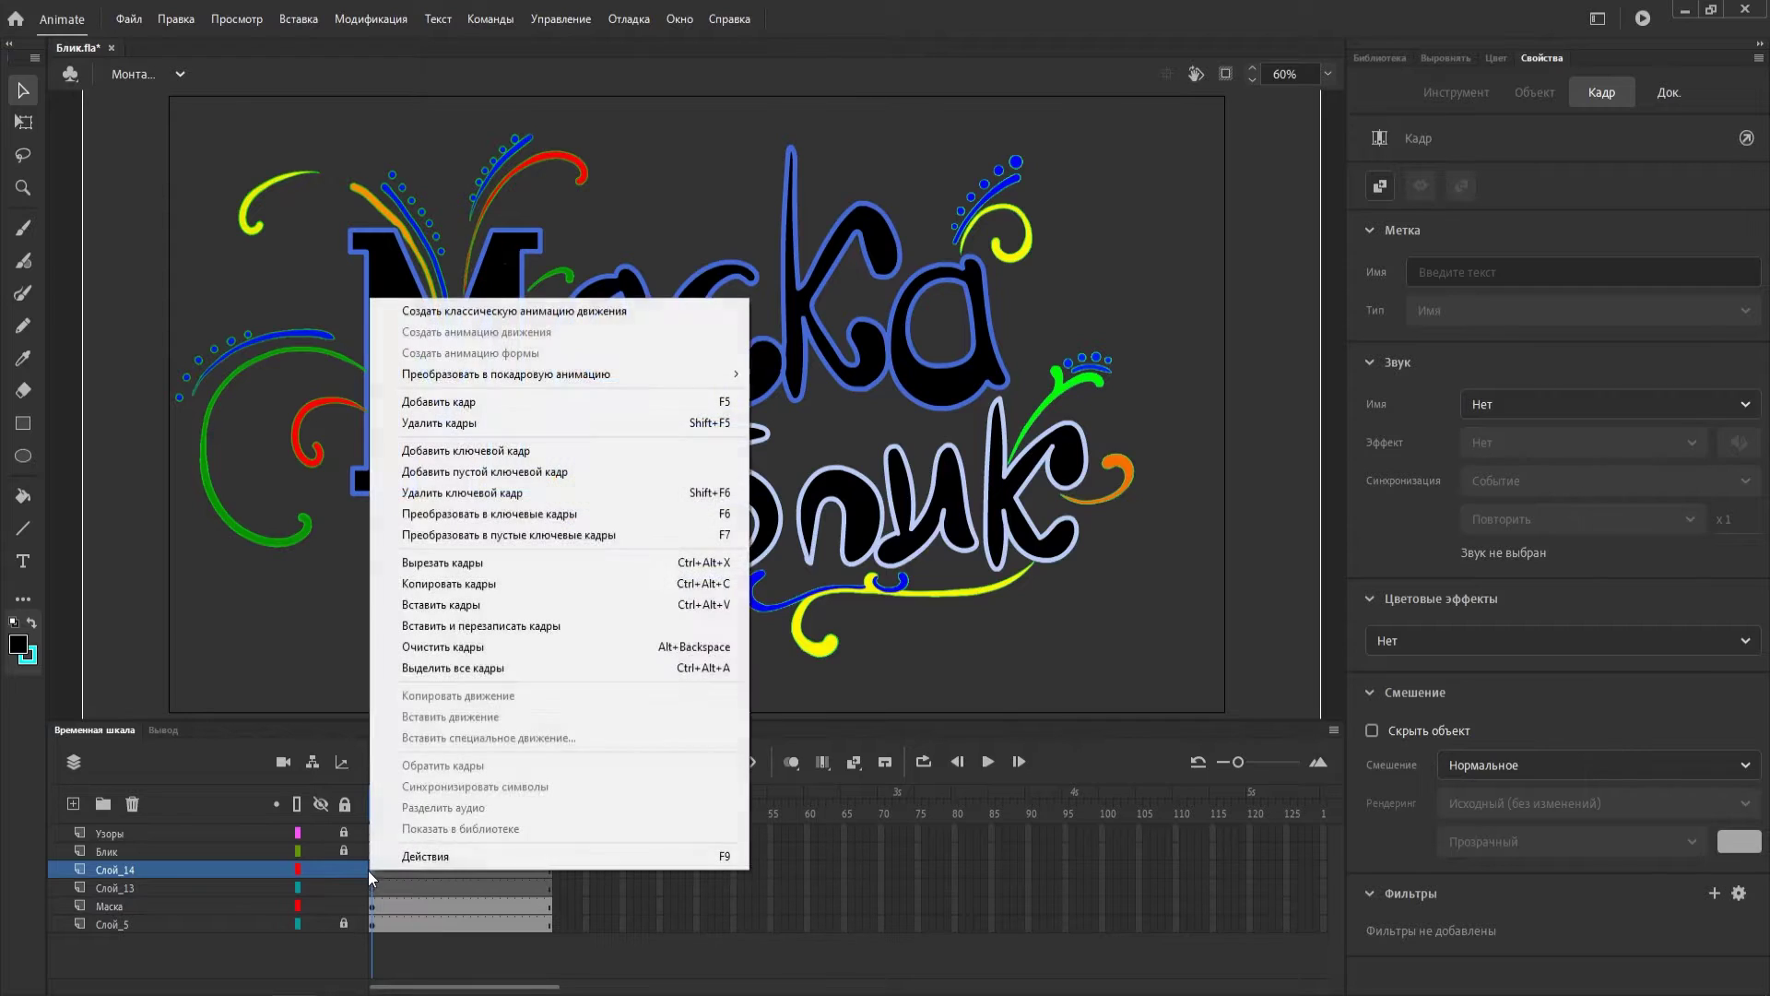
left_click(476, 607)
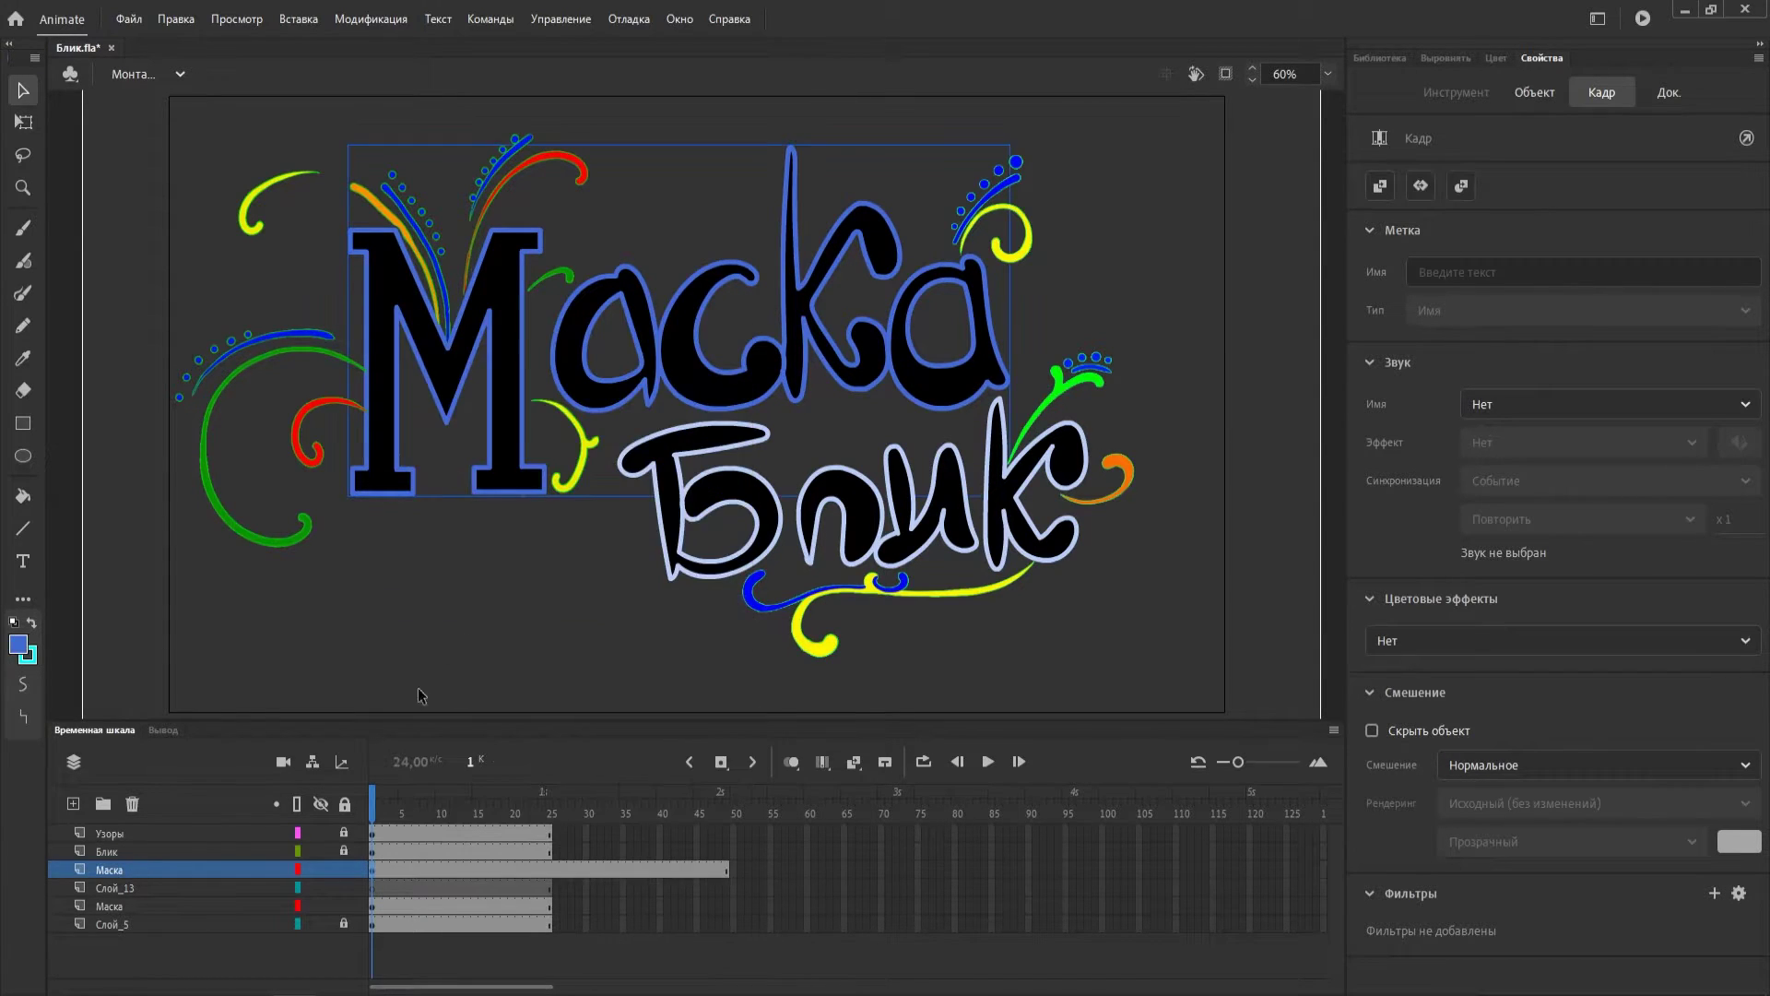
Delete the surplus frames beyond frame 25 from the upper Маска layer and return to the start of the timeline.
left_click(575, 887)
left_click_drag(575, 817, 395, 837)
left_click_drag(556, 867, 717, 853)
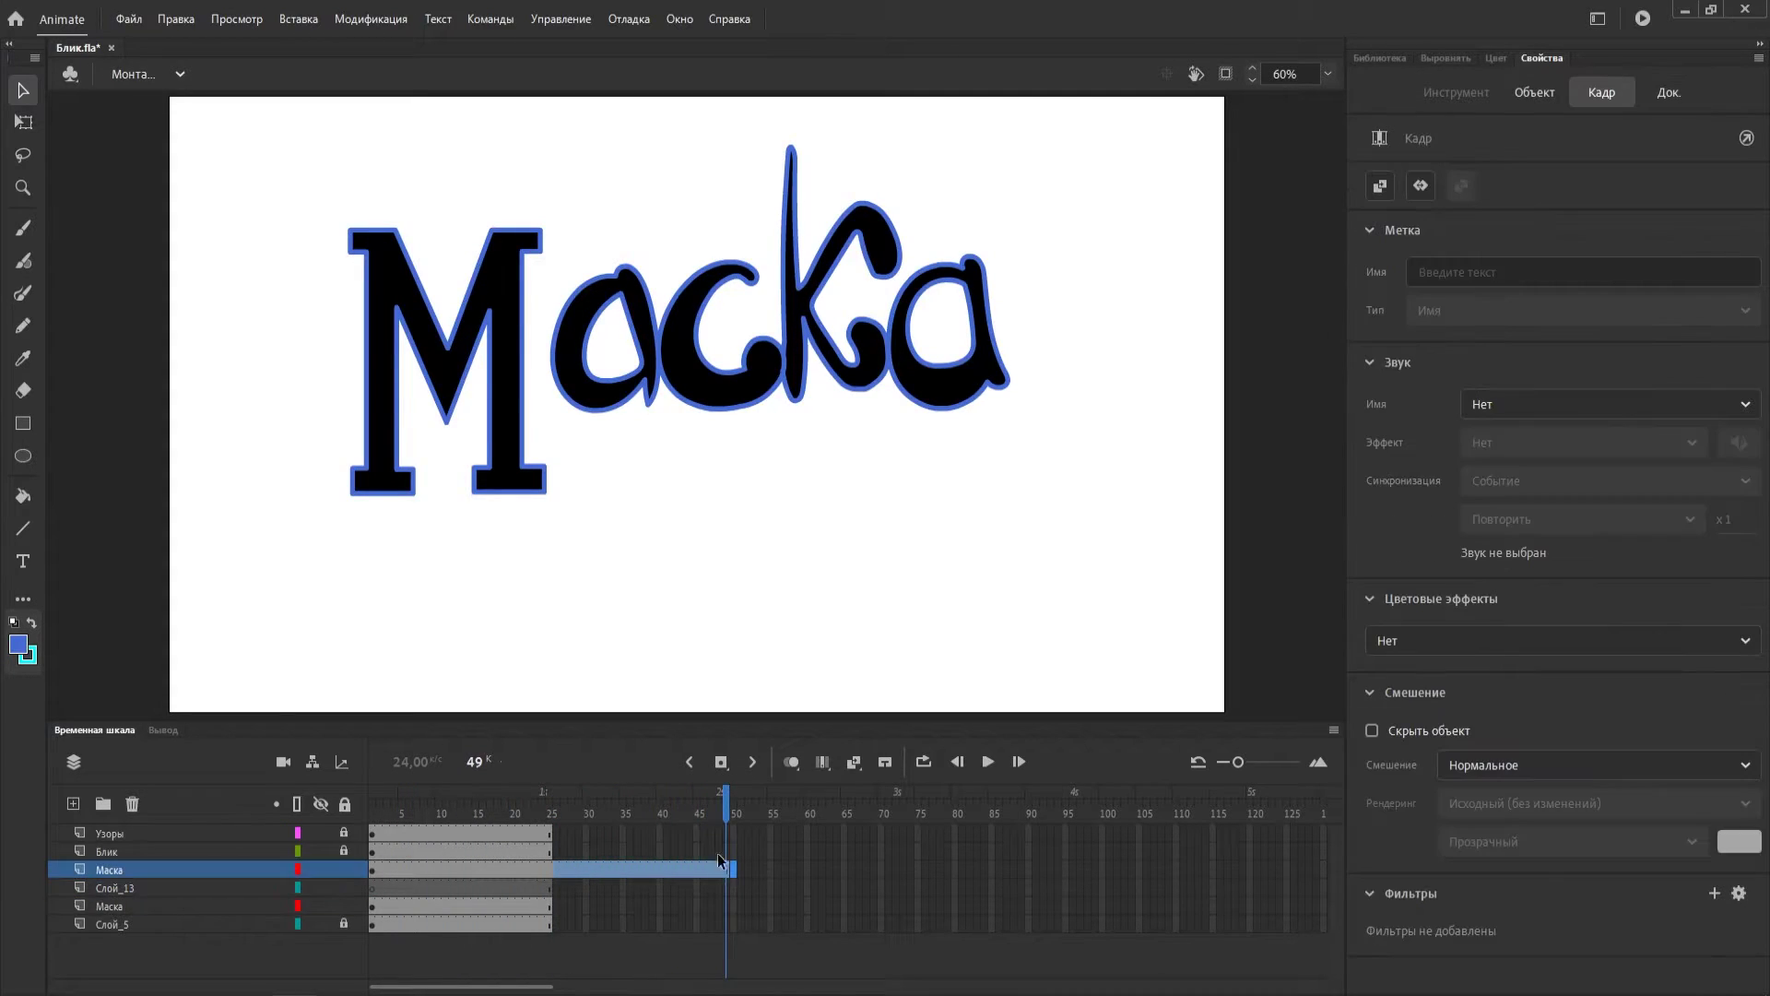
right_click(658, 865)
left_click(728, 417)
left_click_drag(553, 835, 390, 834)
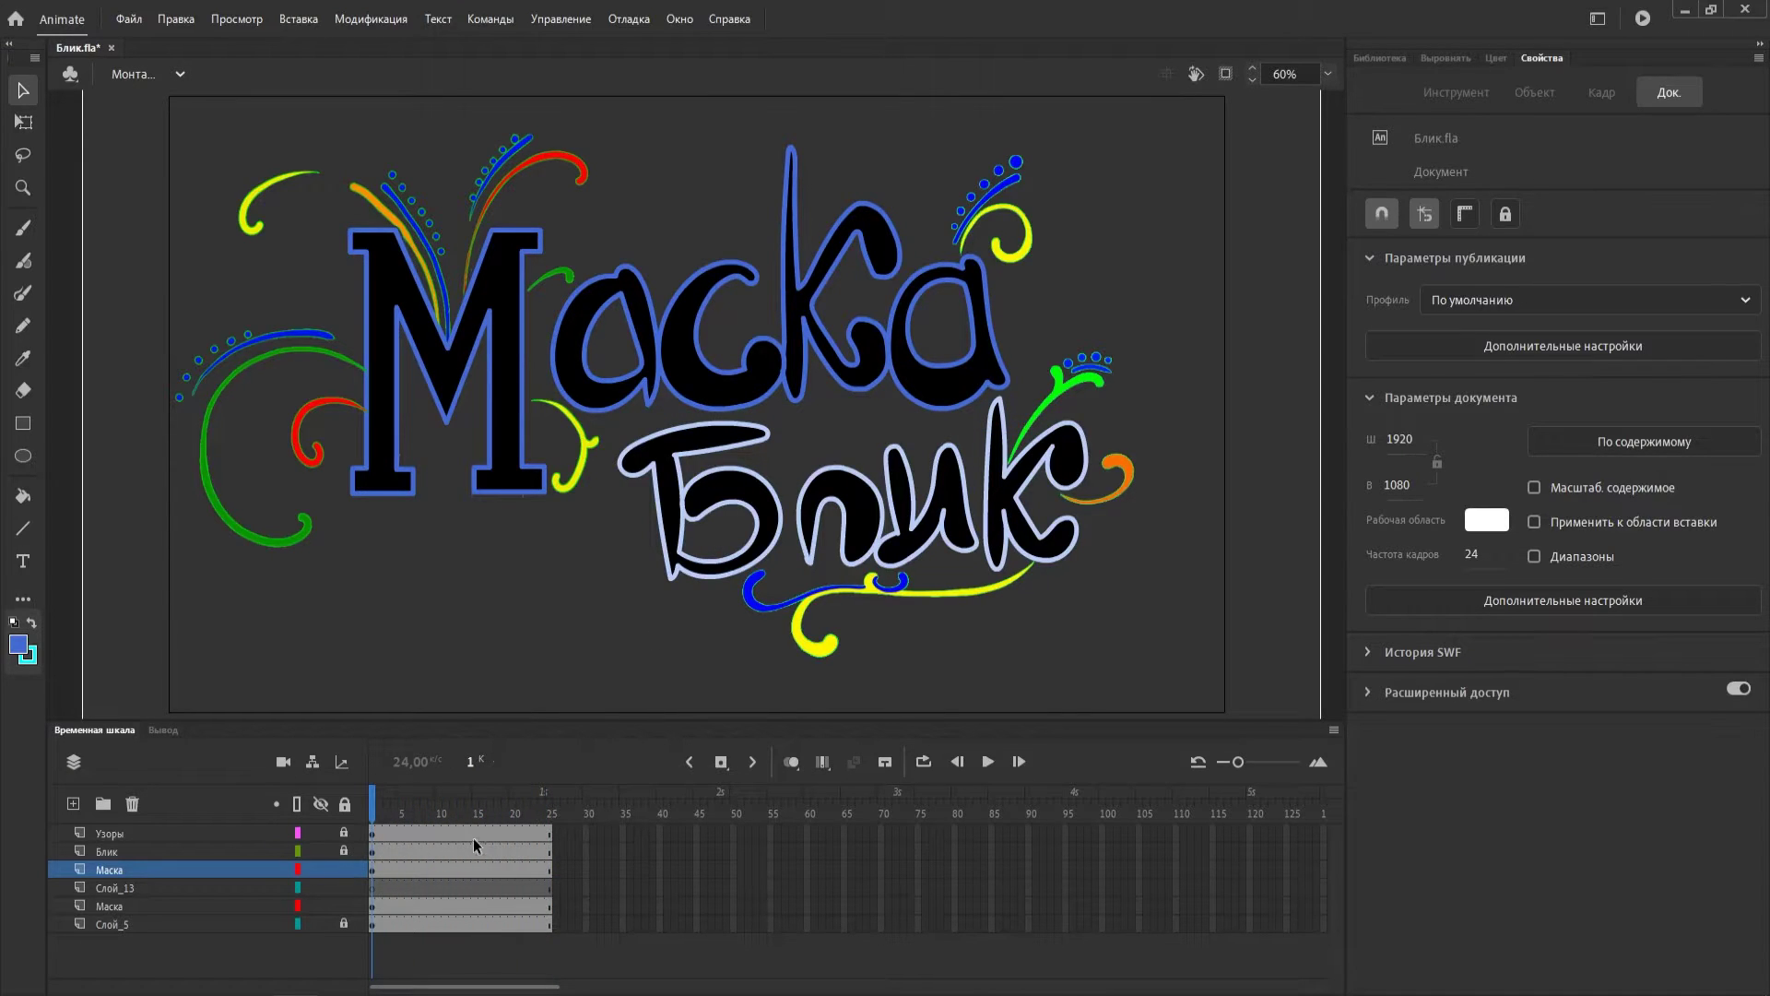
Prepare the Line tool on frame 1 of Слой_13 with the stroke colour white, #FFFFFF.
left_click(373, 890)
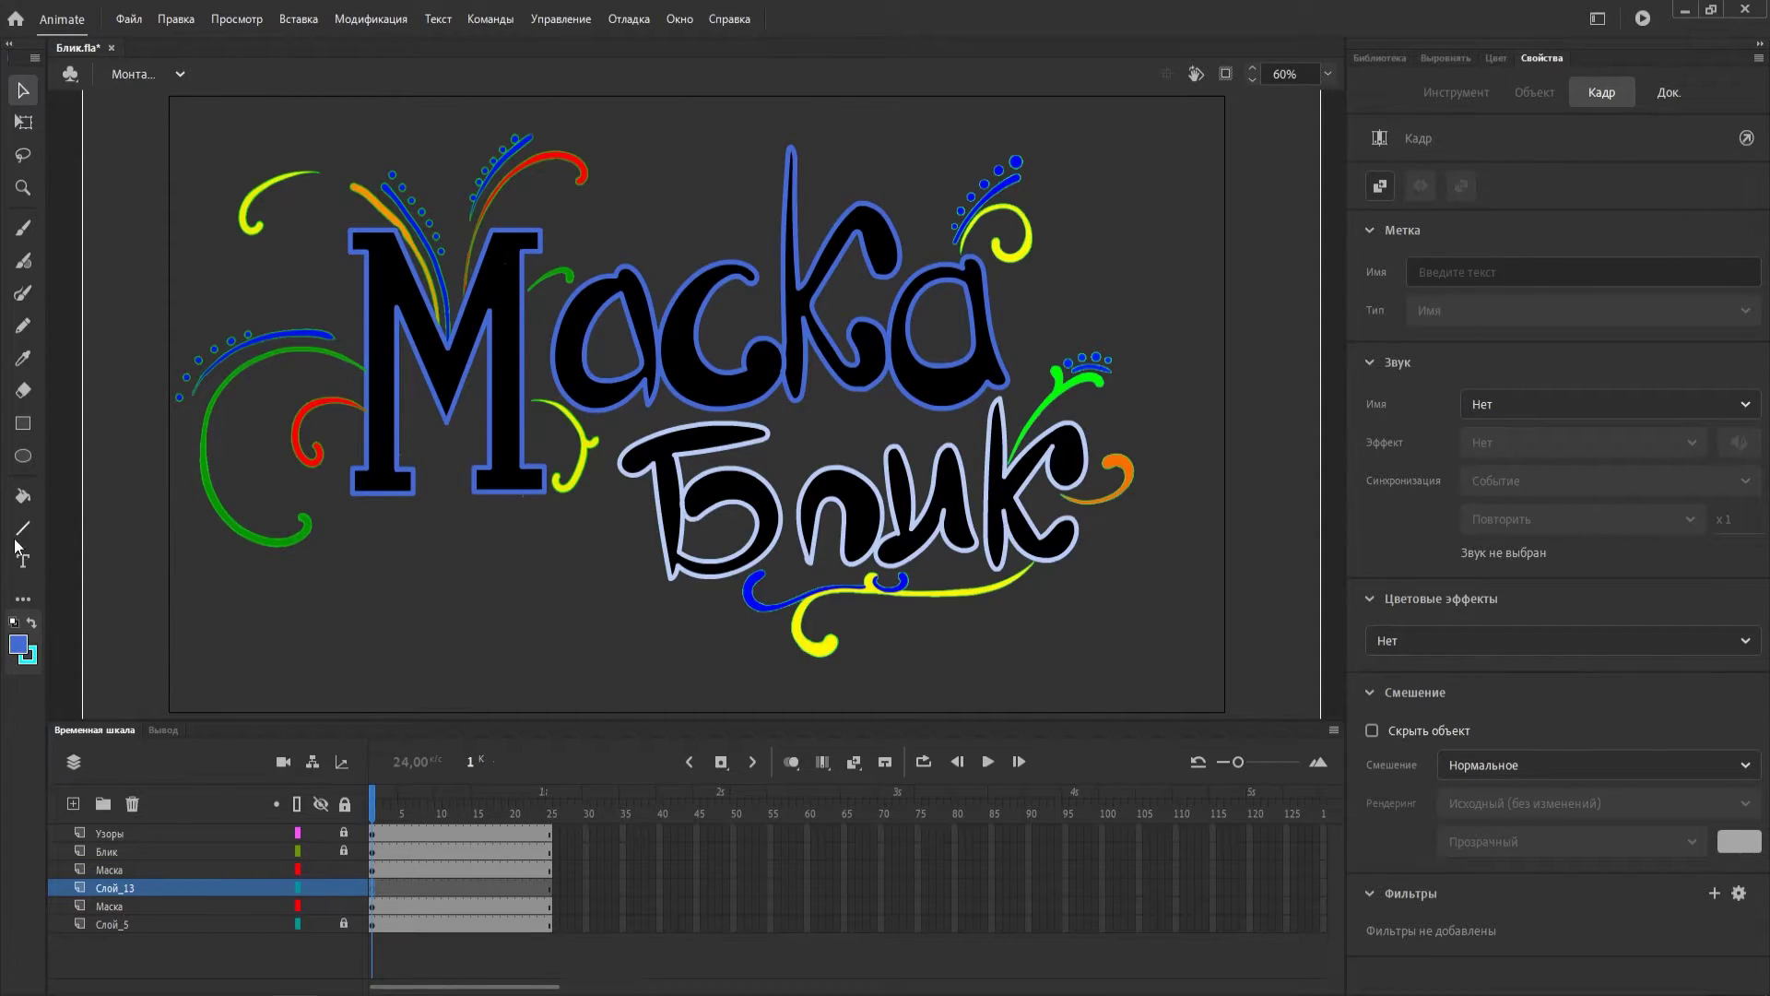
left_click(34, 670)
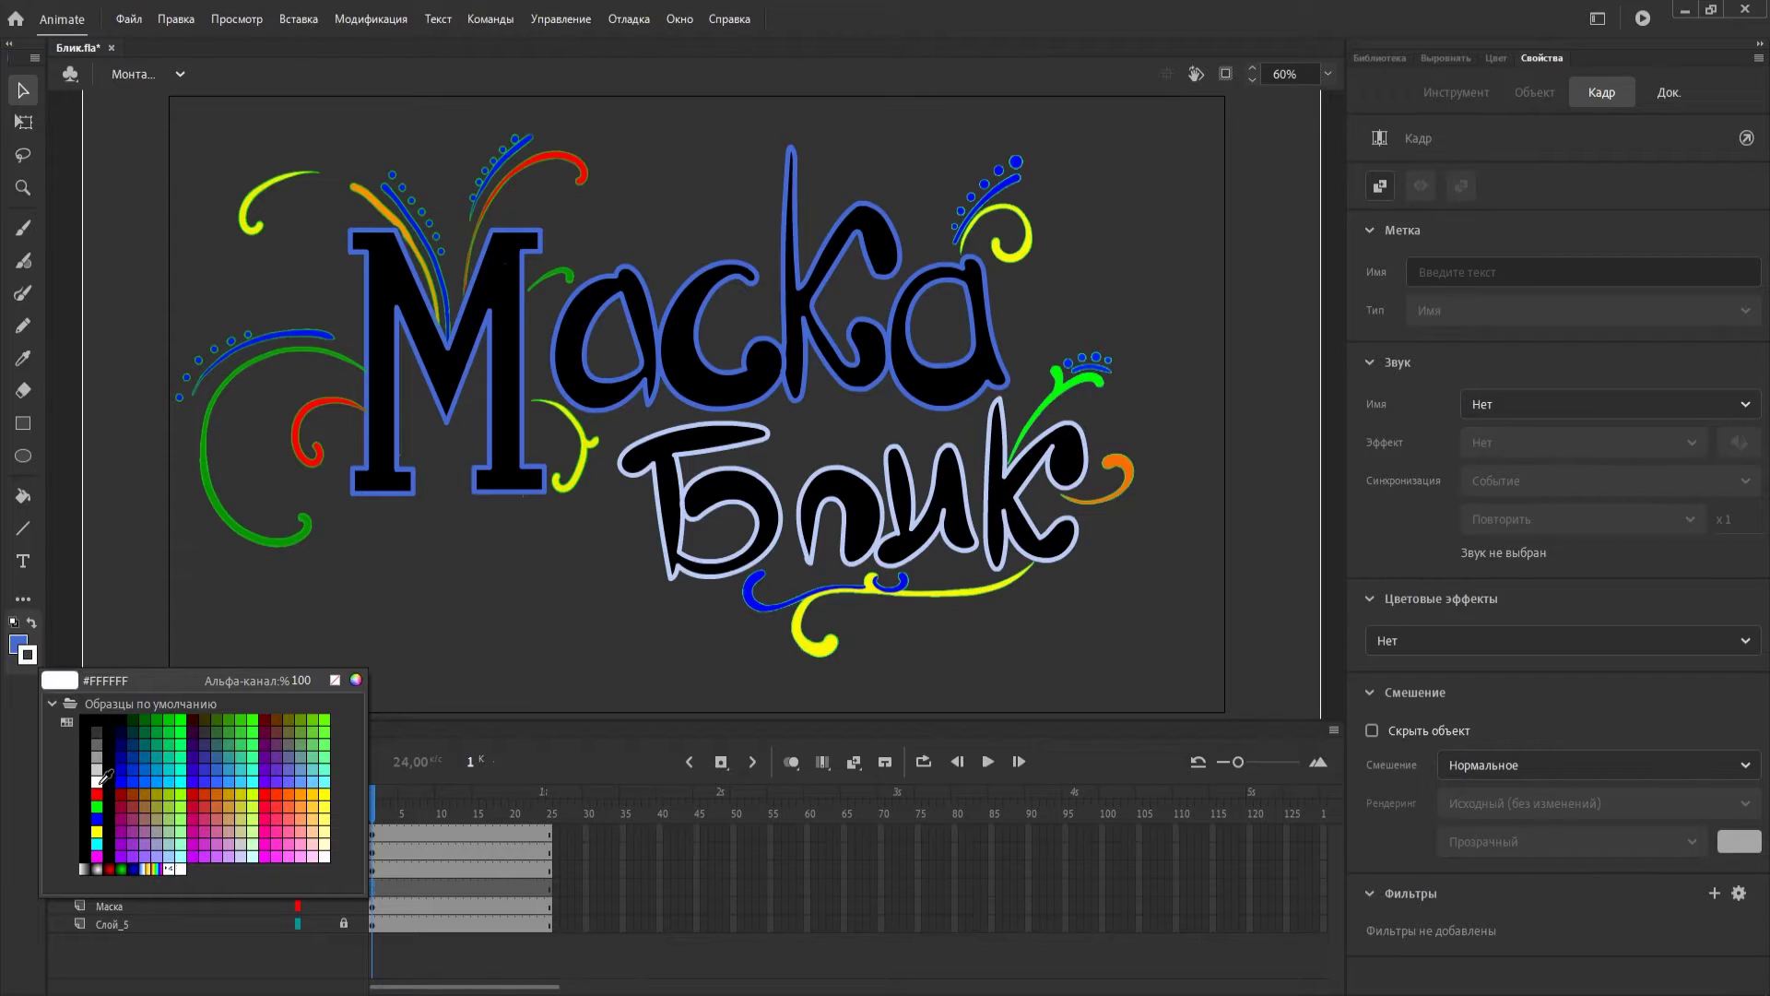
left_click(103, 776)
left_click(23, 529)
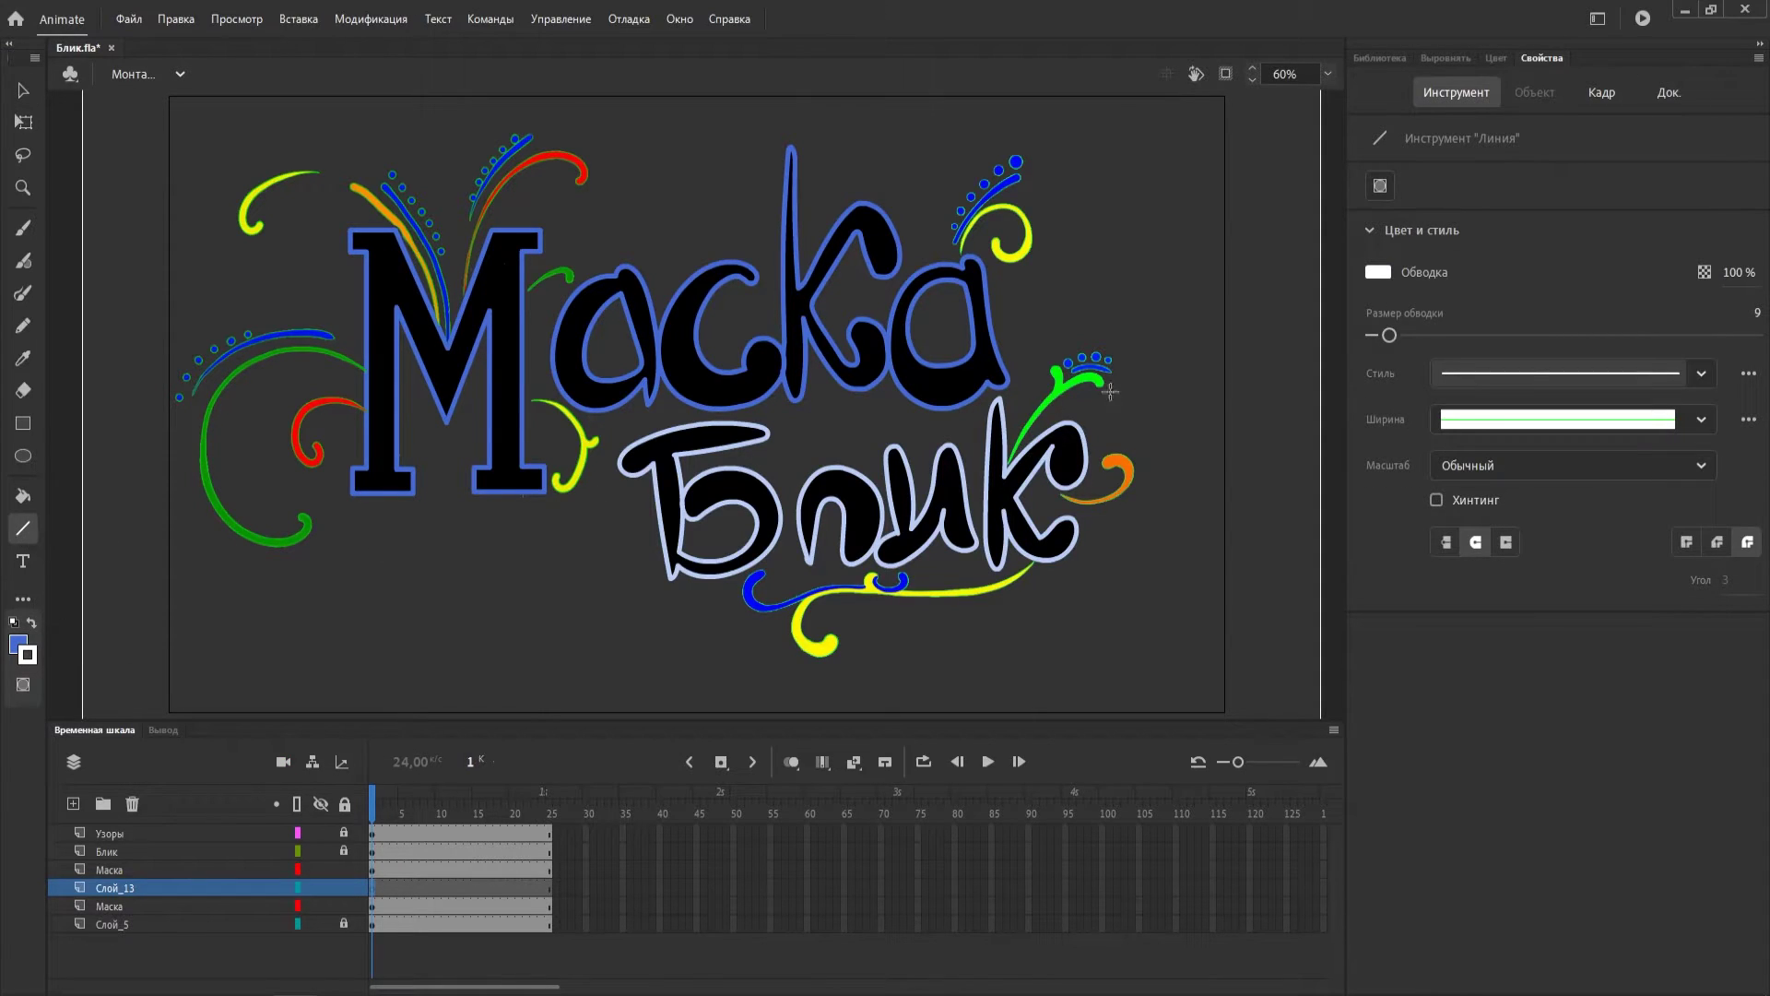
Try a slanted white line with stroke size 41 beside the letter М, and undo it.
left_click_drag(1390, 336, 1451, 335)
left_click_drag(338, 171, 263, 498)
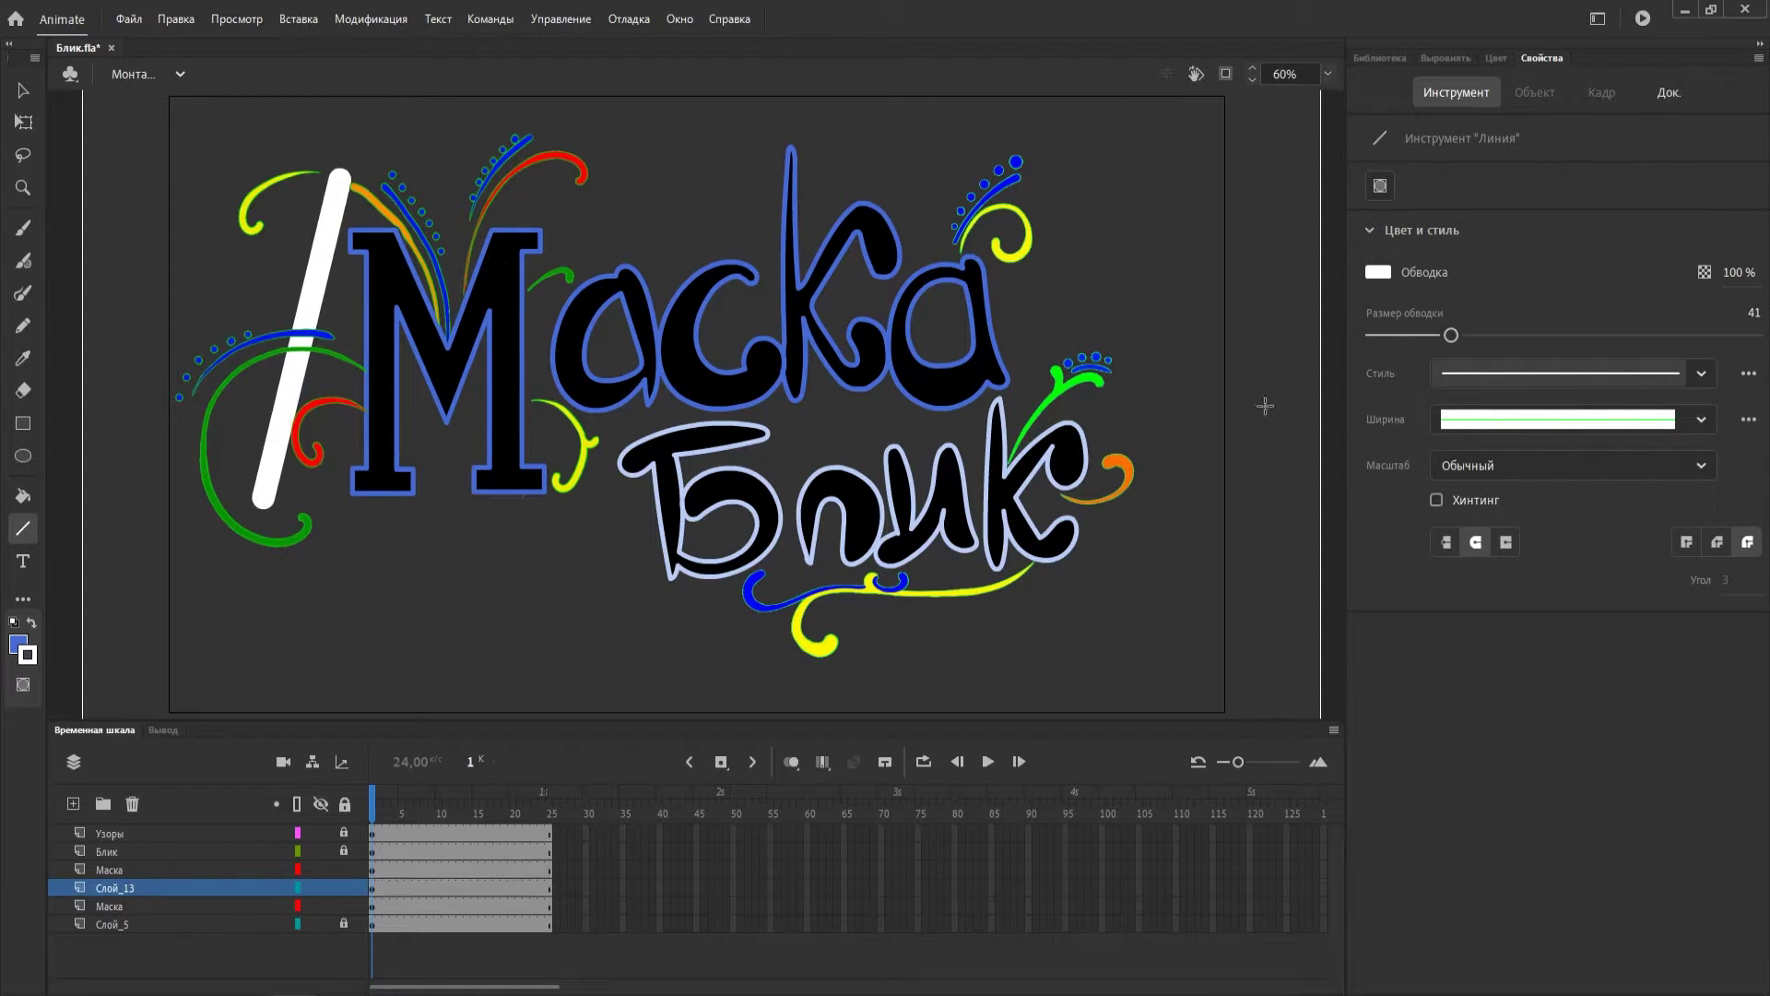
key("ctrl+z")
Draw a slanted white line with stroke size 71 just before the letter М, spanning the full letter height.
left_click_drag(1451, 336, 1508, 337)
left_click_drag(335, 167, 245, 518)
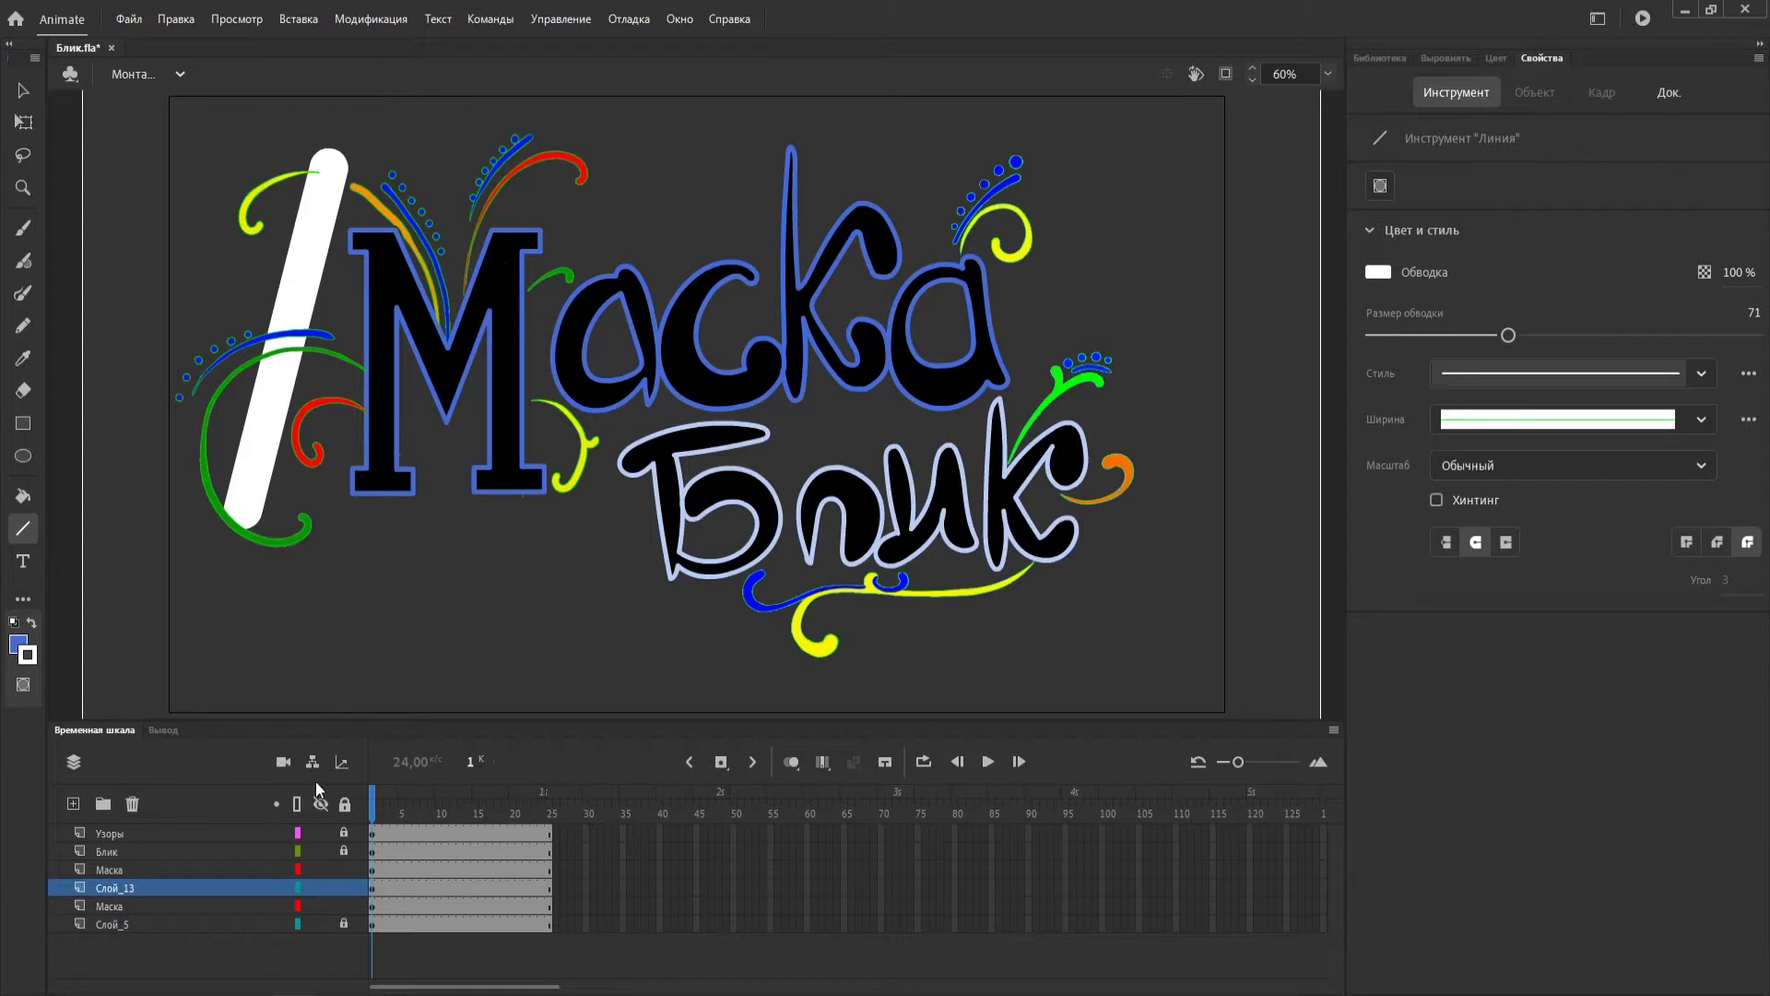
Create a motion tween on Слой_13 and, at frame 25, move the white line past the end of the word Маска.
right_click(374, 894)
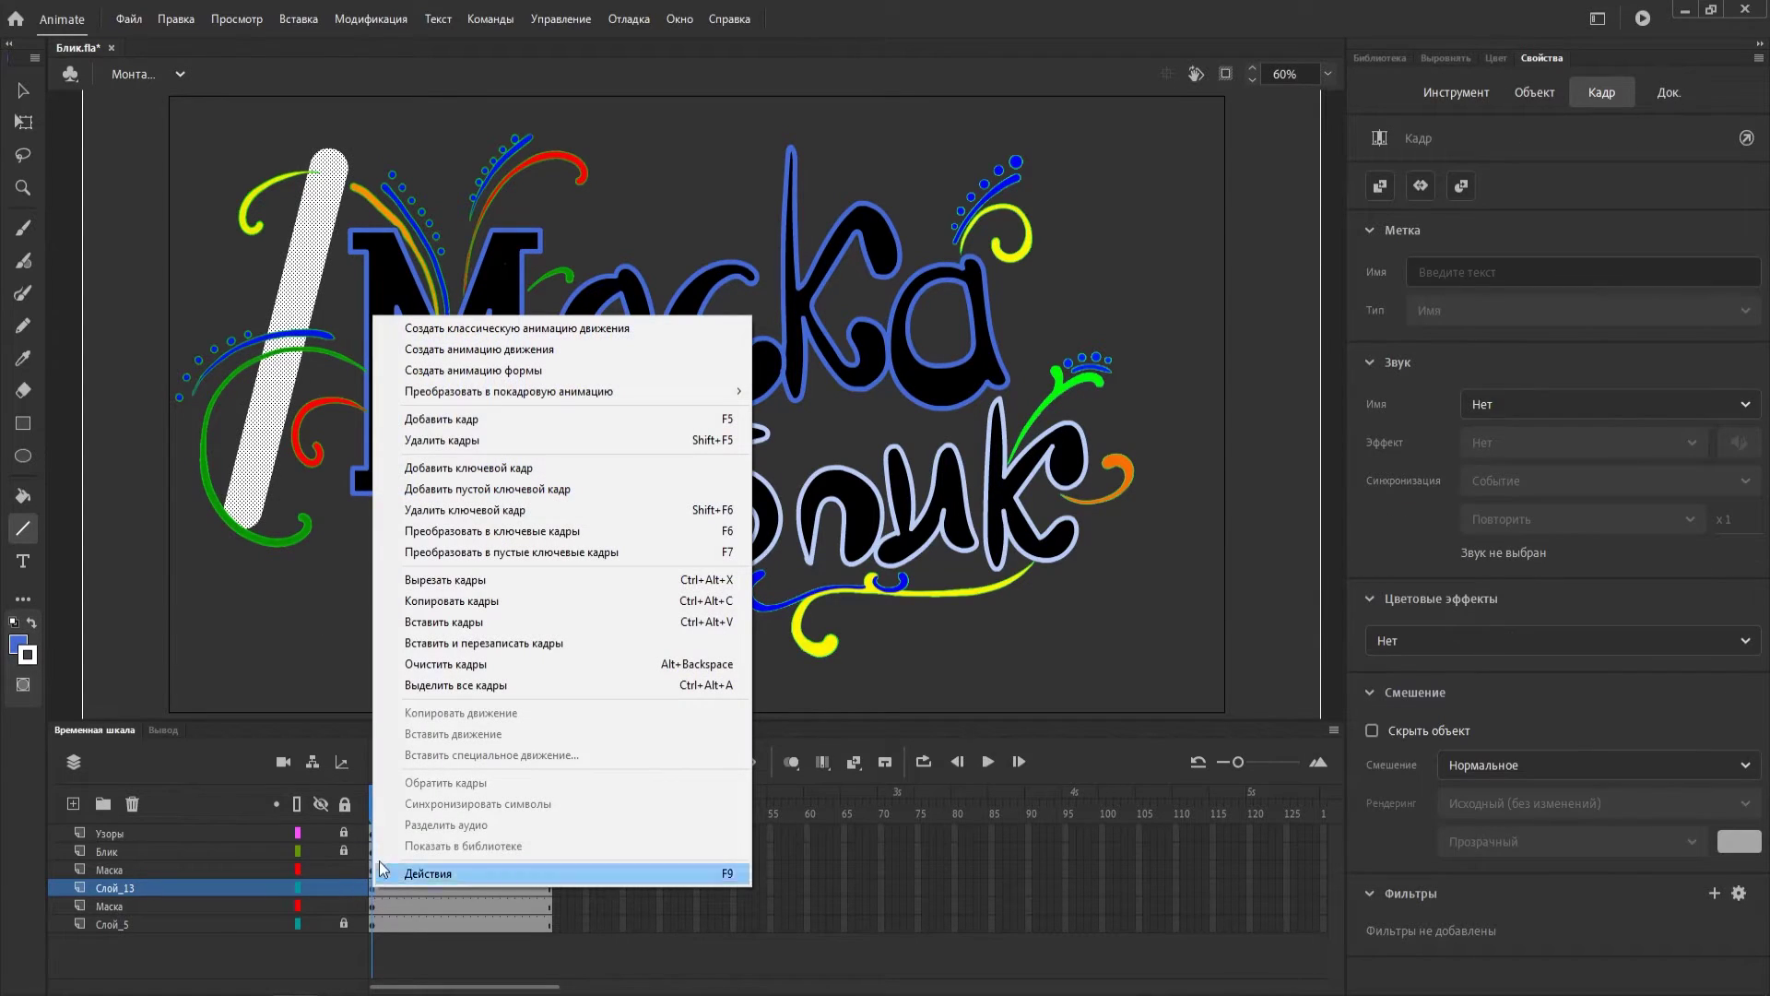
left_click(489, 348)
left_click_drag(380, 792, 549, 793)
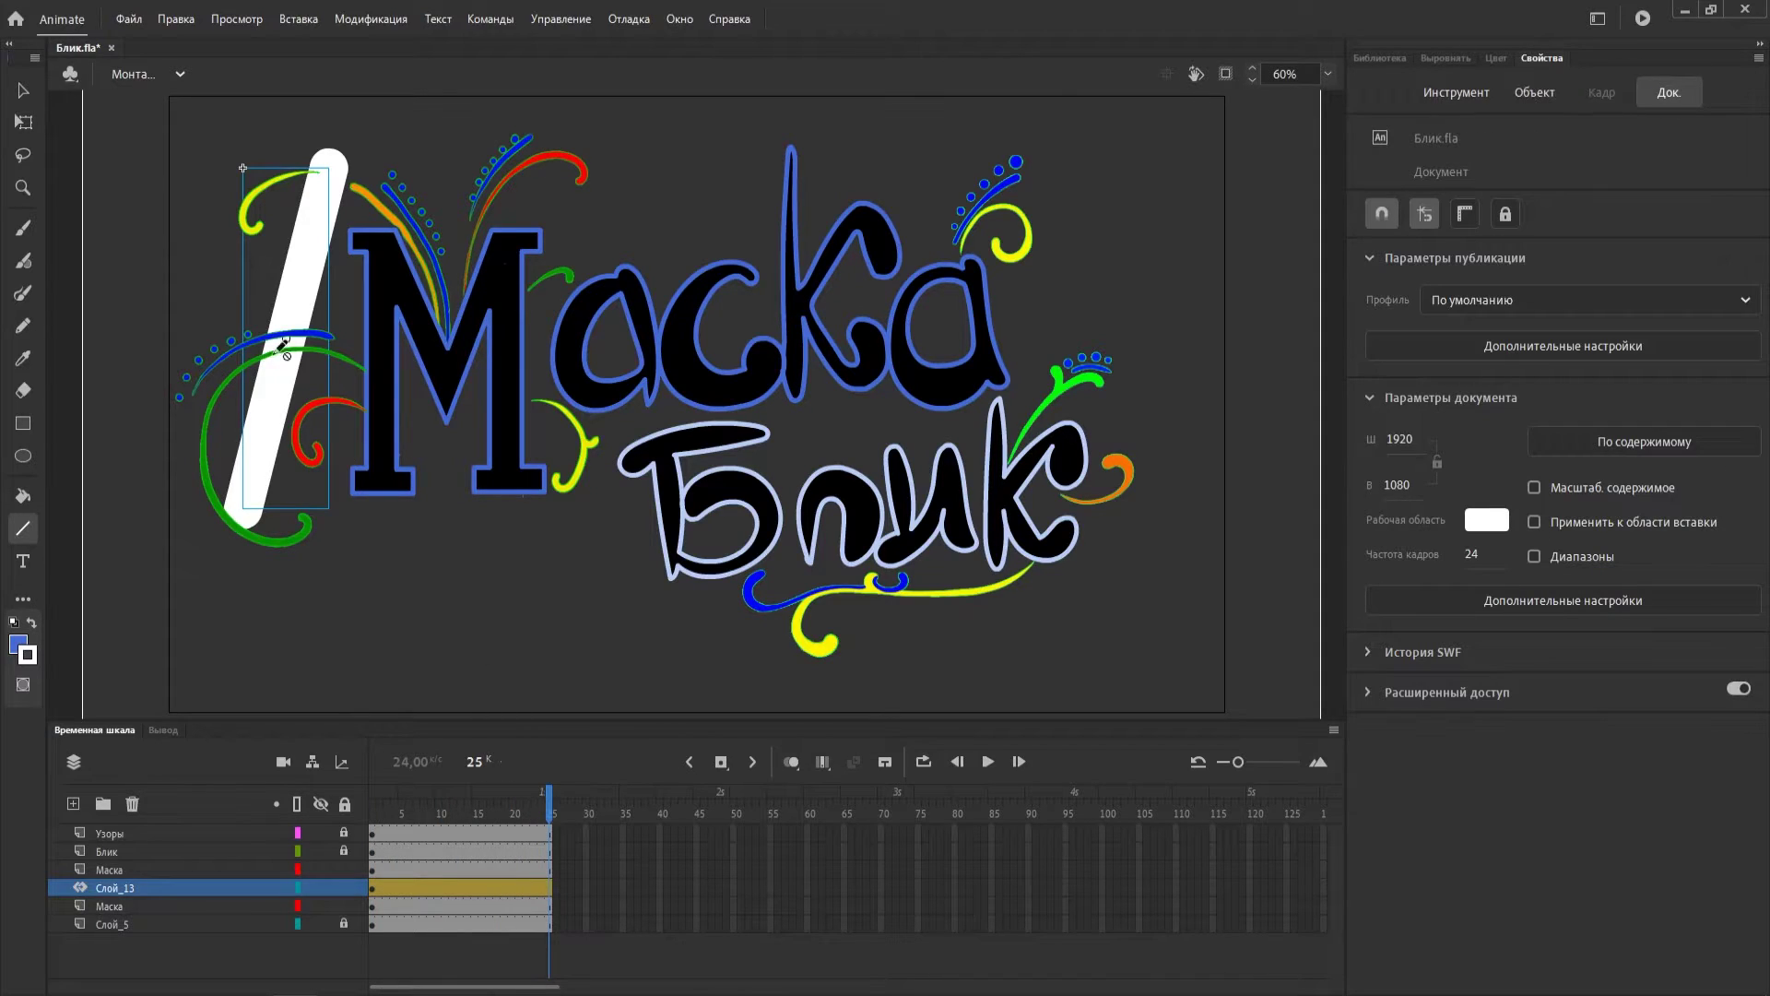
left_click(23, 90)
left_click_drag(305, 275, 1084, 207)
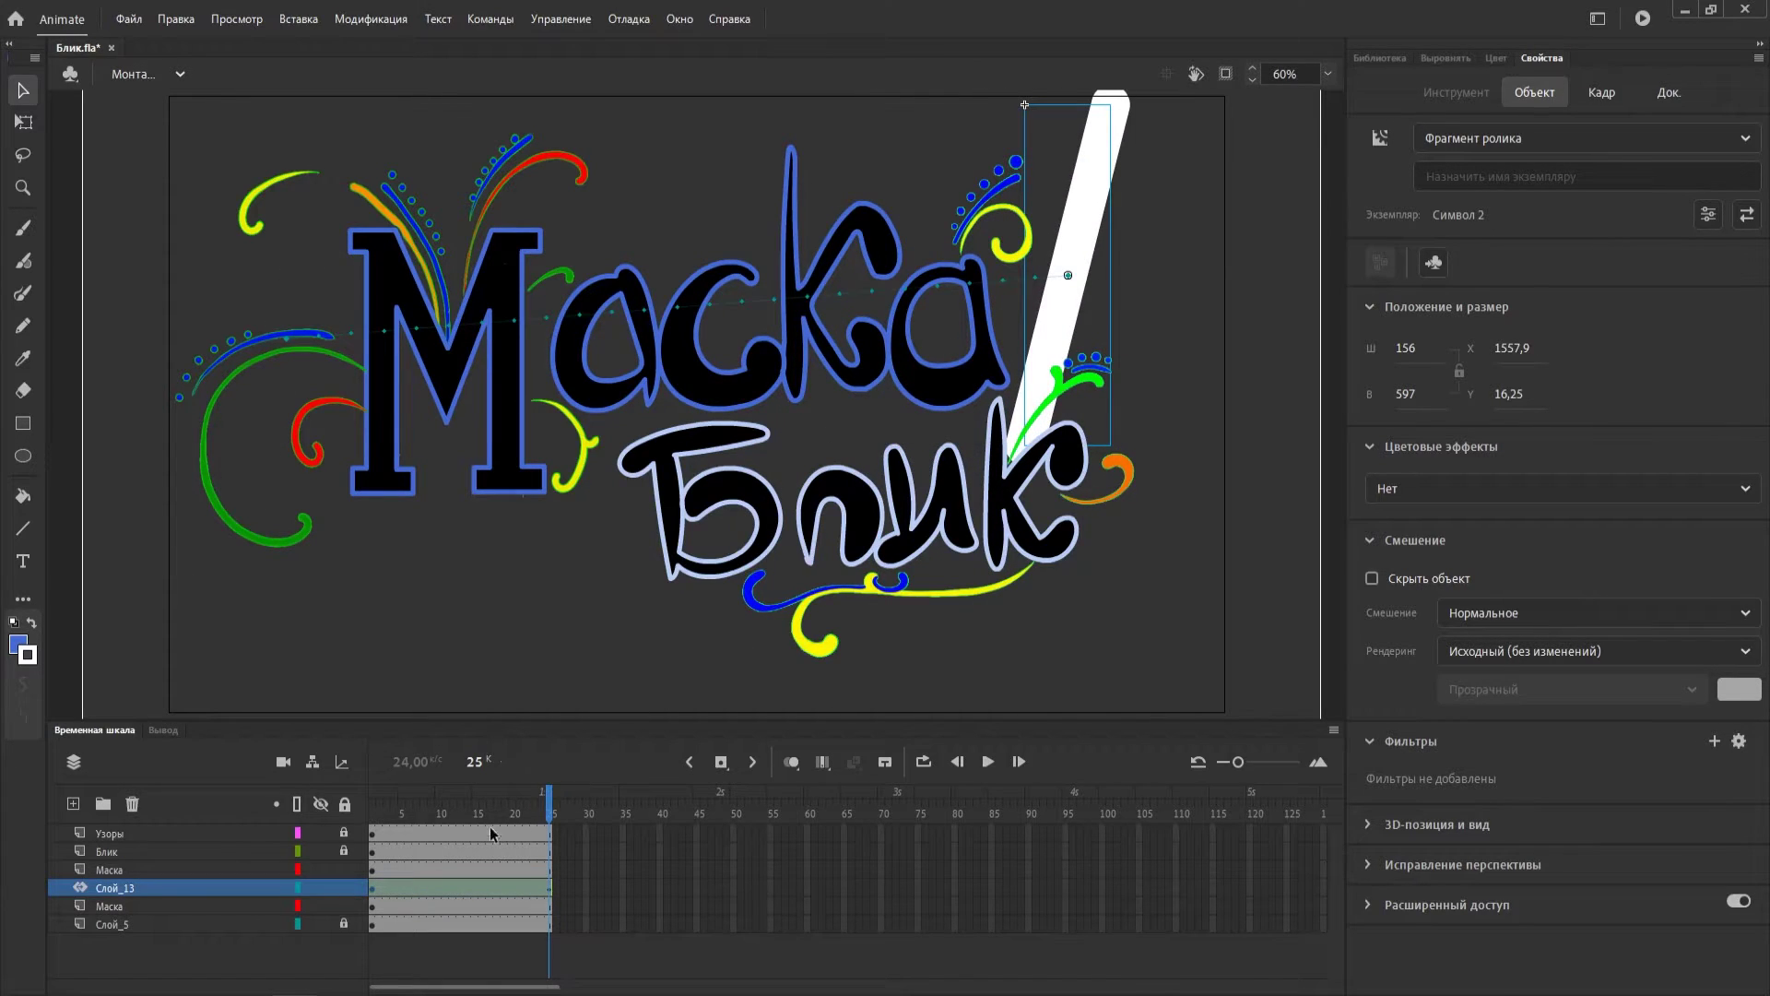
At frame 1, add a Blur filter to the white line with linked X and Y values of 20.
left_click_drag(516, 825, 369, 836)
left_click(152, 871)
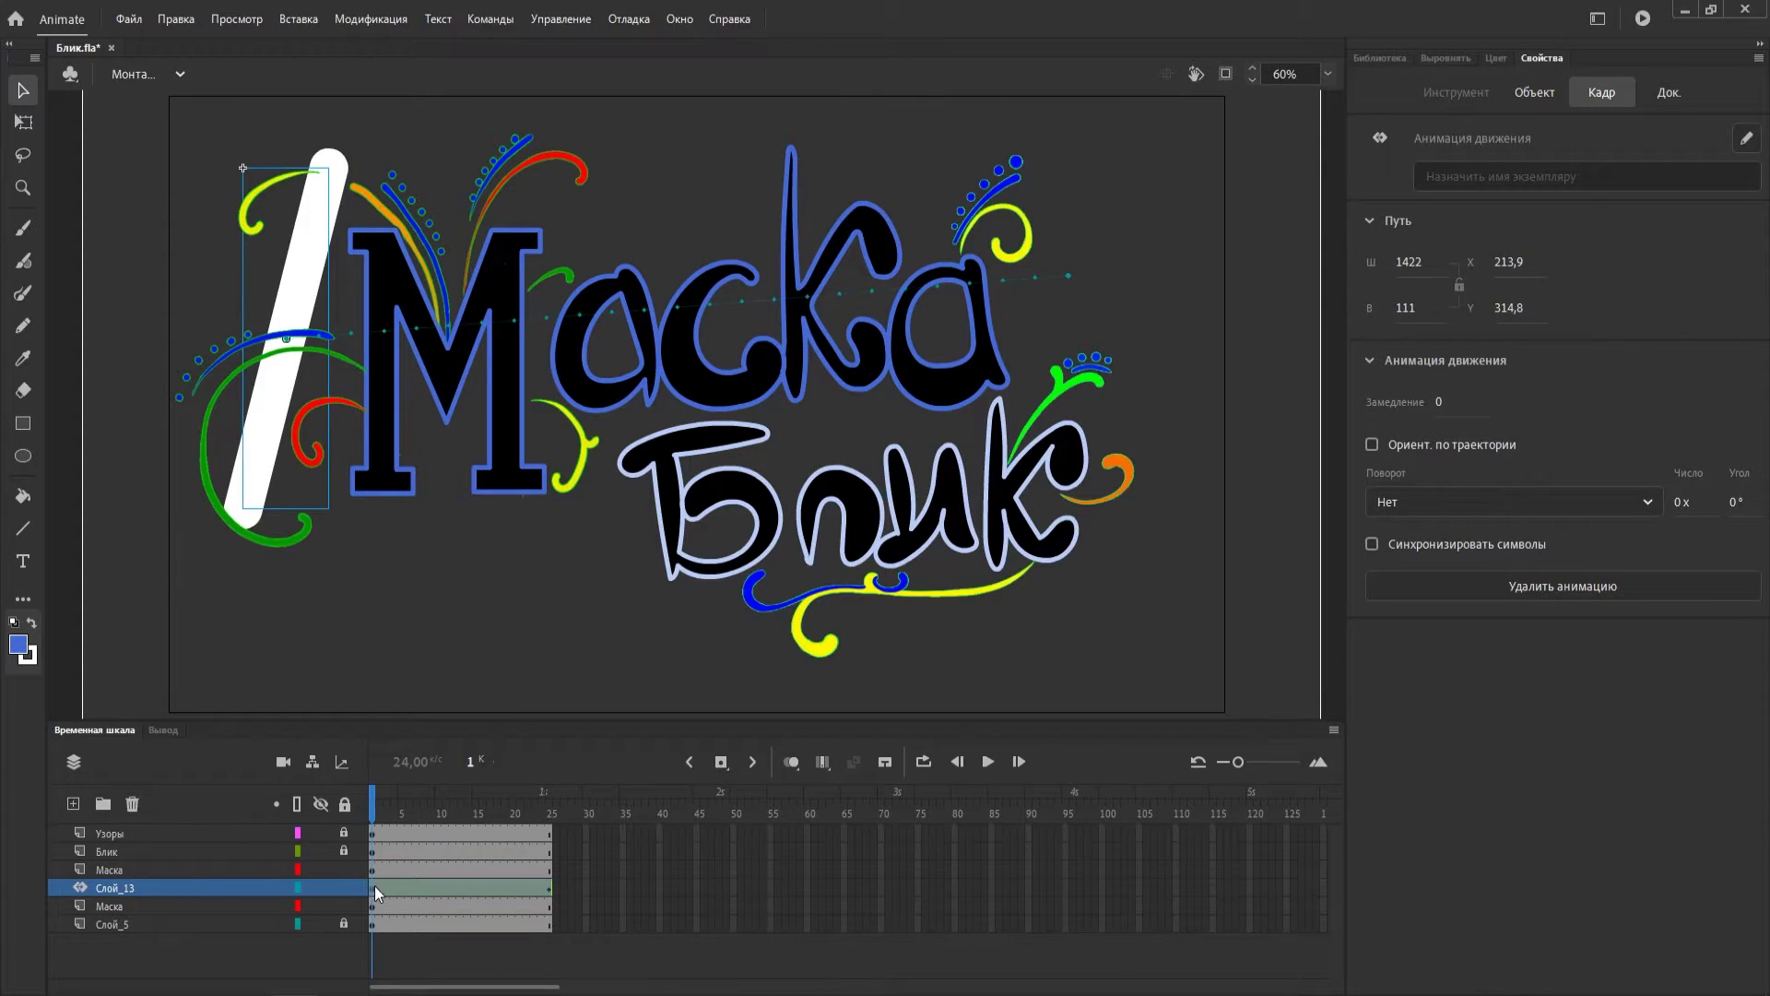
left_click(1534, 93)
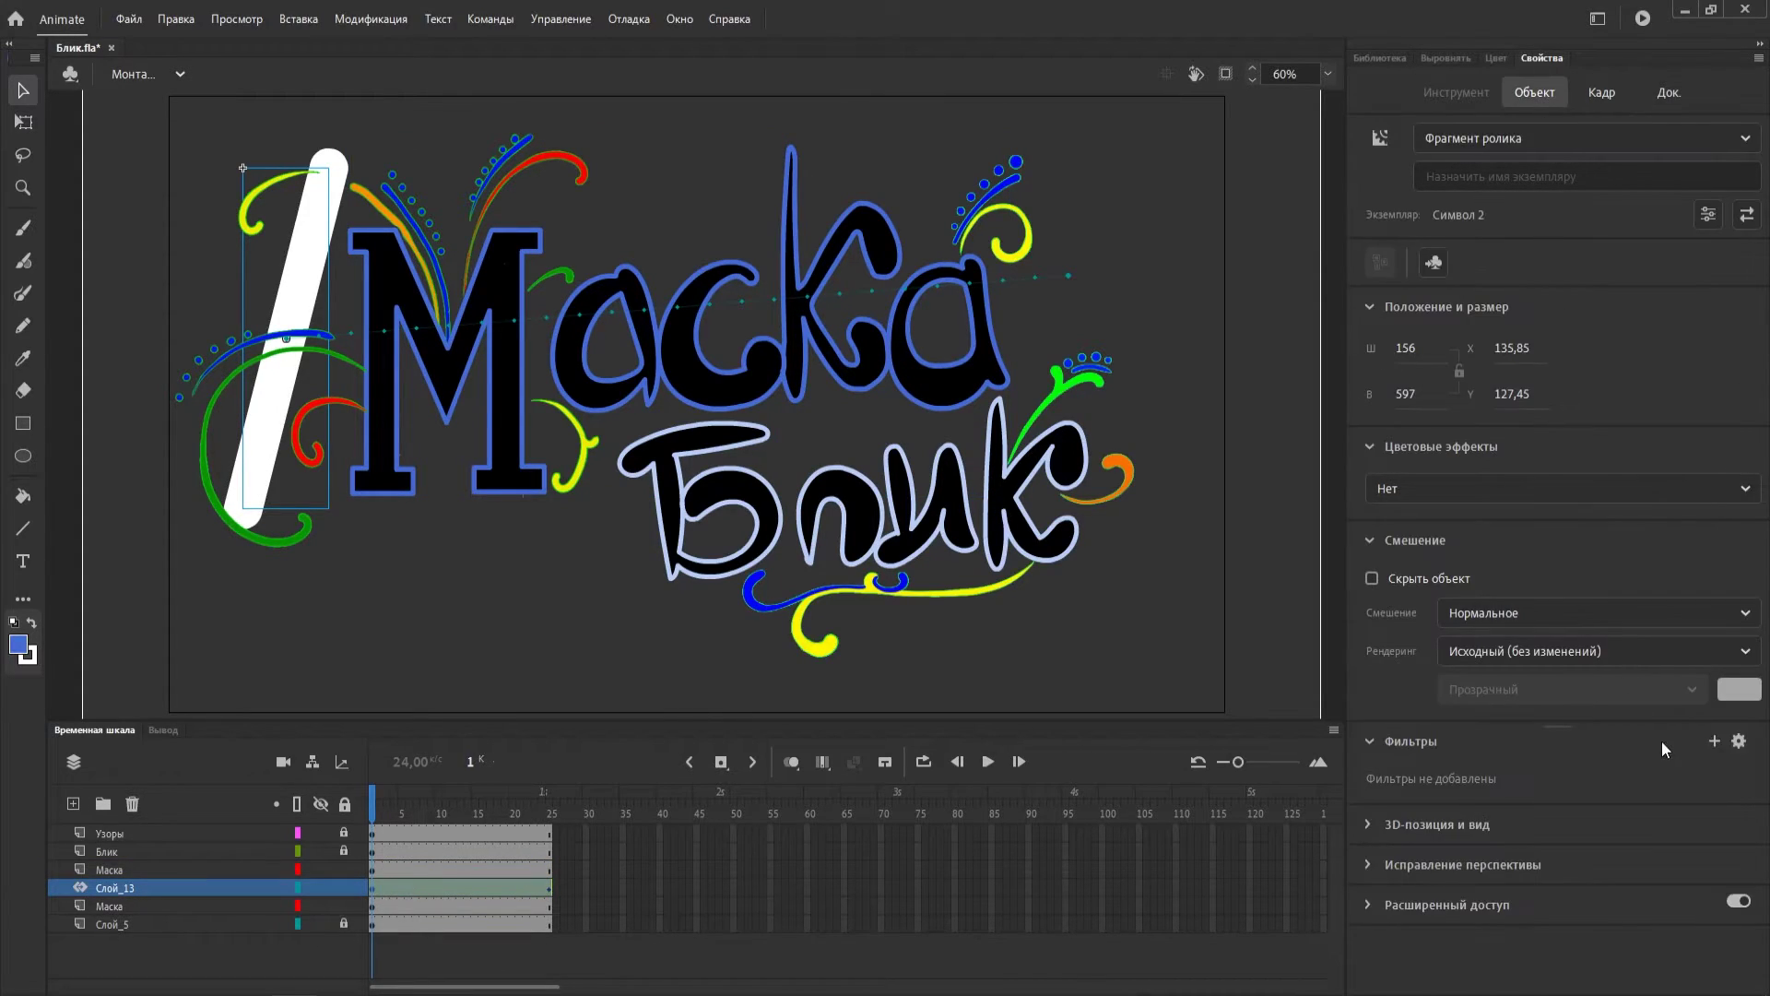
left_click(1714, 741)
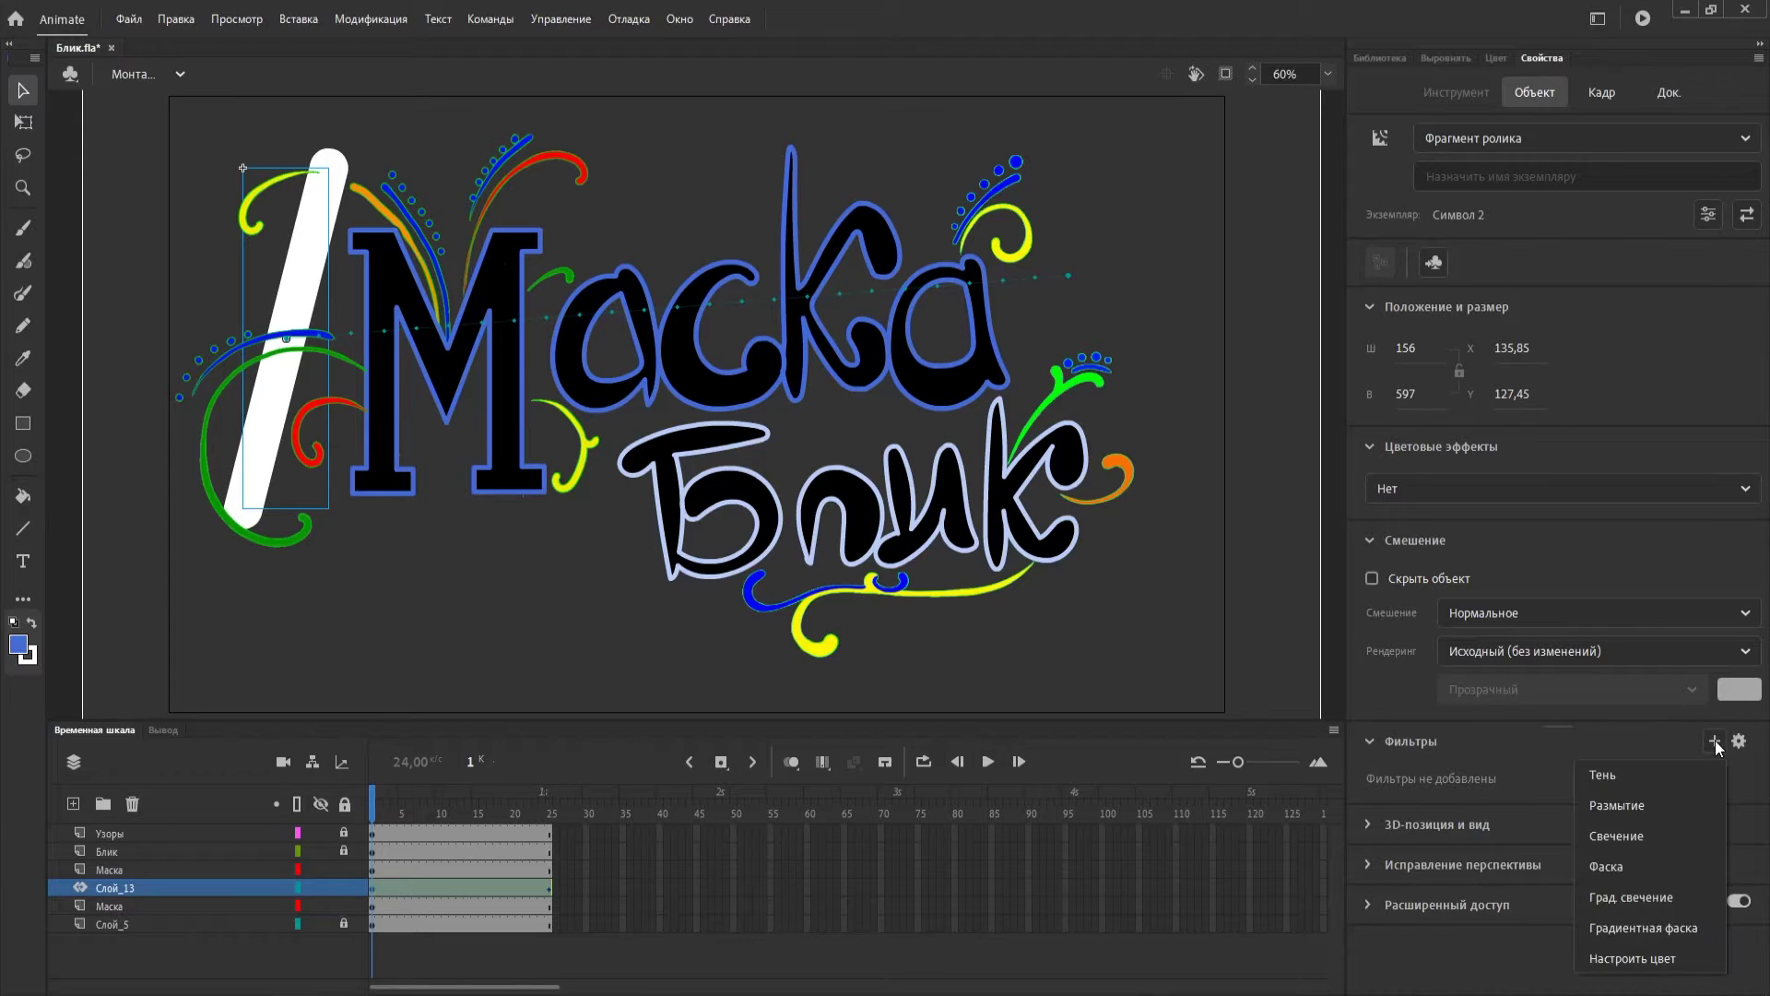
left_click(1629, 805)
left_click_drag(1462, 827, 1479, 829)
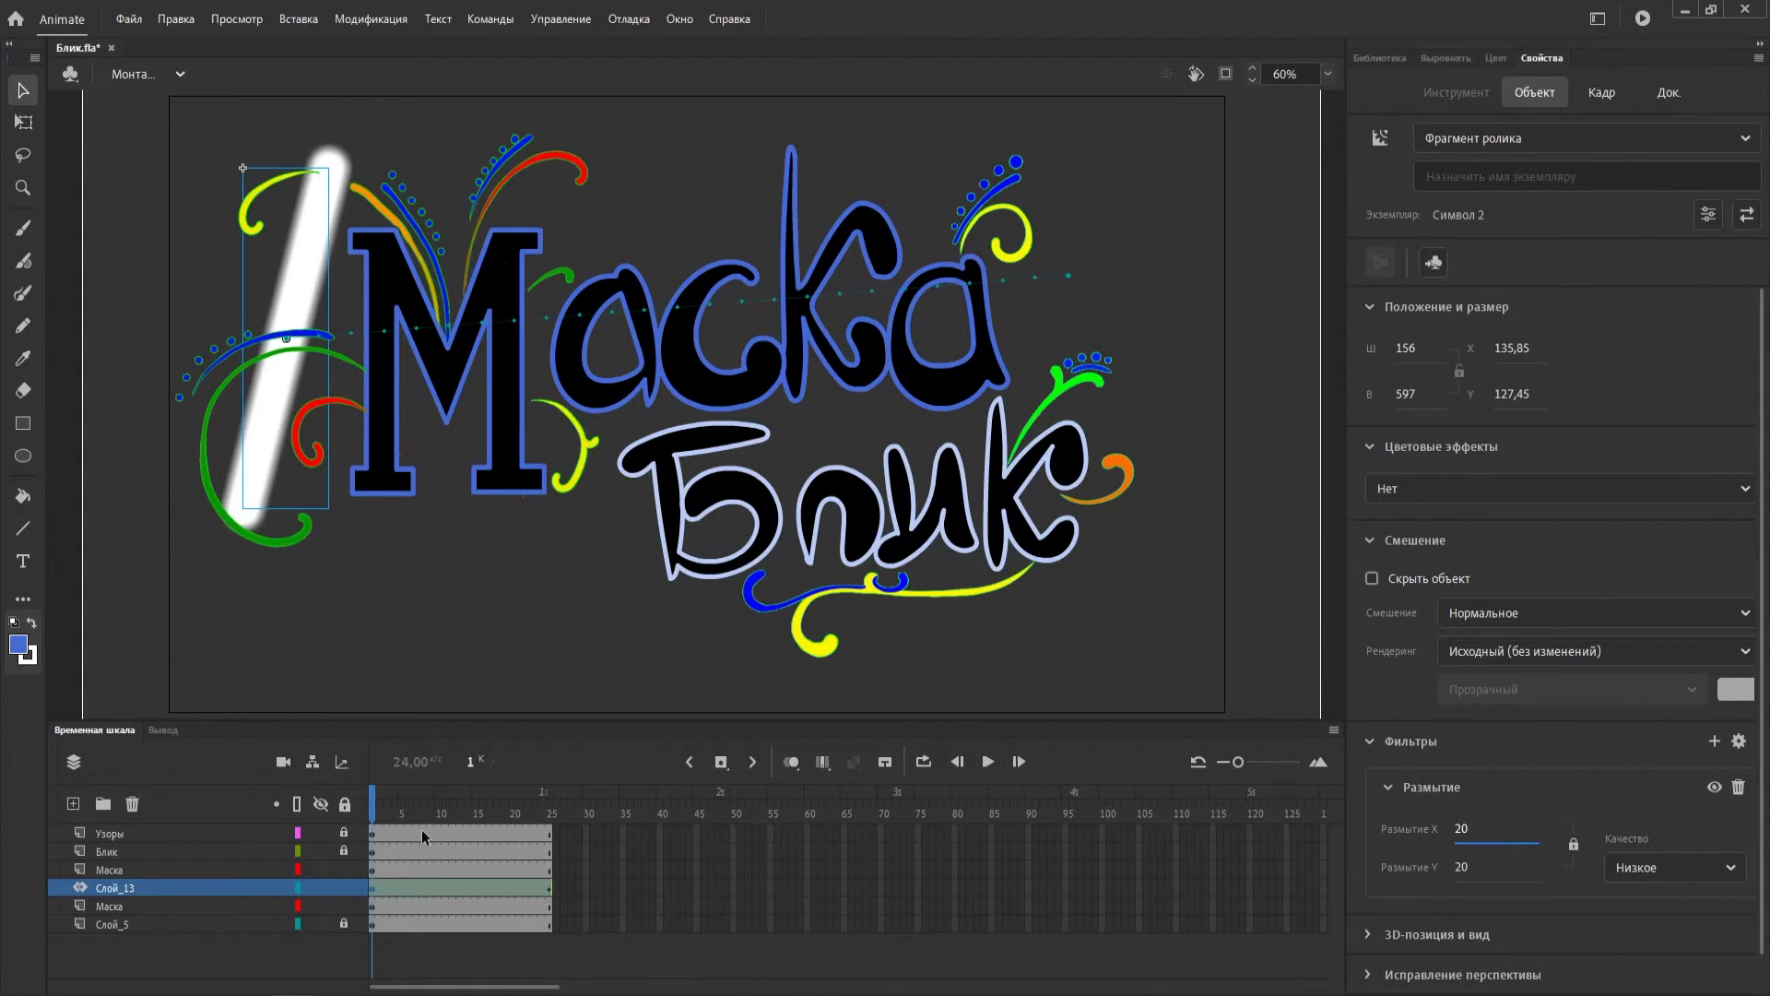
Turn the upper Маска layer into a mask for Слой_13 and scrub through the frames to check the glare.
left_click(163, 864)
right_click(157, 871)
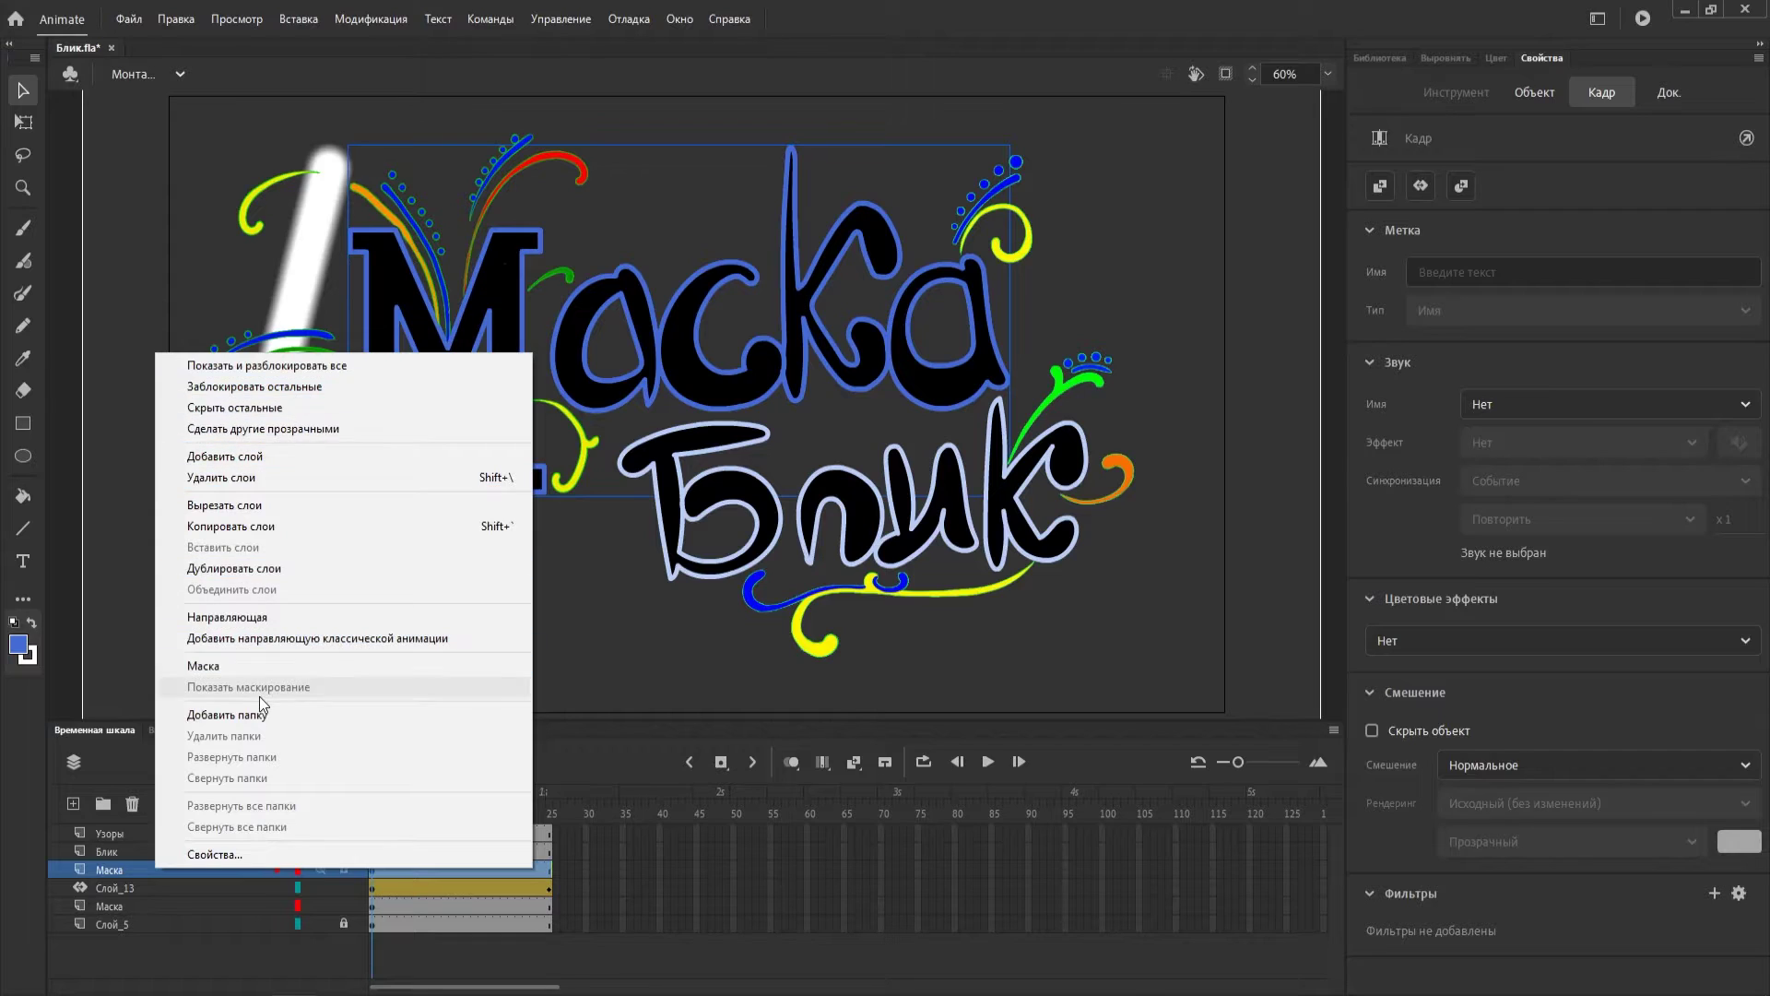
left_click(205, 666)
mouse_move(379, 789)
left_mouse_down()
mouse_move(553, 800)
mouse_move(372, 799)
left_mouse_up()
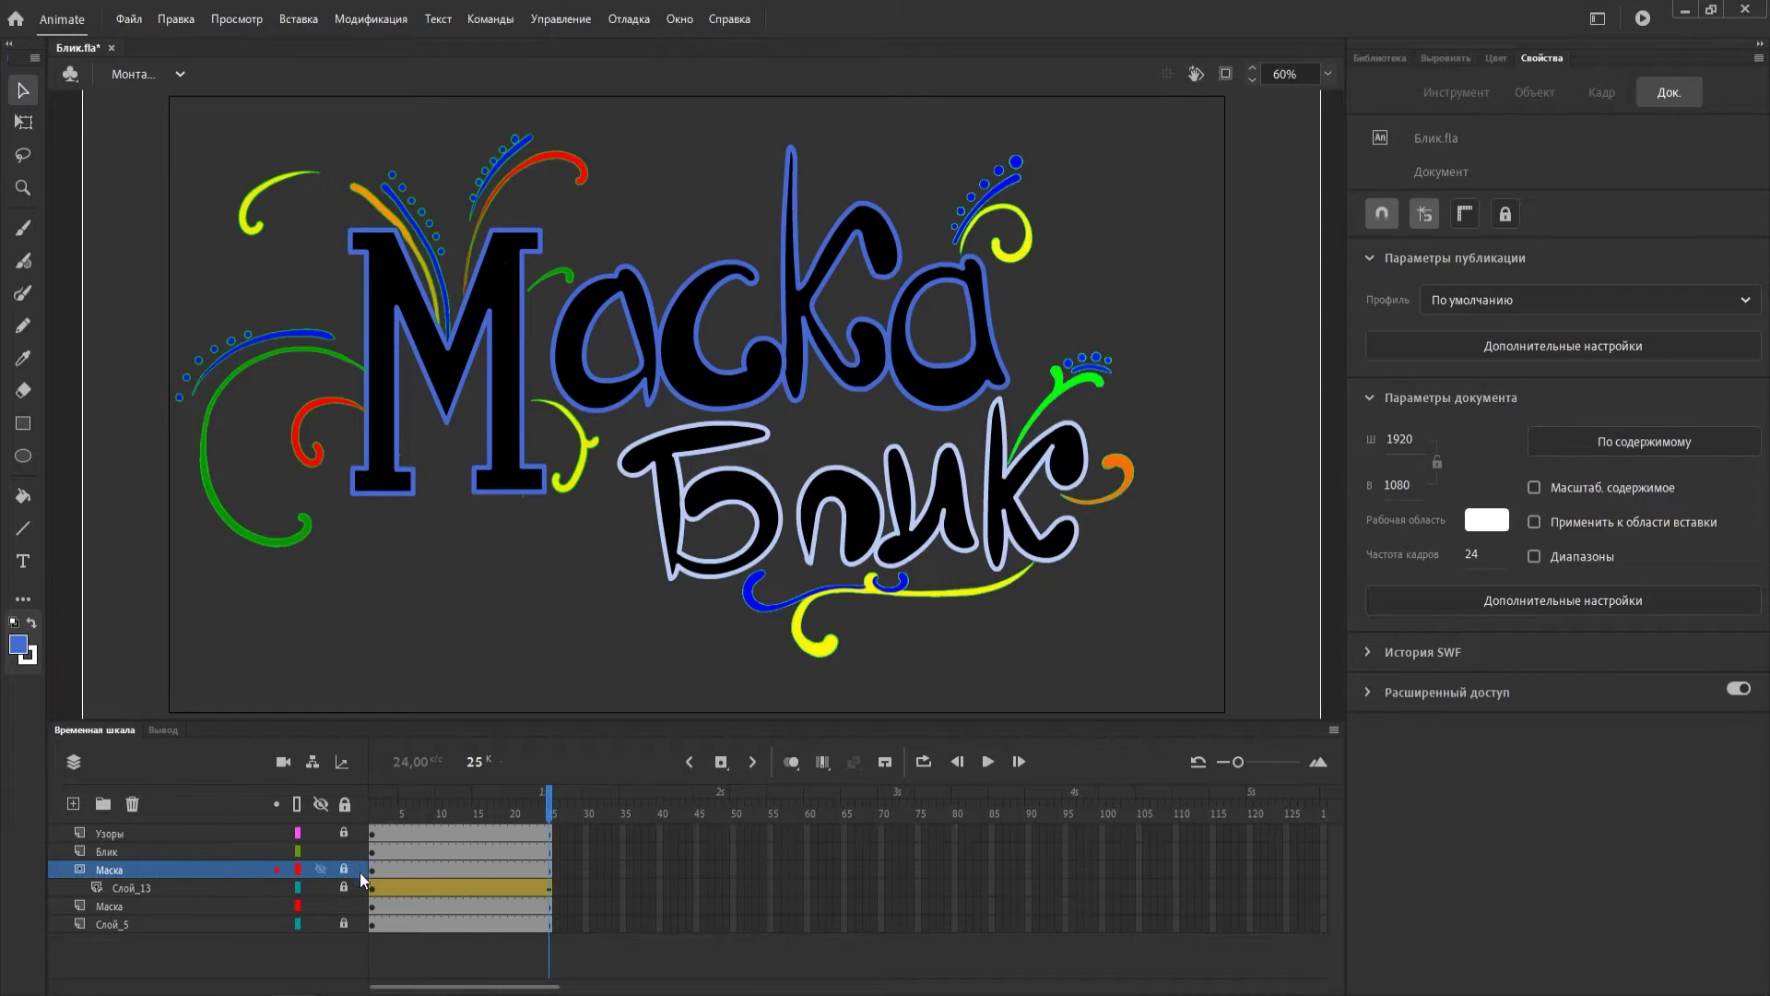
Shift the Блик layer's whole frame span so that it starts at frame 26.
left_click(372, 851)
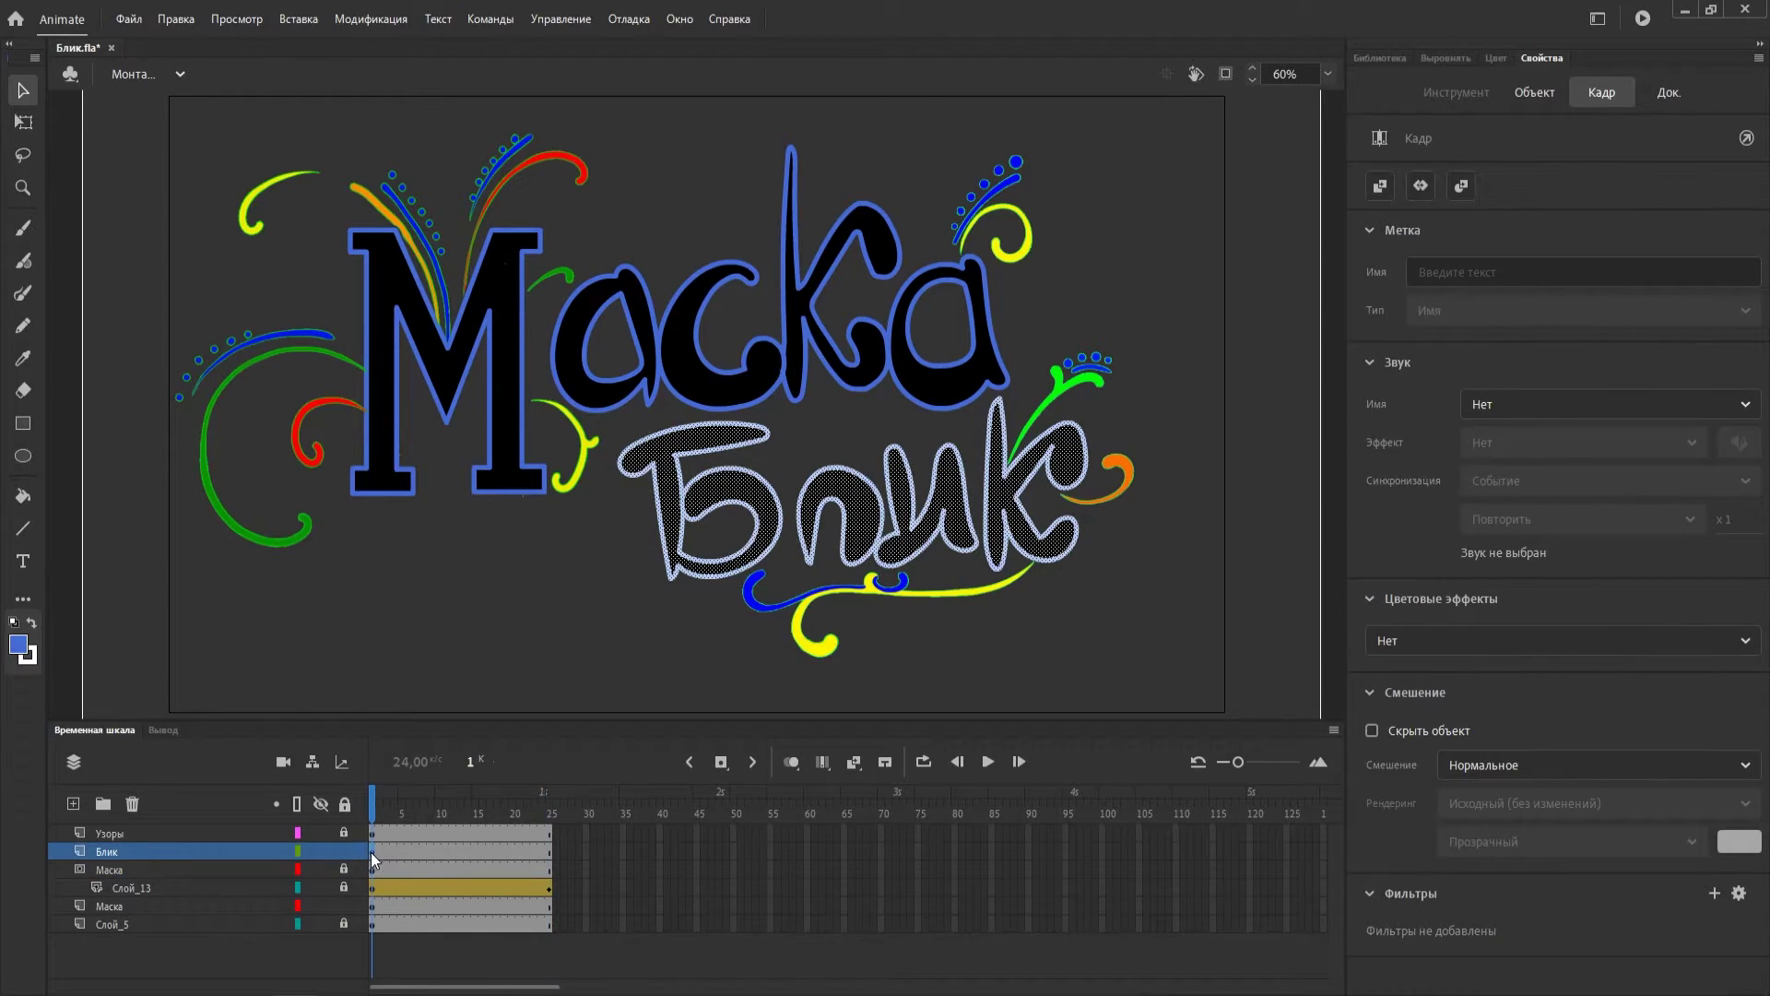
left_click_drag(371, 852, 556, 853)
left_click(622, 877)
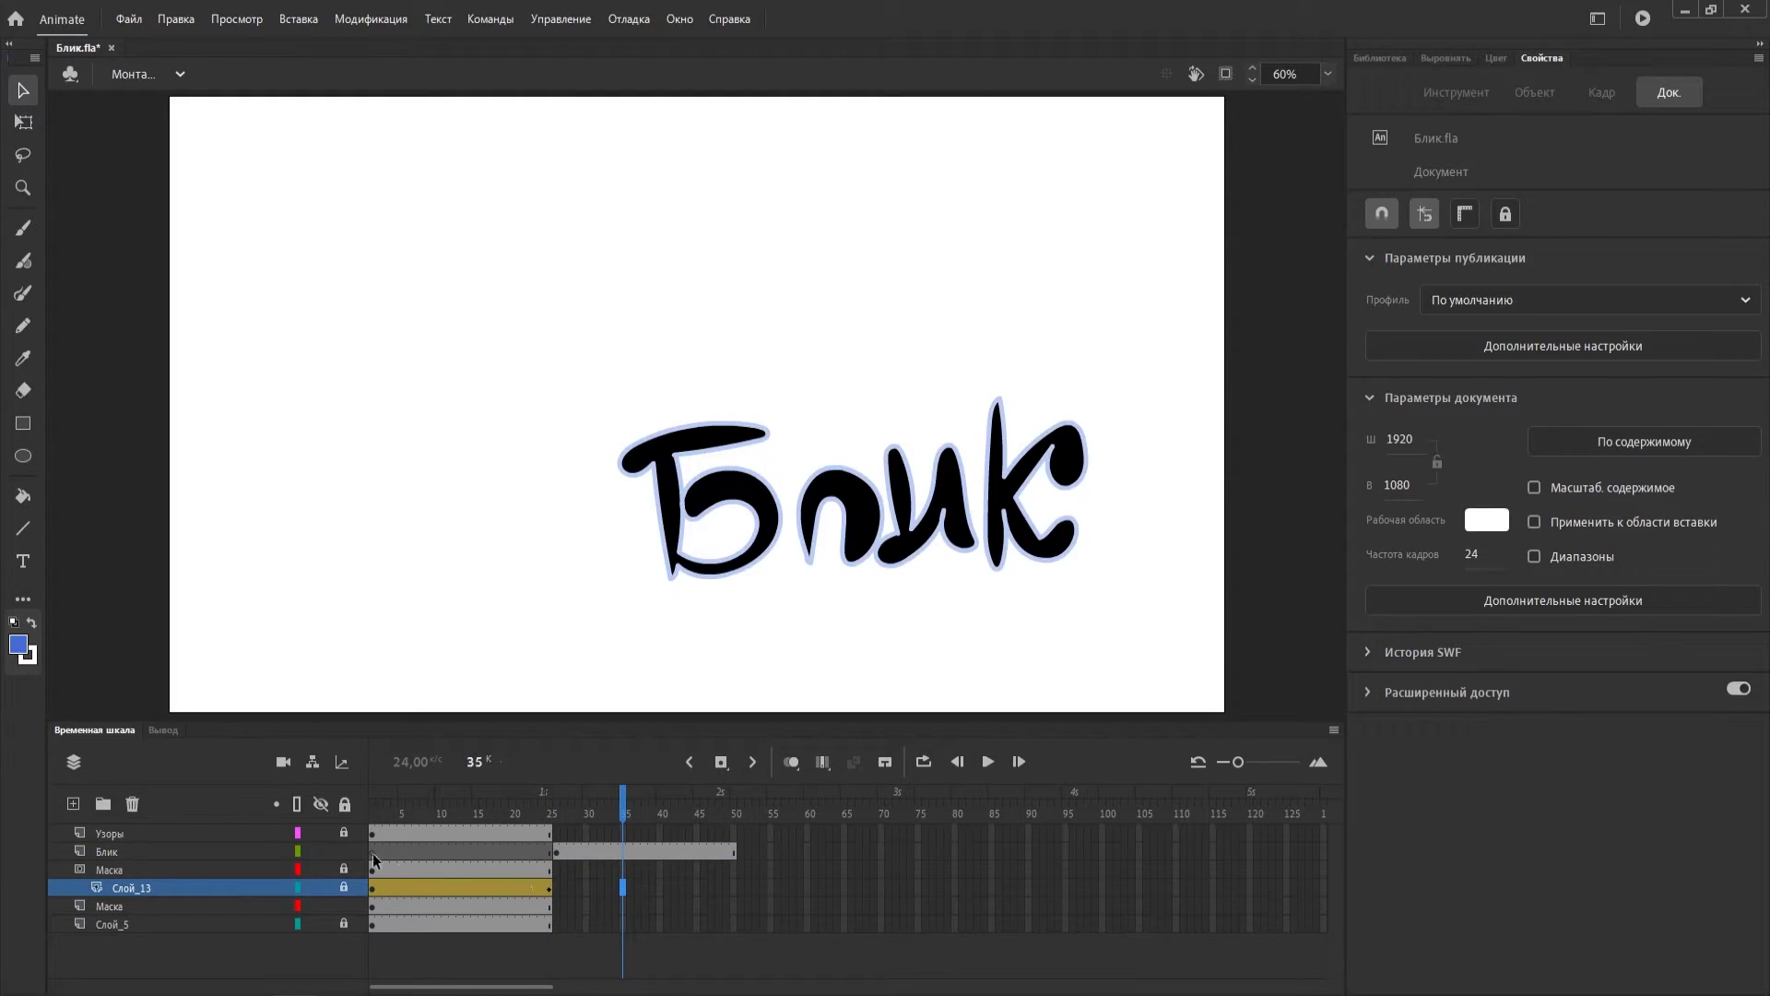
Add two new layers directly above the Блик layer.
left_click(146, 848)
left_click(73, 803)
left_click(74, 802)
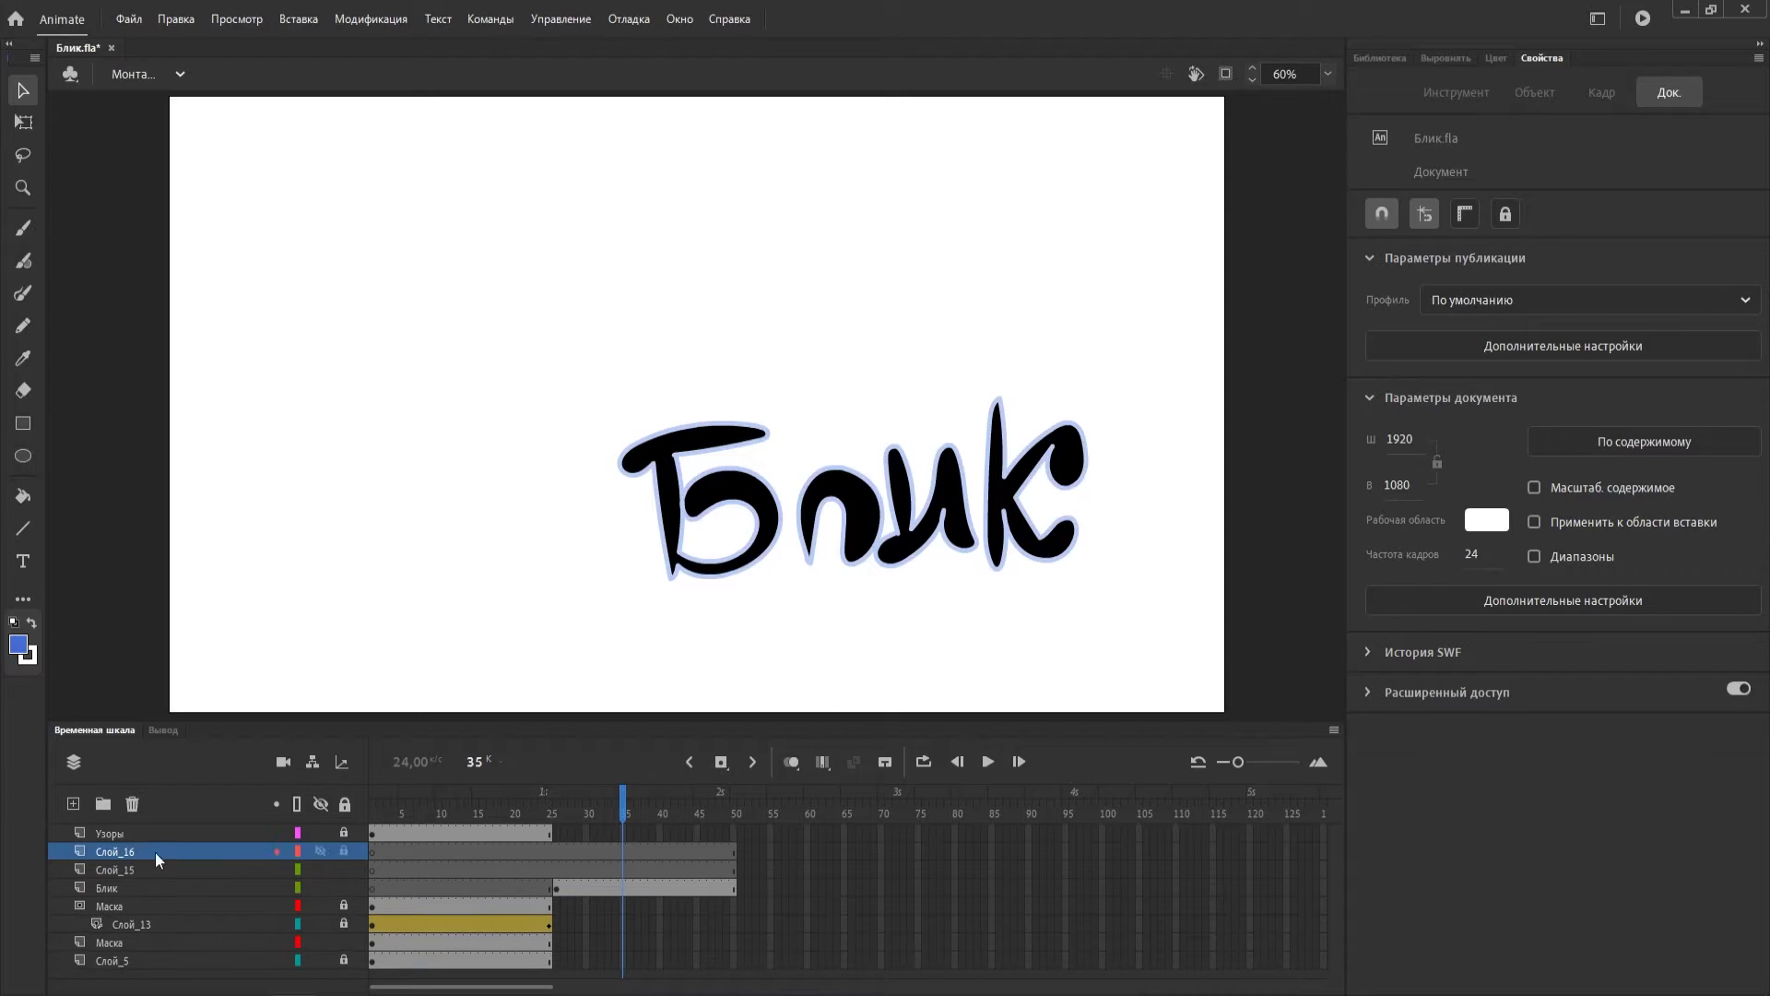
Copy all frames of the Блик layer and paste them at frame 1 of Слой_16.
left_click(177, 886)
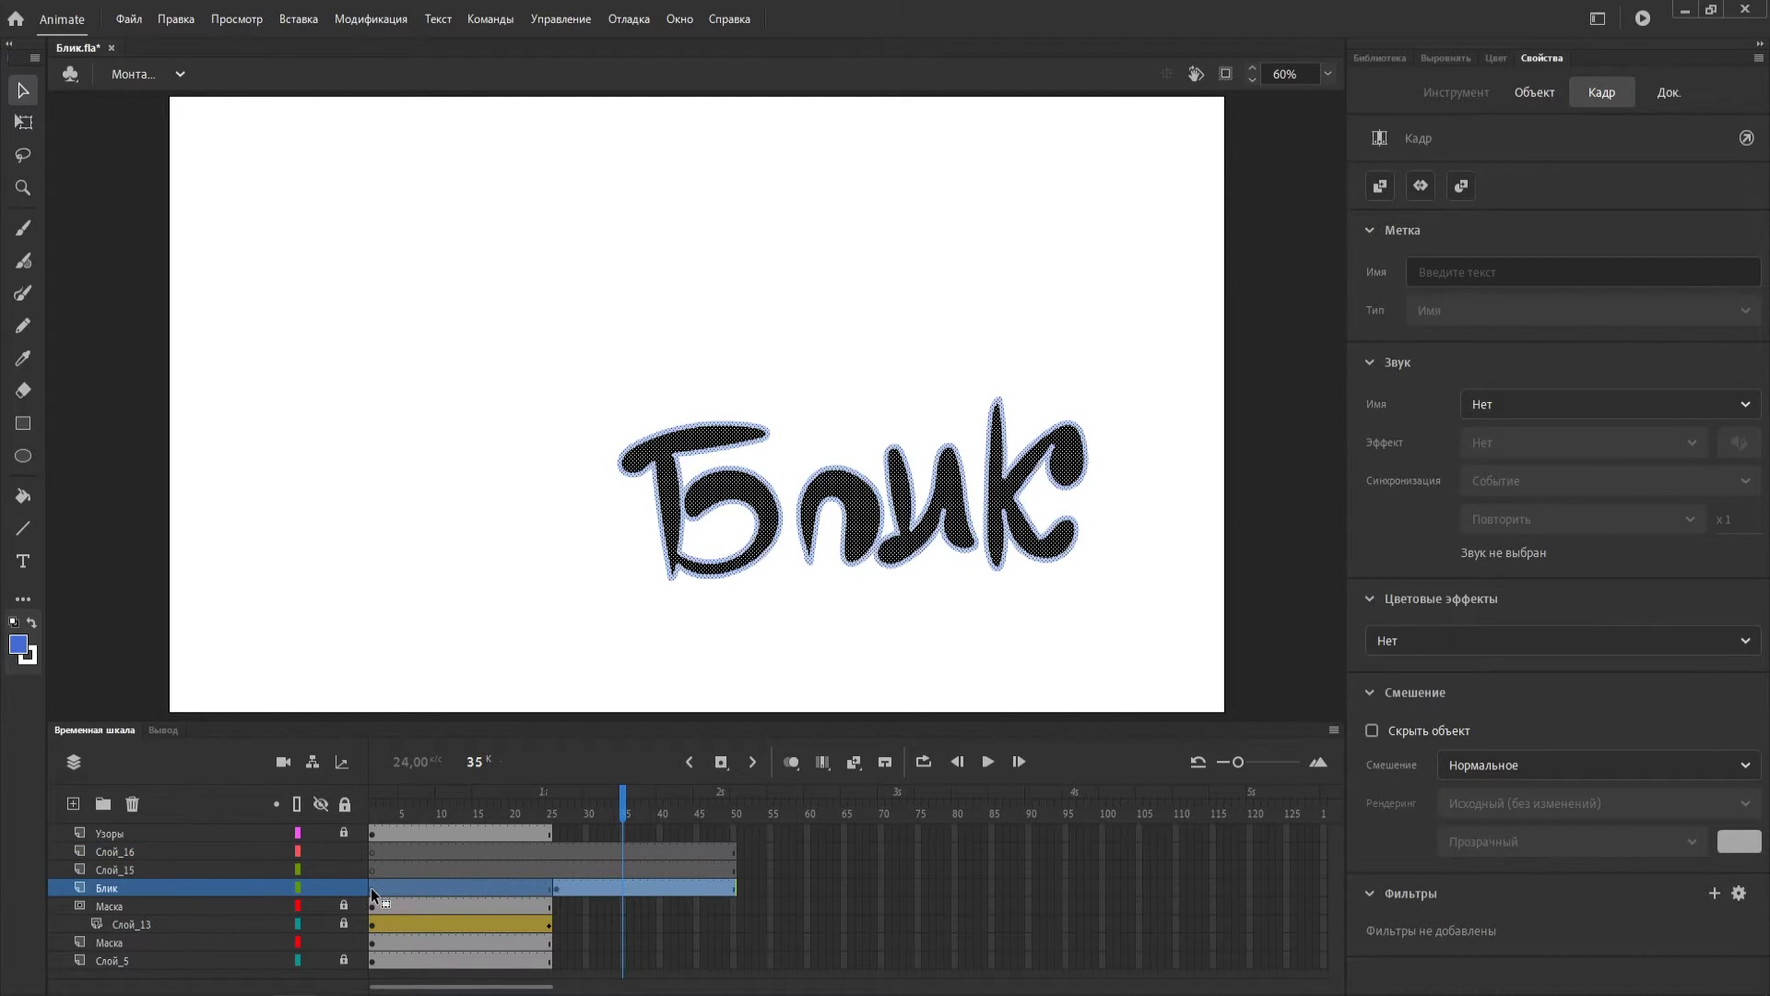
right_click(371, 887)
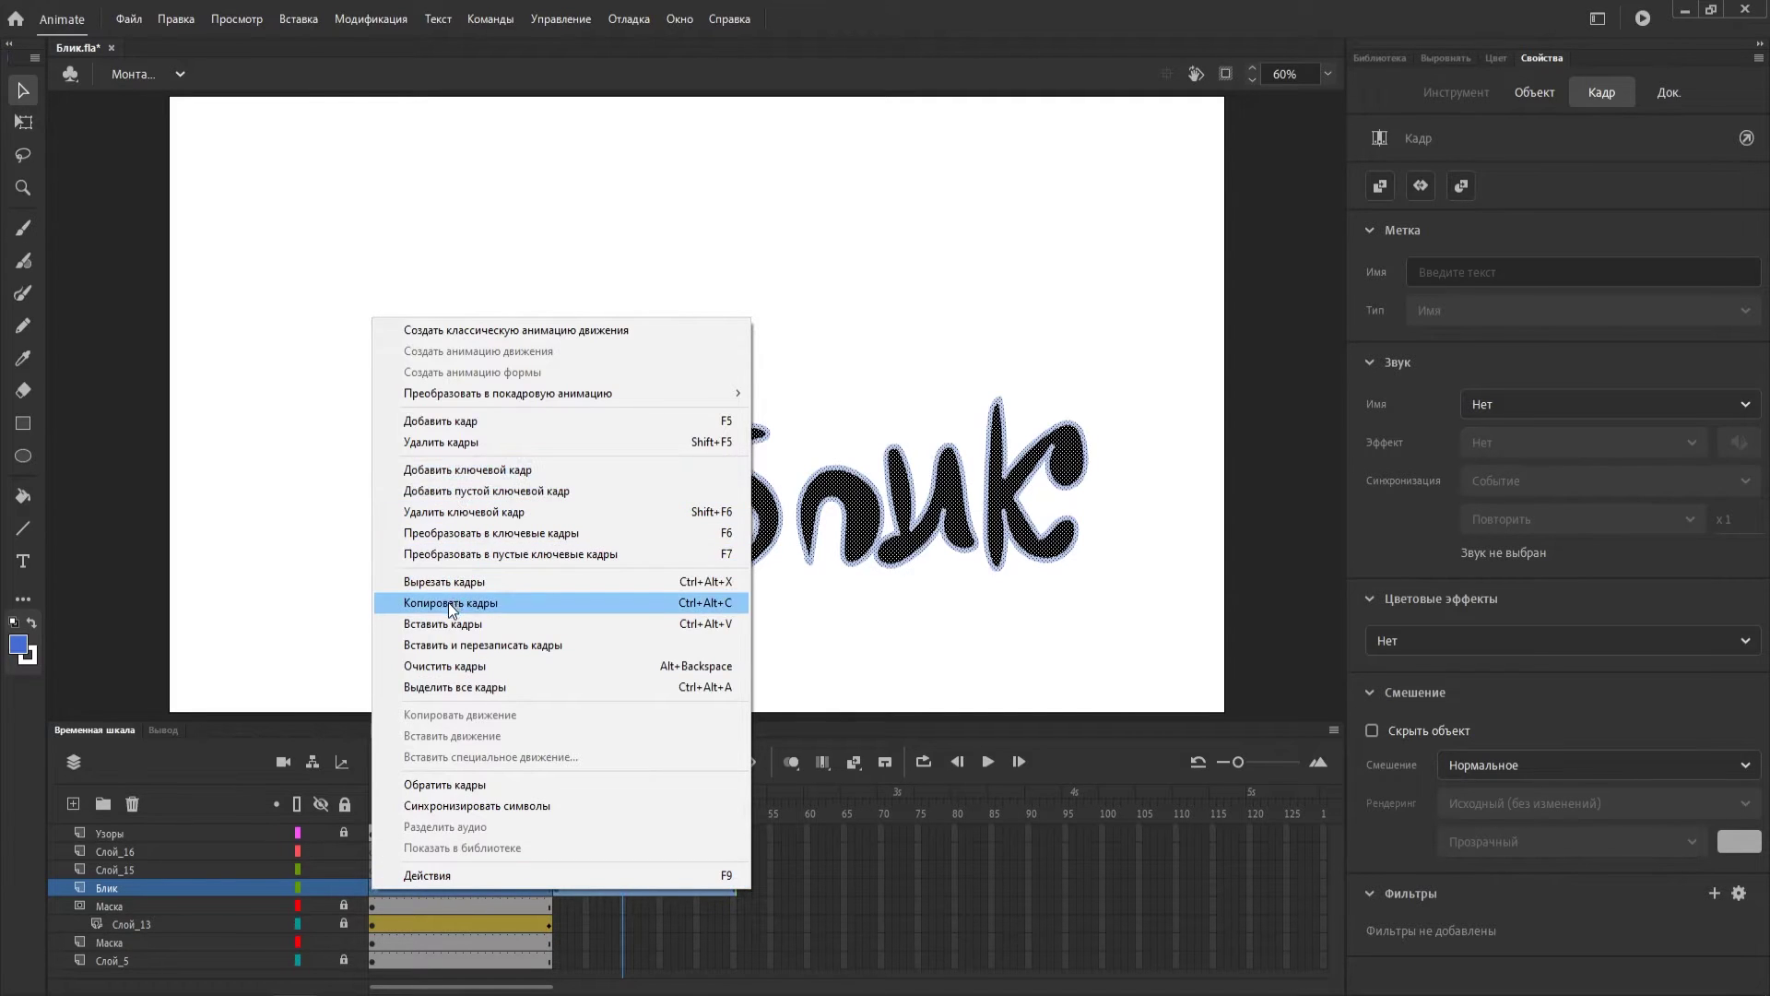
left_click(448, 601)
left_click(373, 850)
right_click(373, 850)
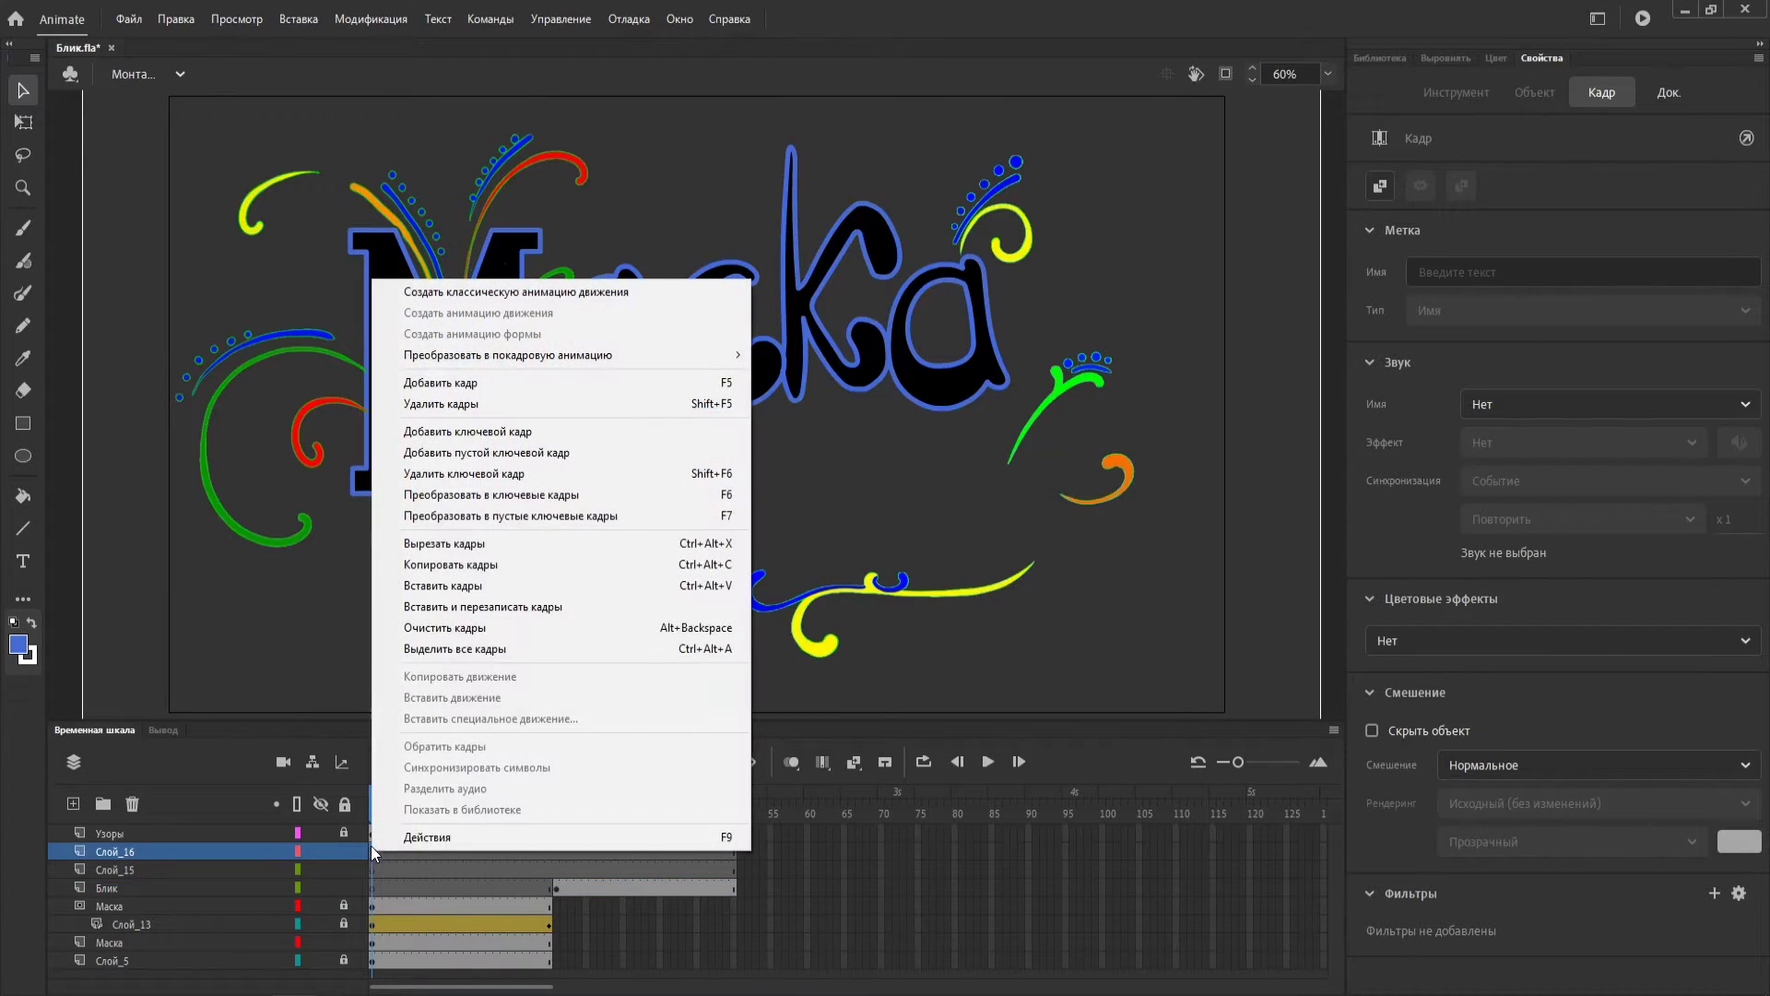
left_click(459, 584)
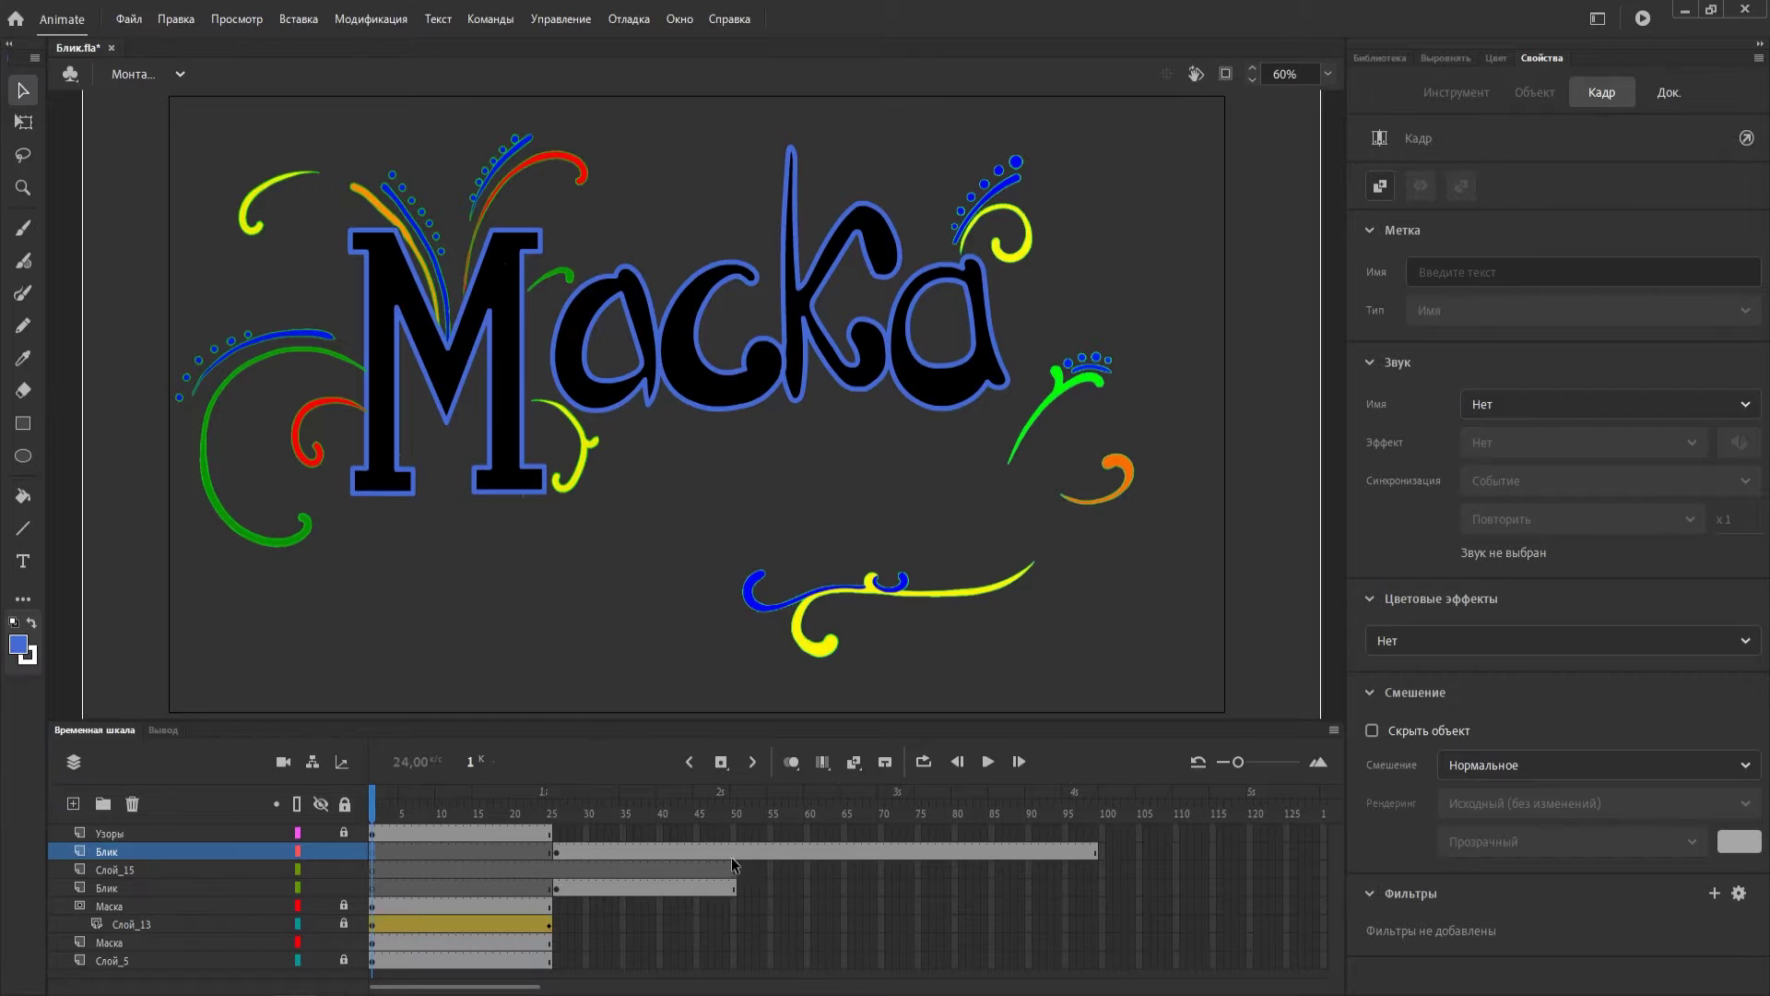
Delete the surplus frames beyond frame 50 from the upper Блик layer.
left_click_drag(741, 850, 1098, 843)
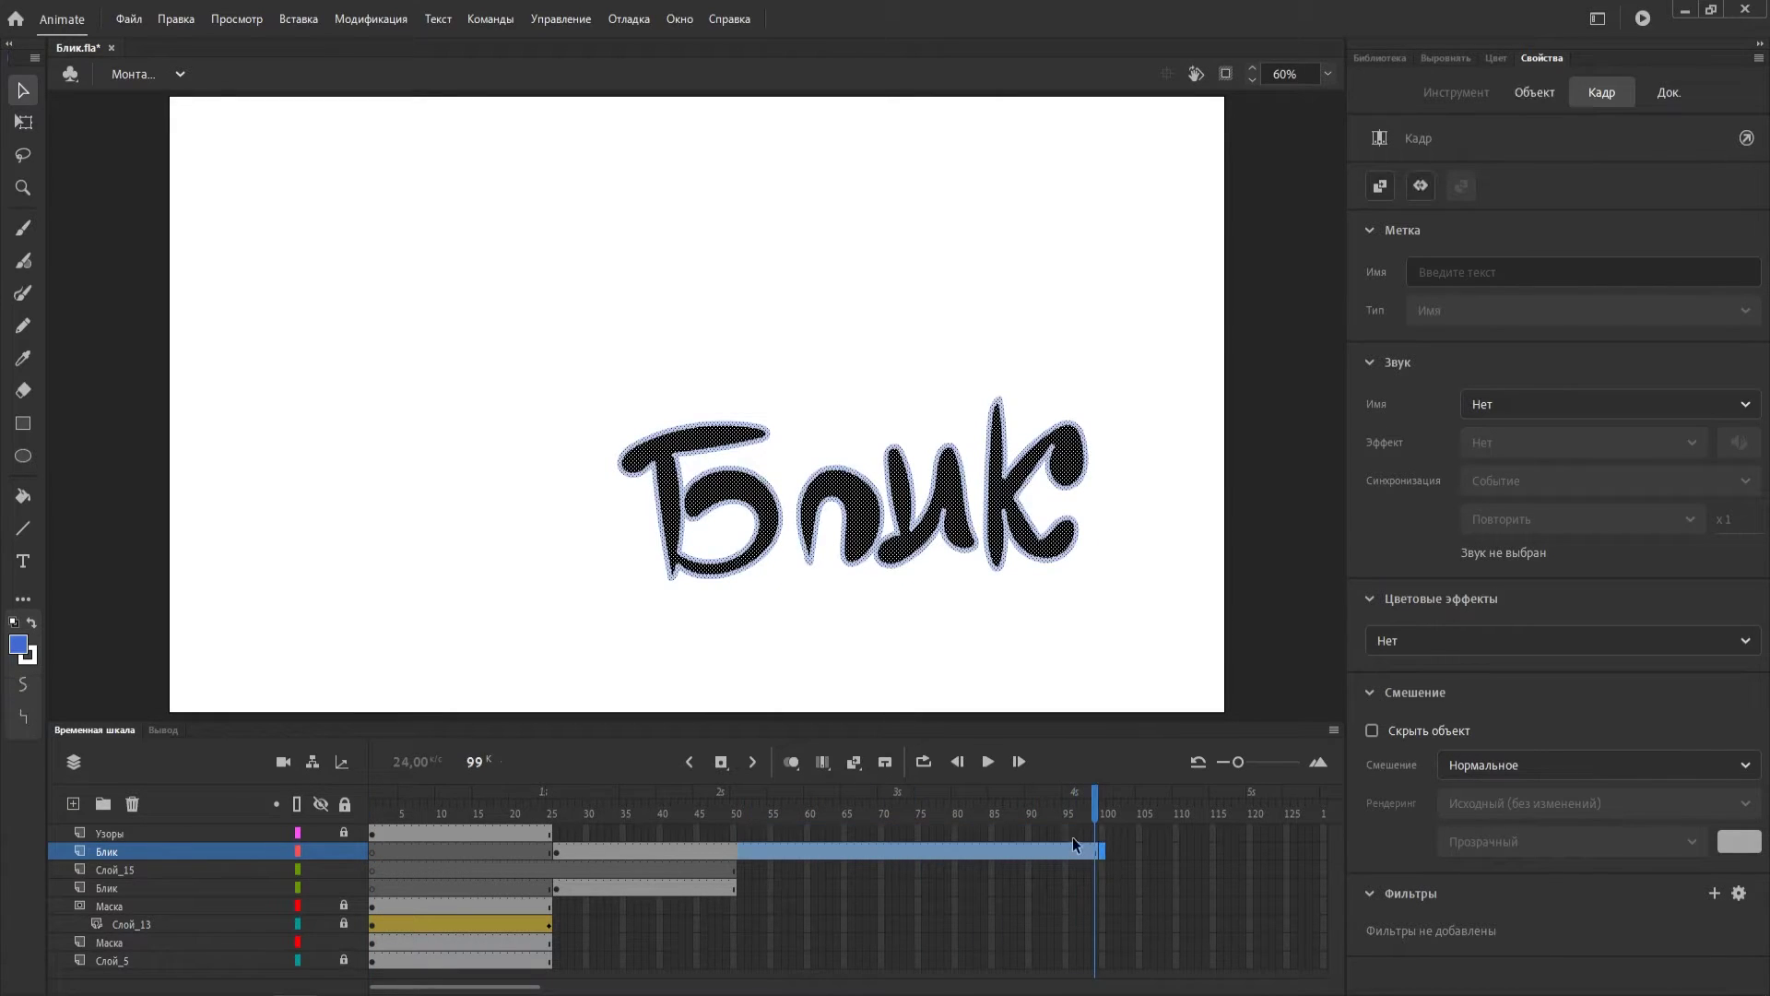
right_click(1005, 848)
left_click(1088, 417)
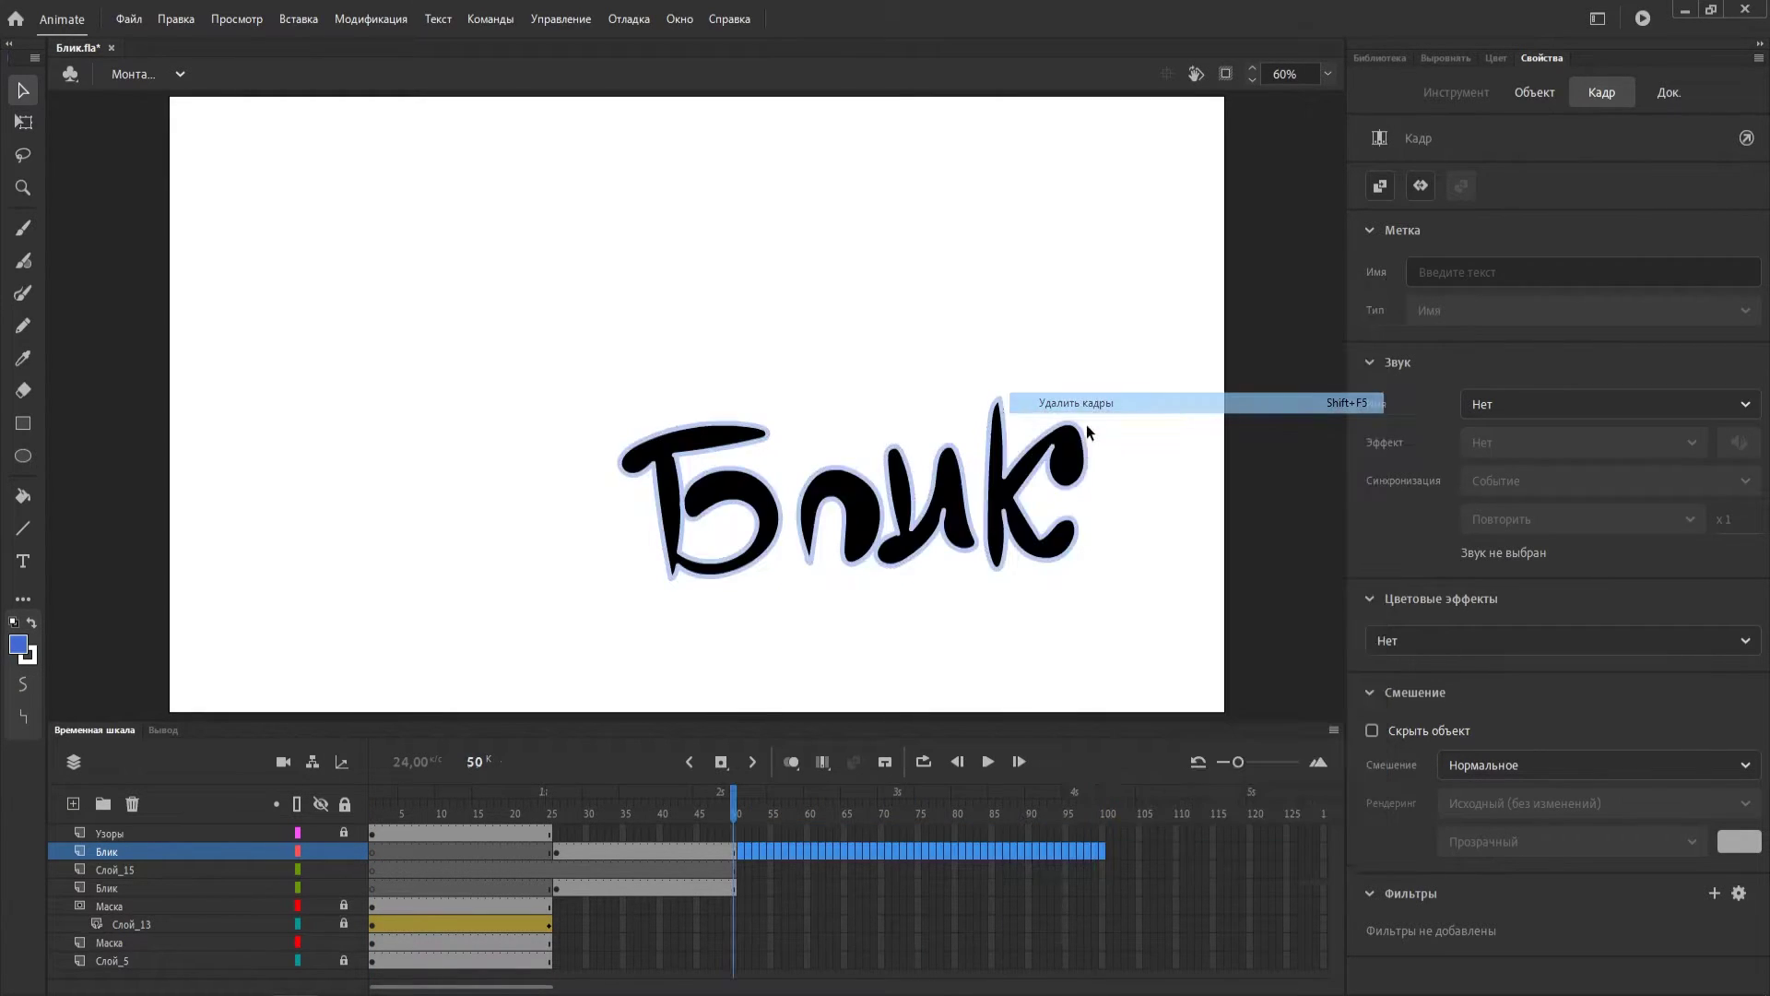
Extend the frames of both Маска layers and Слой_5 to frame 50.
left_click(802, 869)
left_click_drag(734, 795, 728, 853)
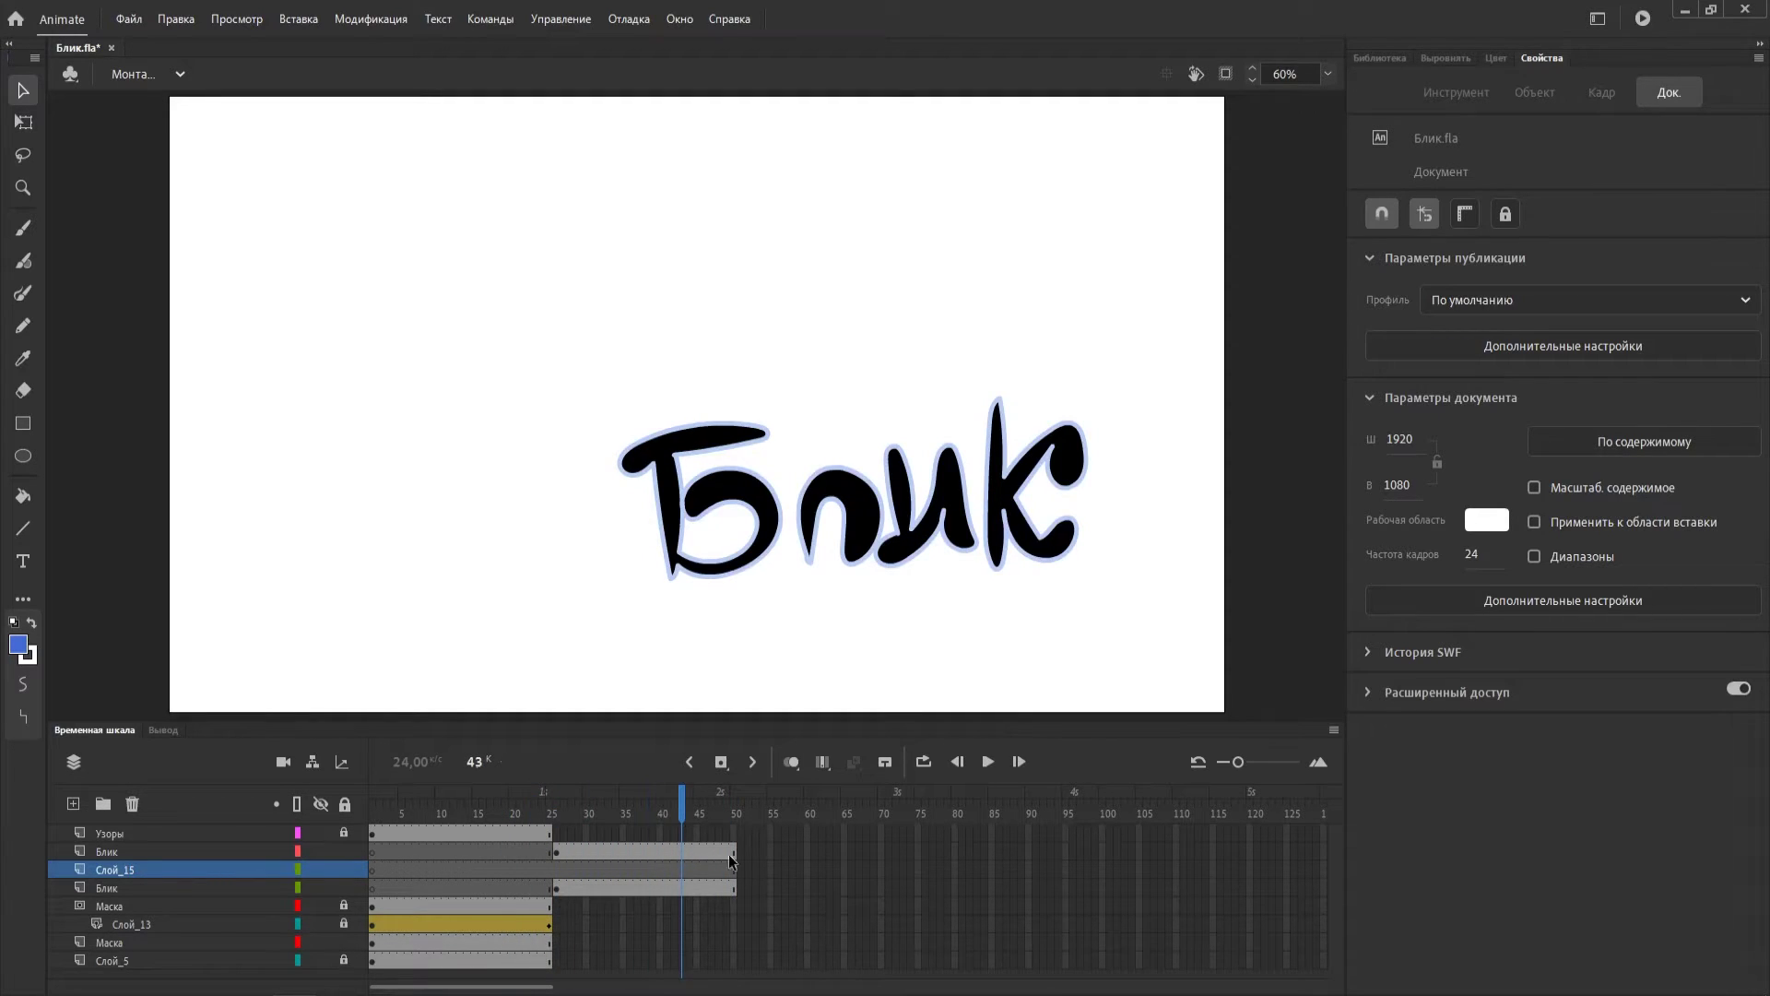
left_click(733, 903)
key("F5")
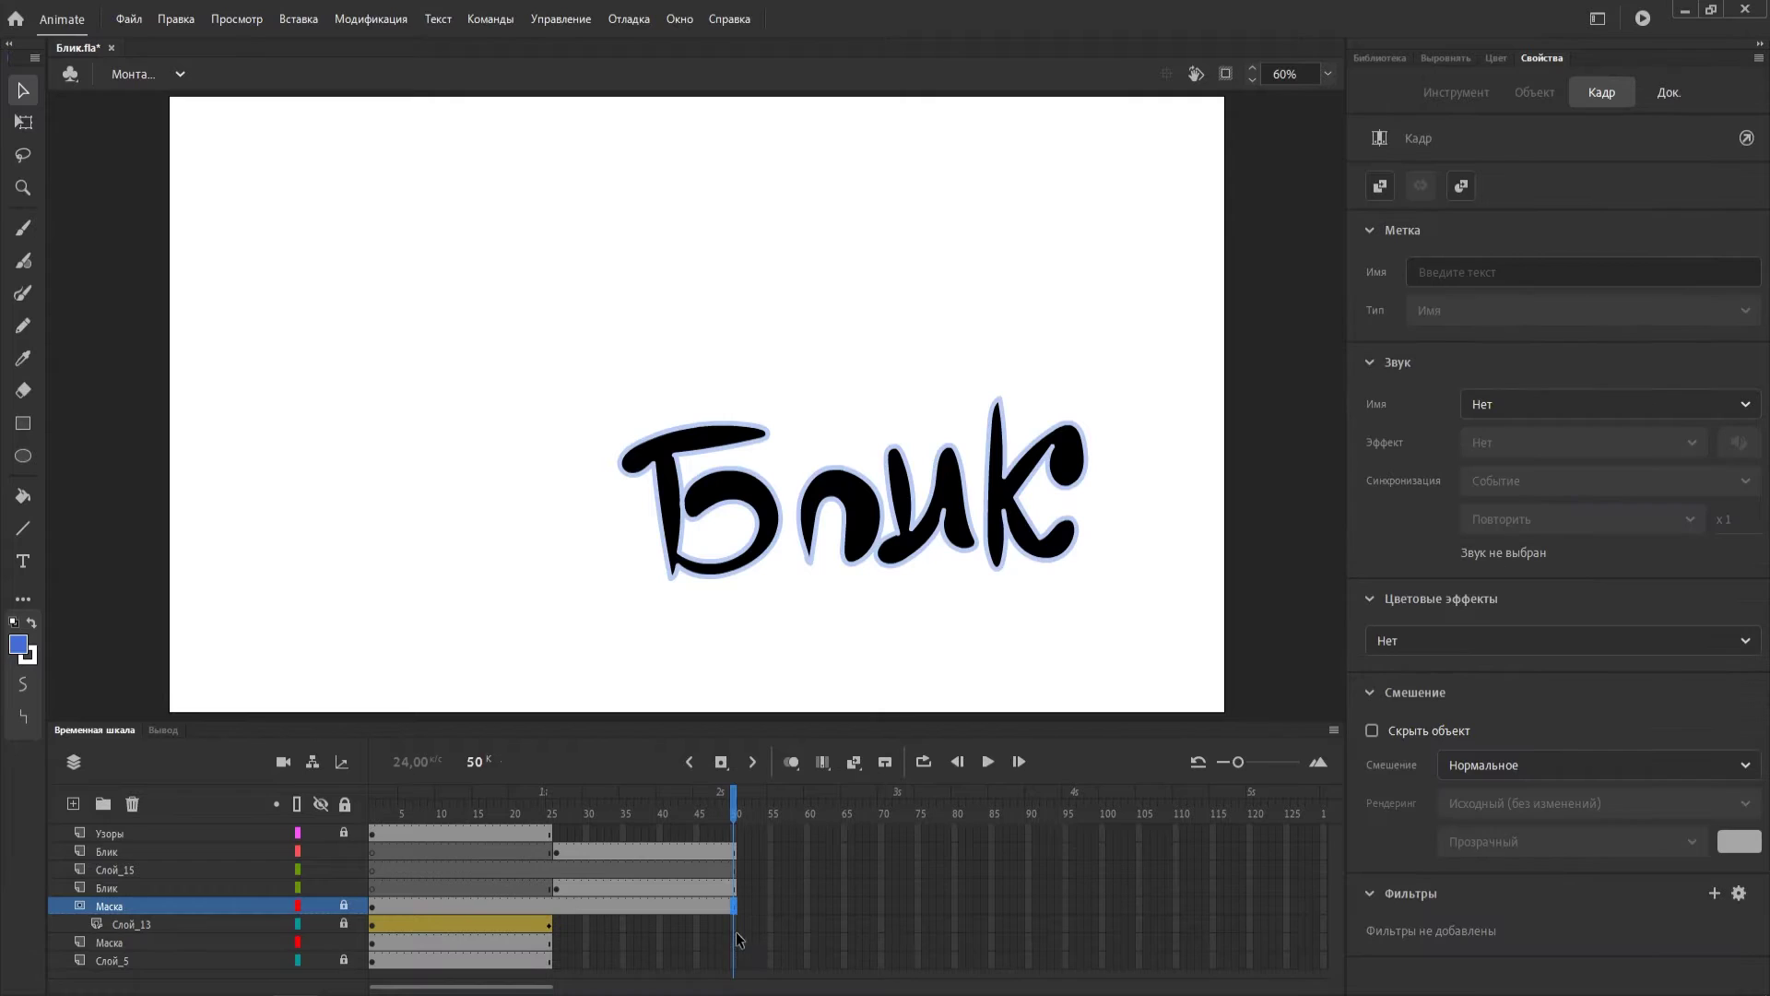
left_click(735, 941)
key("F5")
left_click(735, 960)
key("F5")
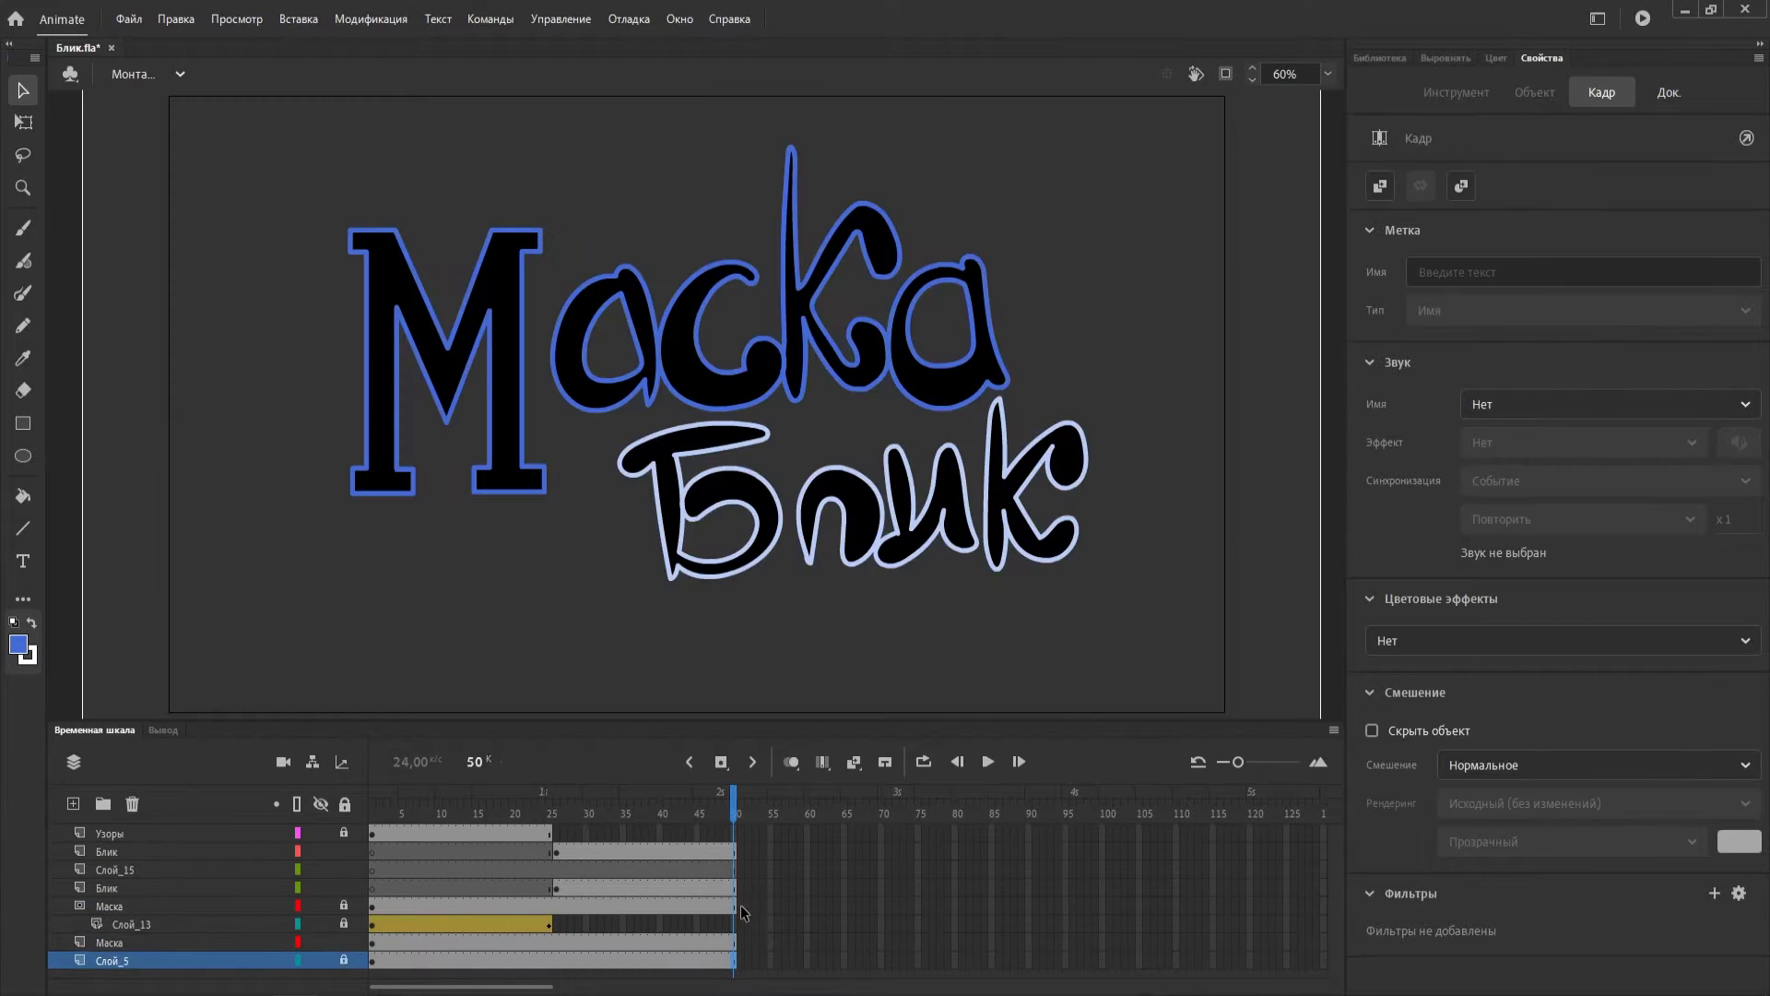
Extend the frames of the Узоры layer to frame 50.
mouse_move(721, 817)
left_mouse_down()
mouse_move(553, 820)
mouse_move(741, 824)
left_mouse_up()
left_click(737, 831)
key("F5")
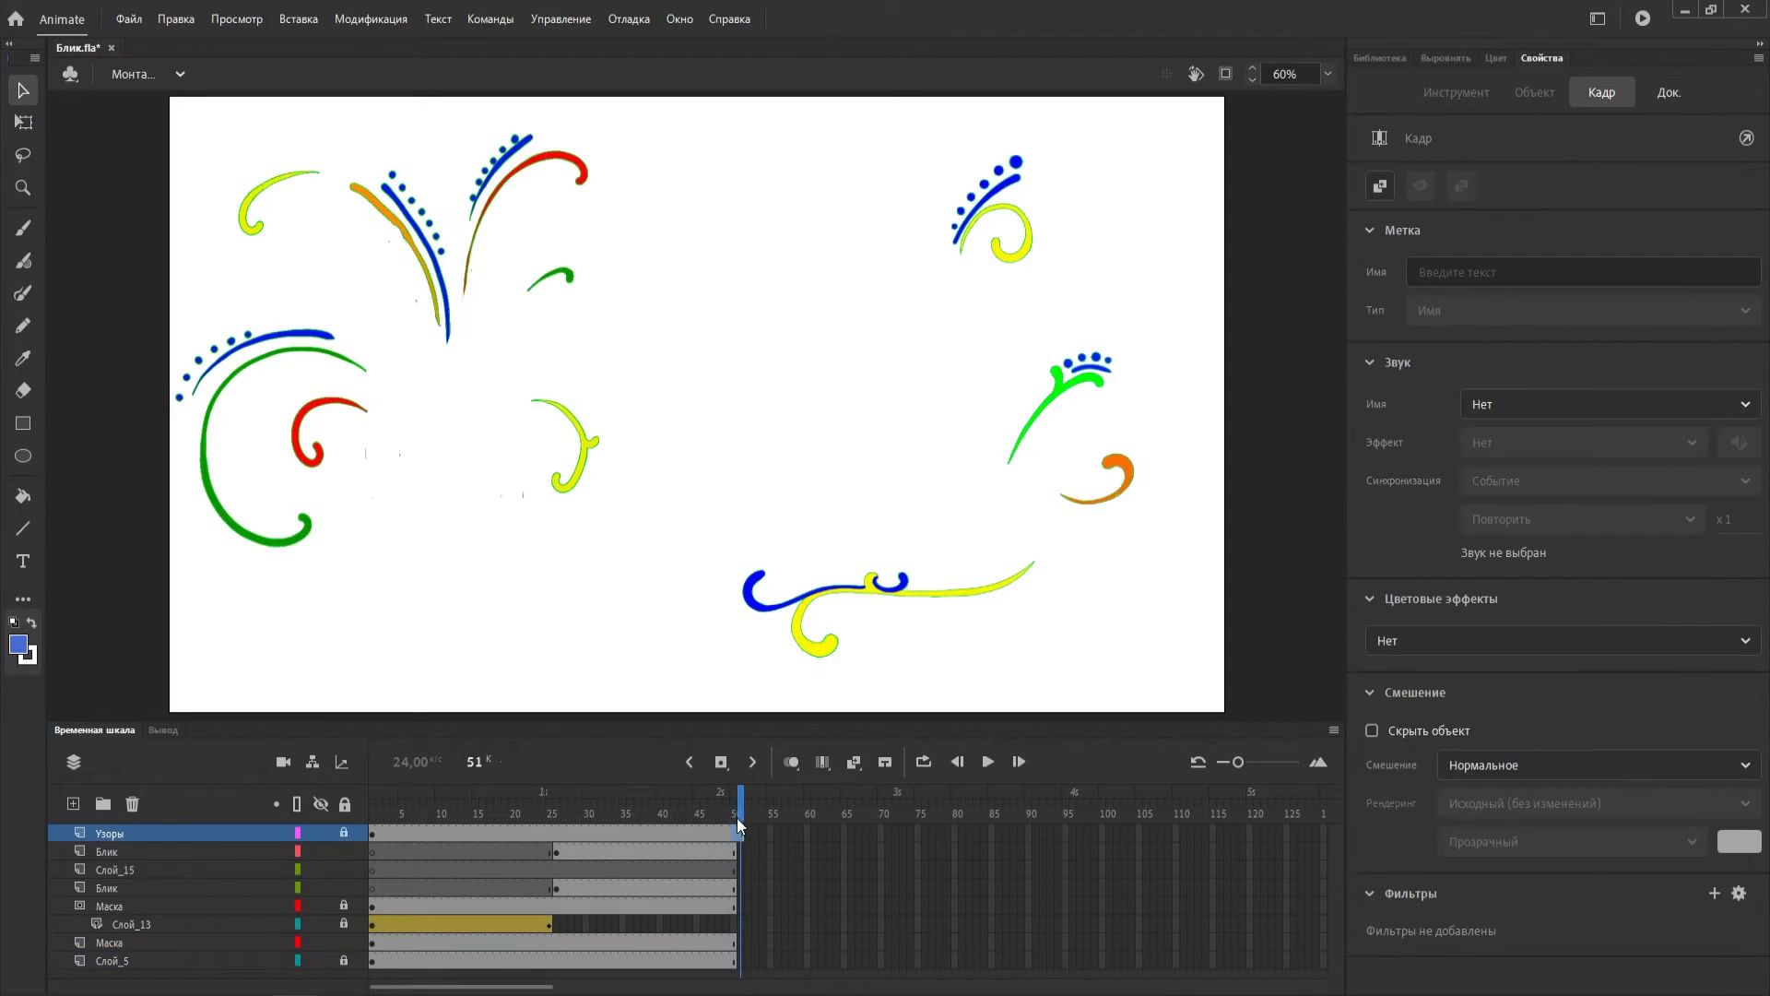
key("ctrl+z")
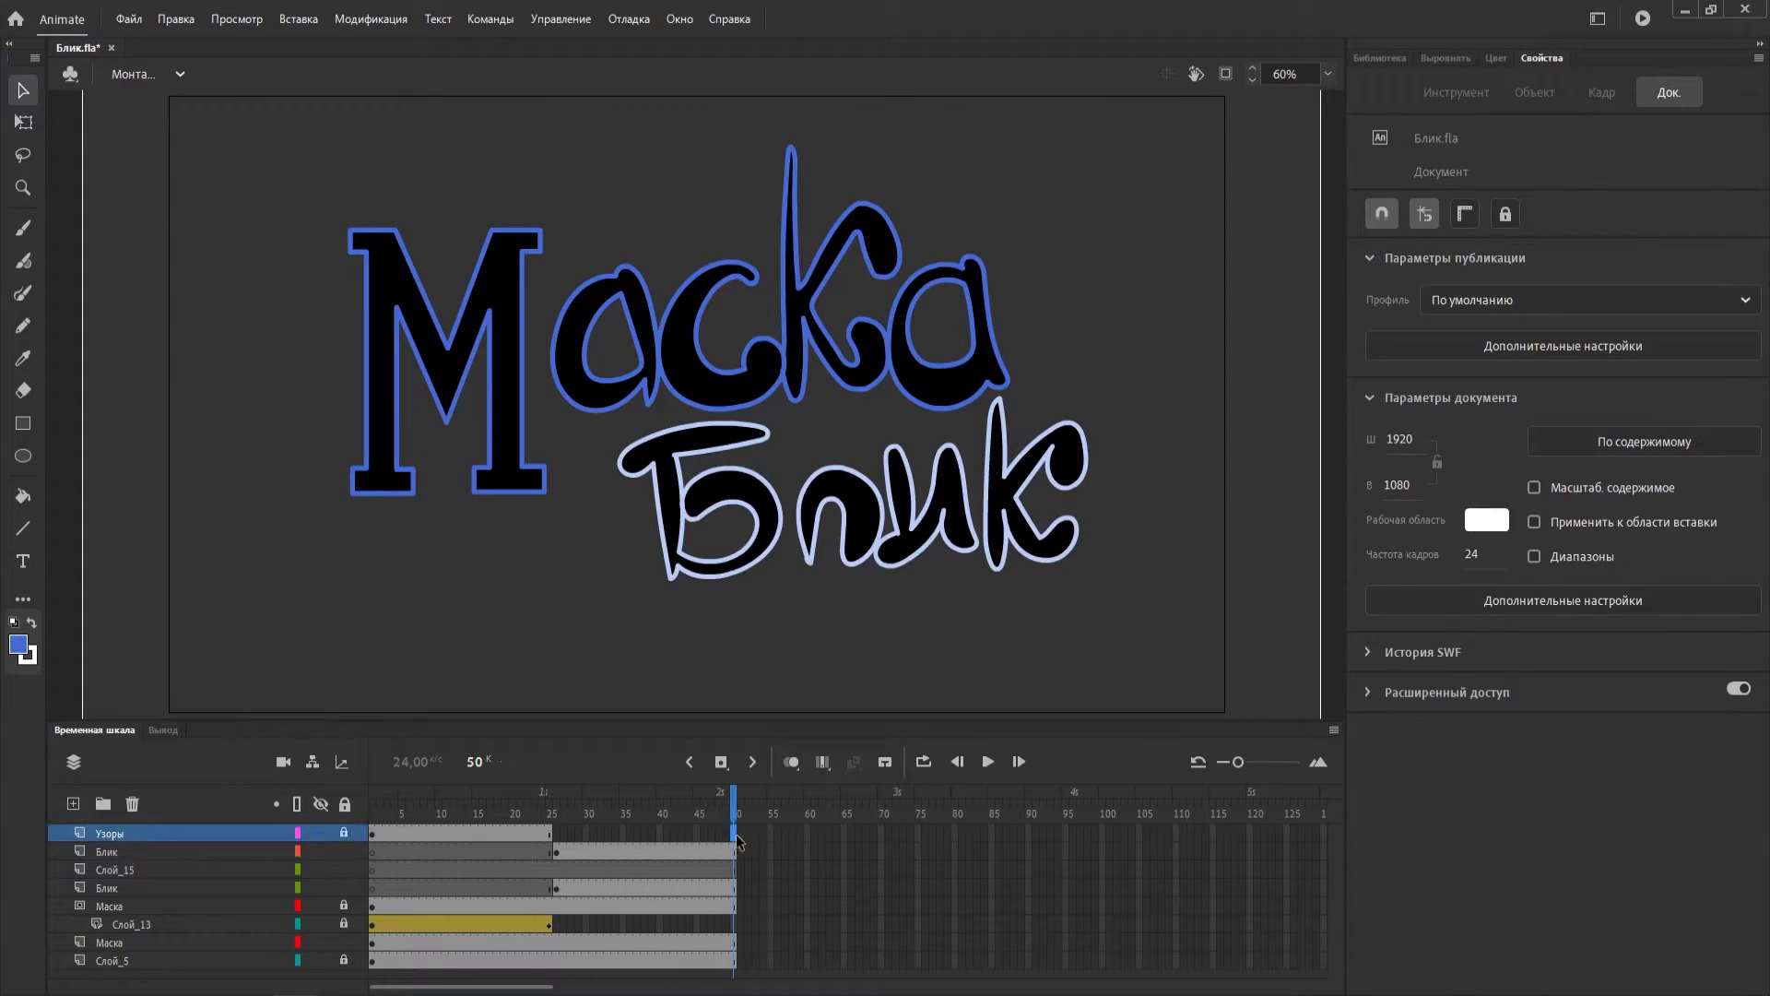
left_click(744, 830)
key("F5")
Move the starting keyframes of both Блик layers back to frame 1.
left_click_drag(740, 800, 557, 813)
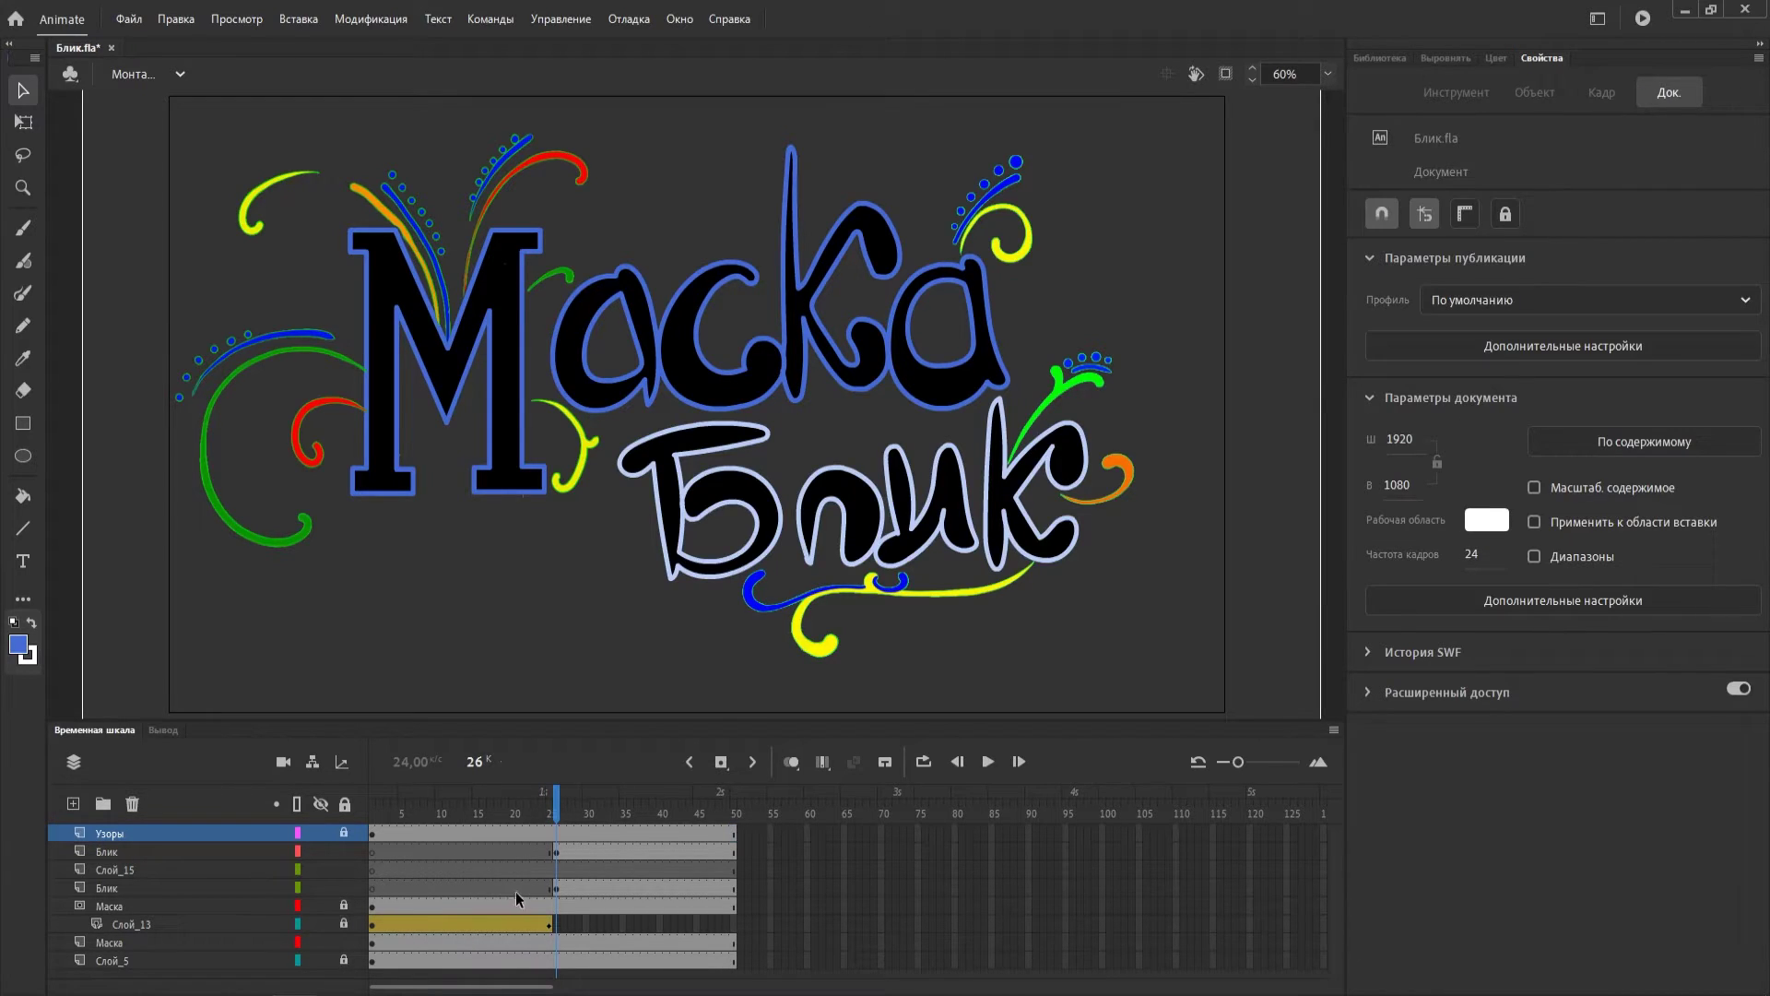
left_click(556, 887)
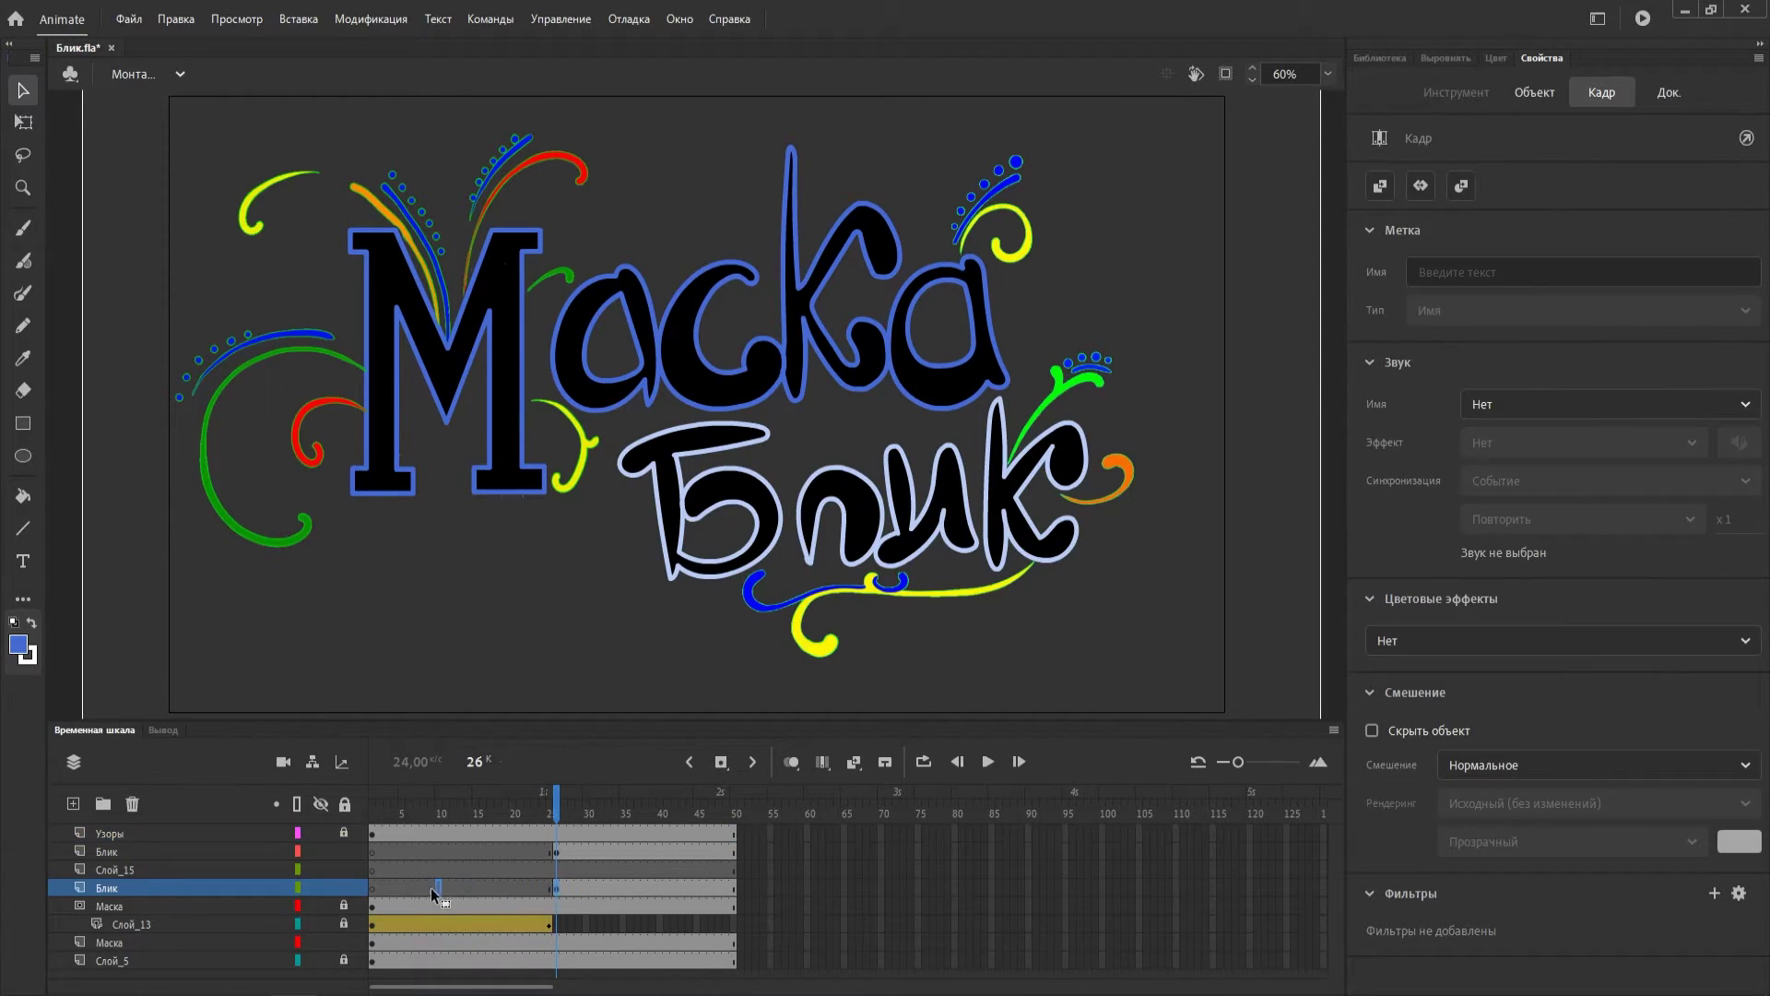
left_click(556, 851)
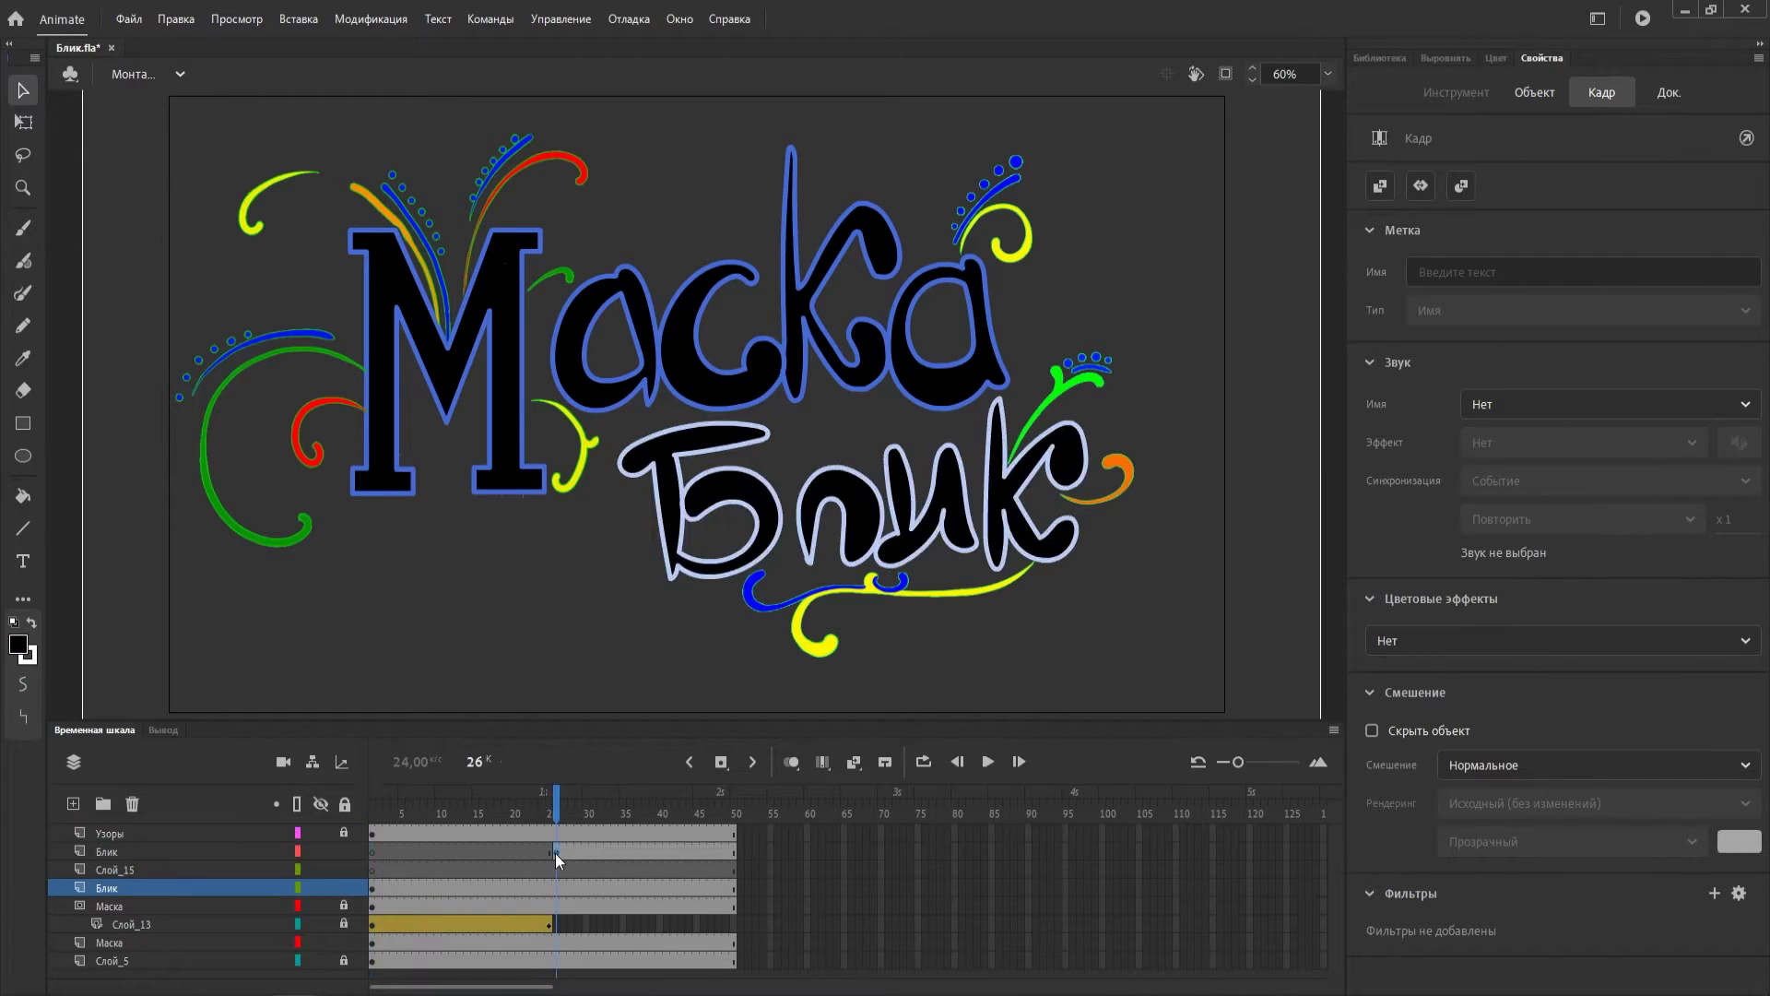
left_click_drag(555, 850, 556, 811)
left_click(395, 808)
left_click(567, 817)
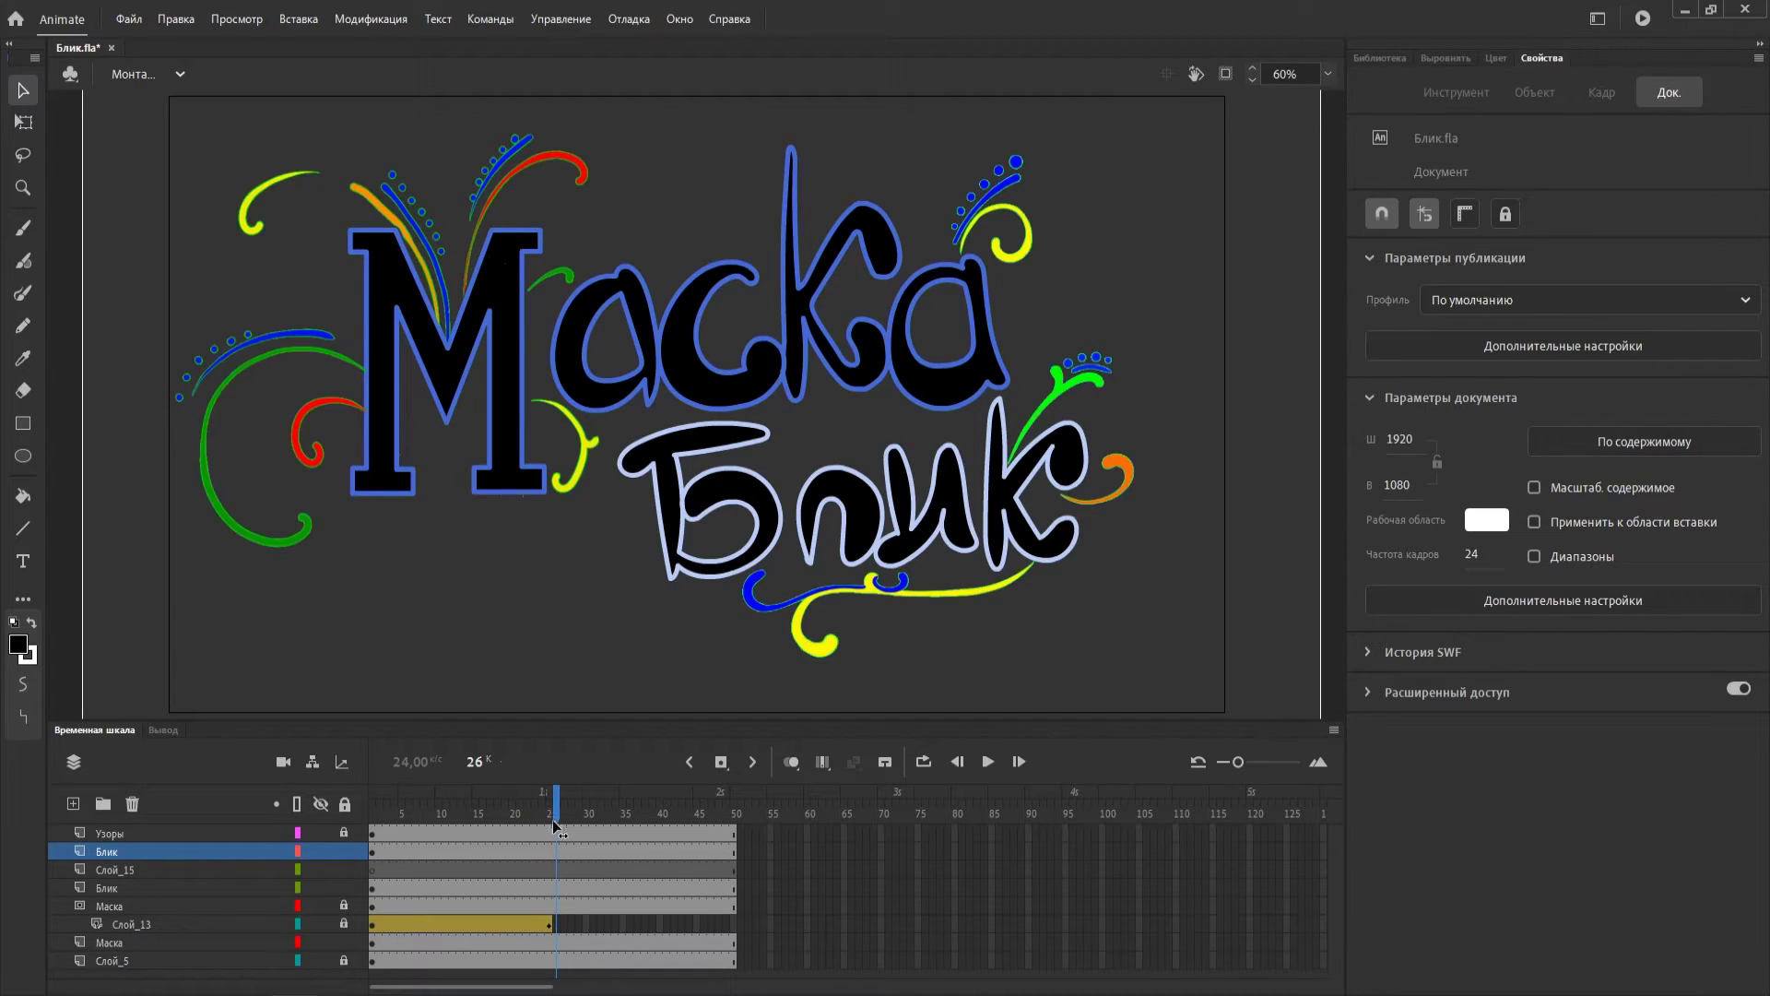
Try a slanted line before the word Блик on Слой_15, then raise the line's stroke size to 43.
left_click(555, 867)
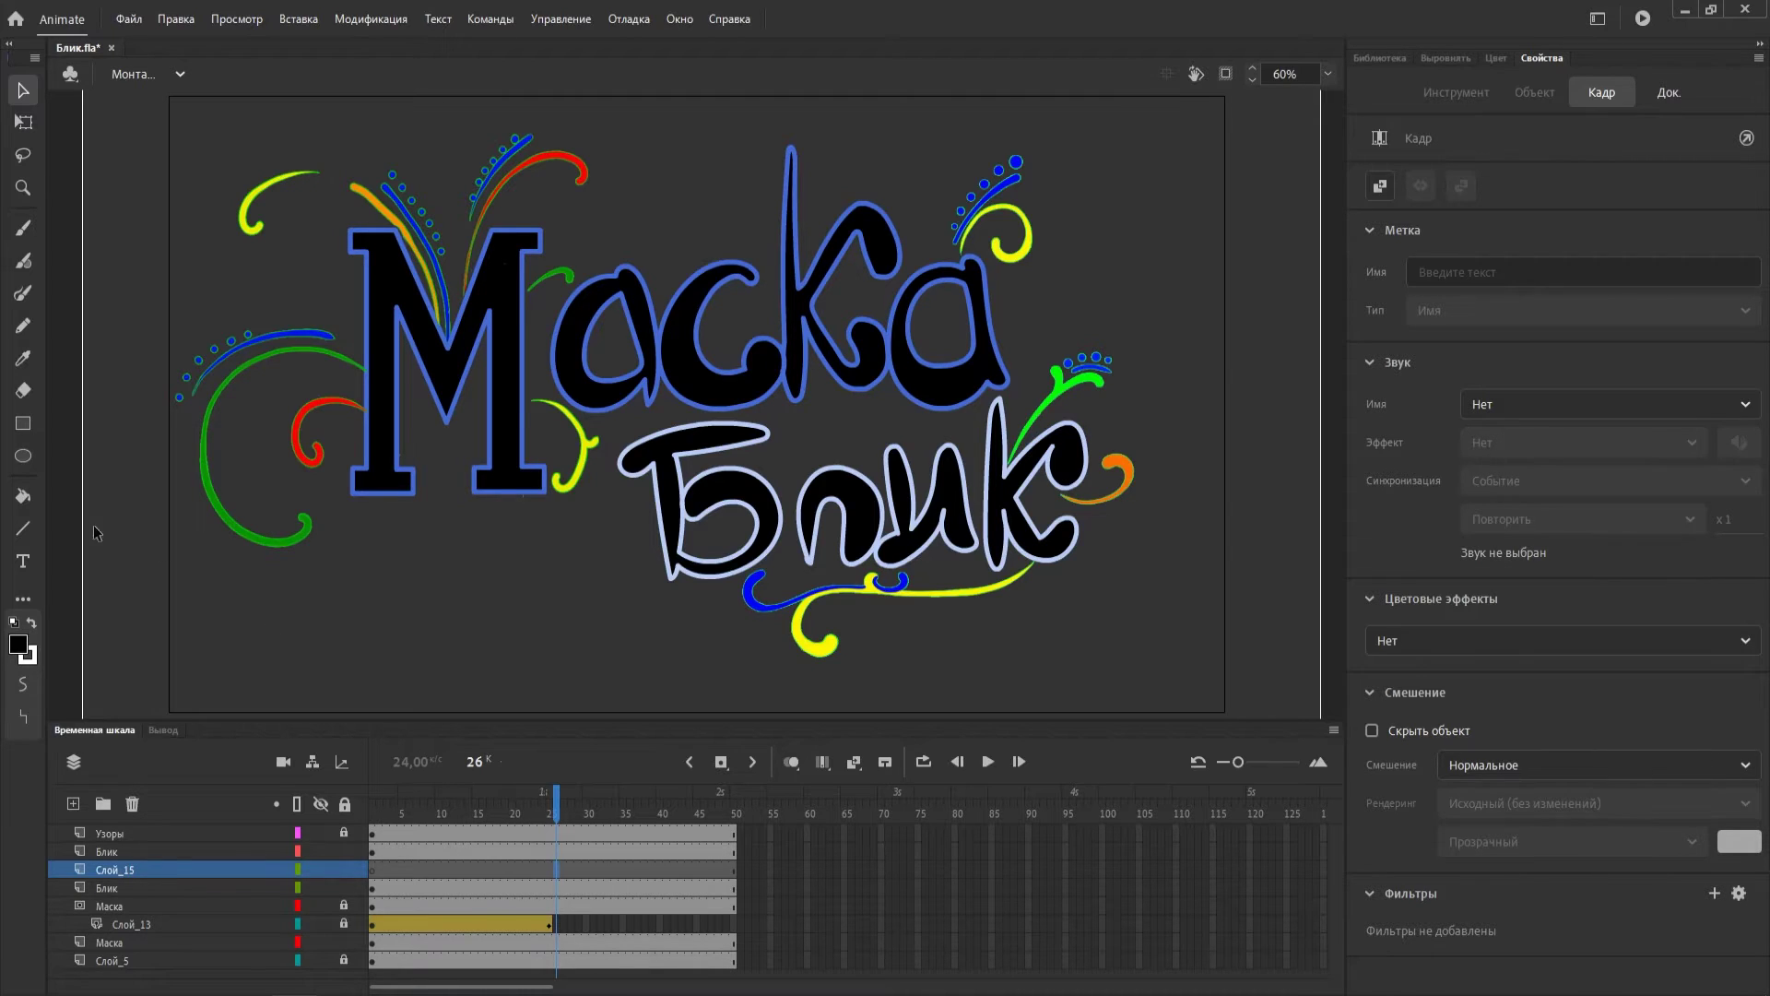
left_click(23, 528)
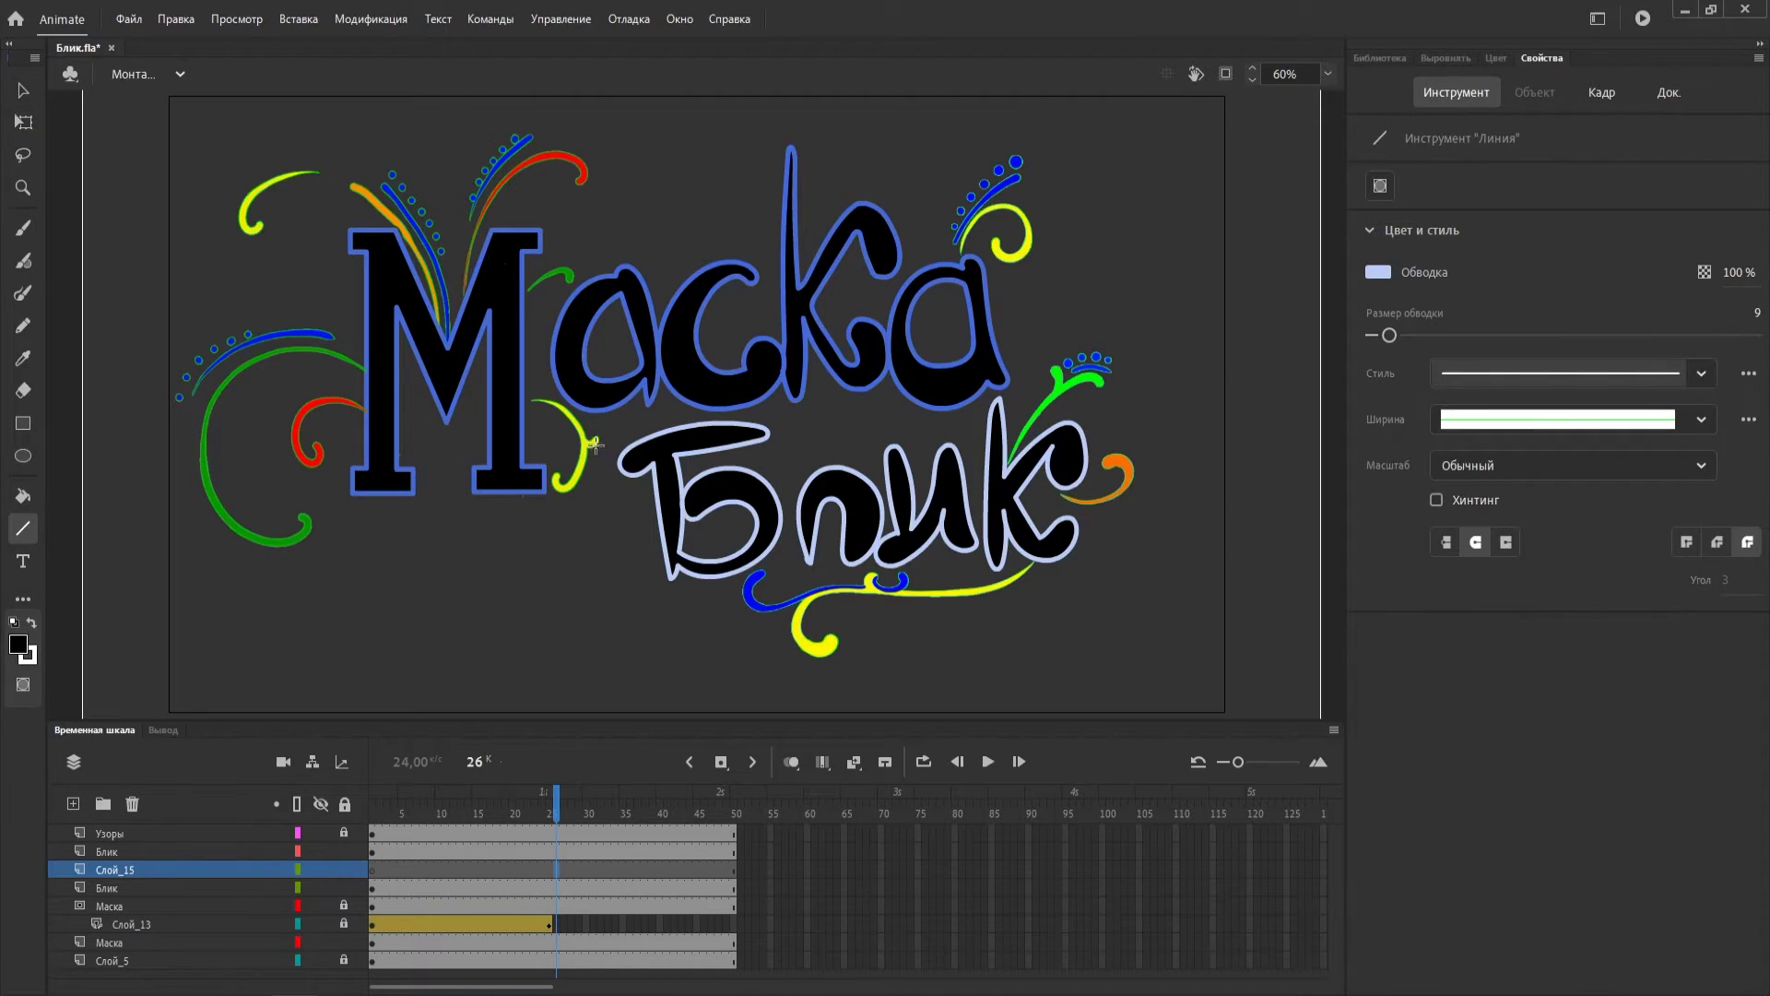
left_click_drag(617, 406, 591, 566)
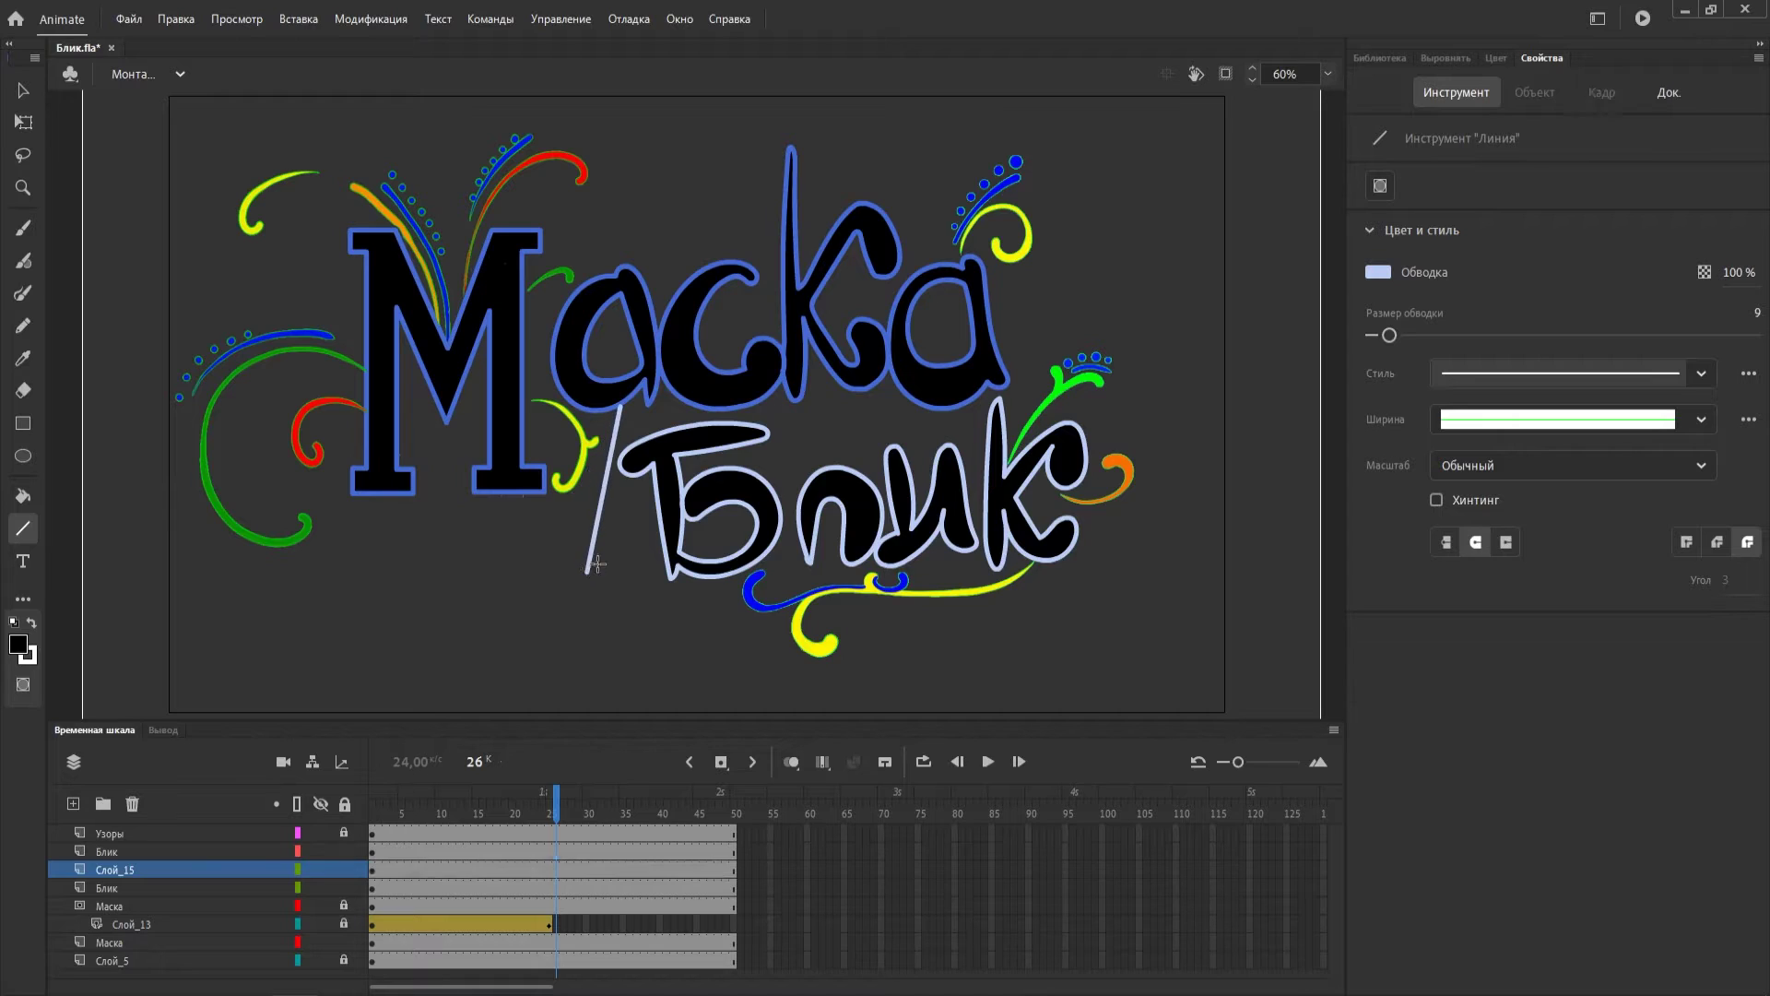
key("ctrl+z")
left_click_drag(1398, 336, 1456, 335)
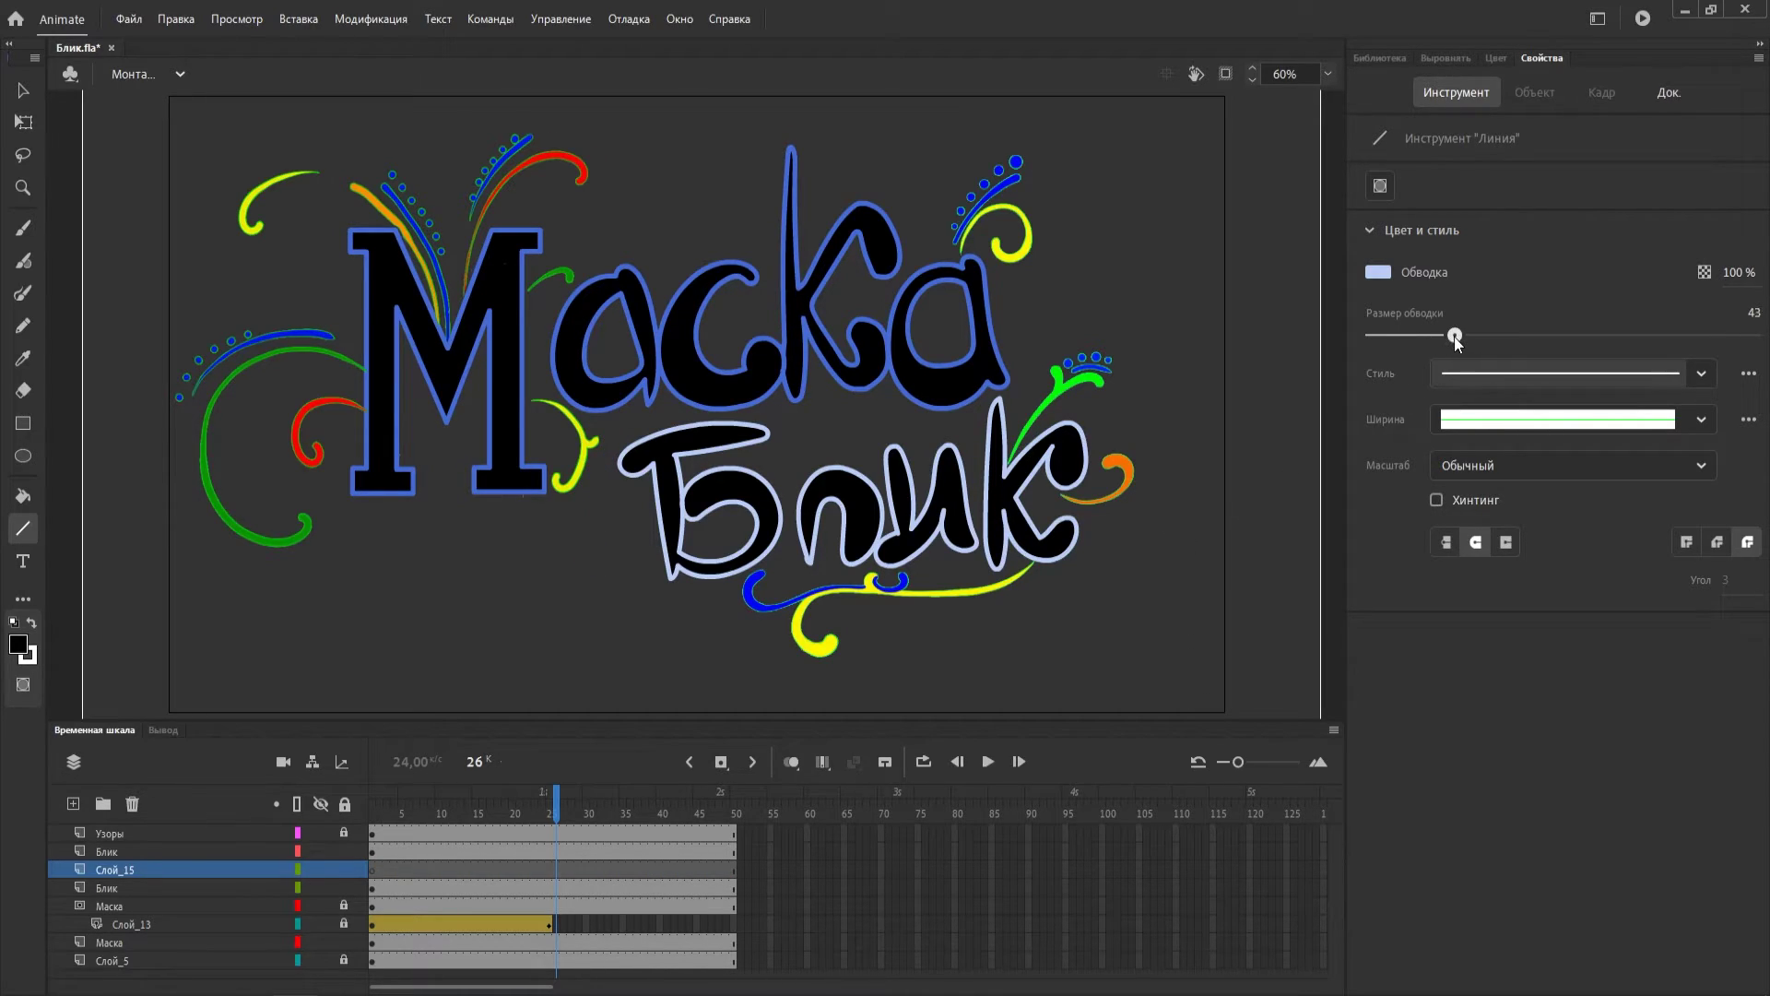
Draw a thick white slanted line with stroke size 61 just before the word Блик on Слой_15.
left_click_drag(620, 407, 583, 588)
key("ctrl+z")
left_click_drag(603, 408, 575, 560)
key("ctrl+z")
left_click(36, 660)
left_click(344, 805)
left_click_drag(587, 414, 531, 589)
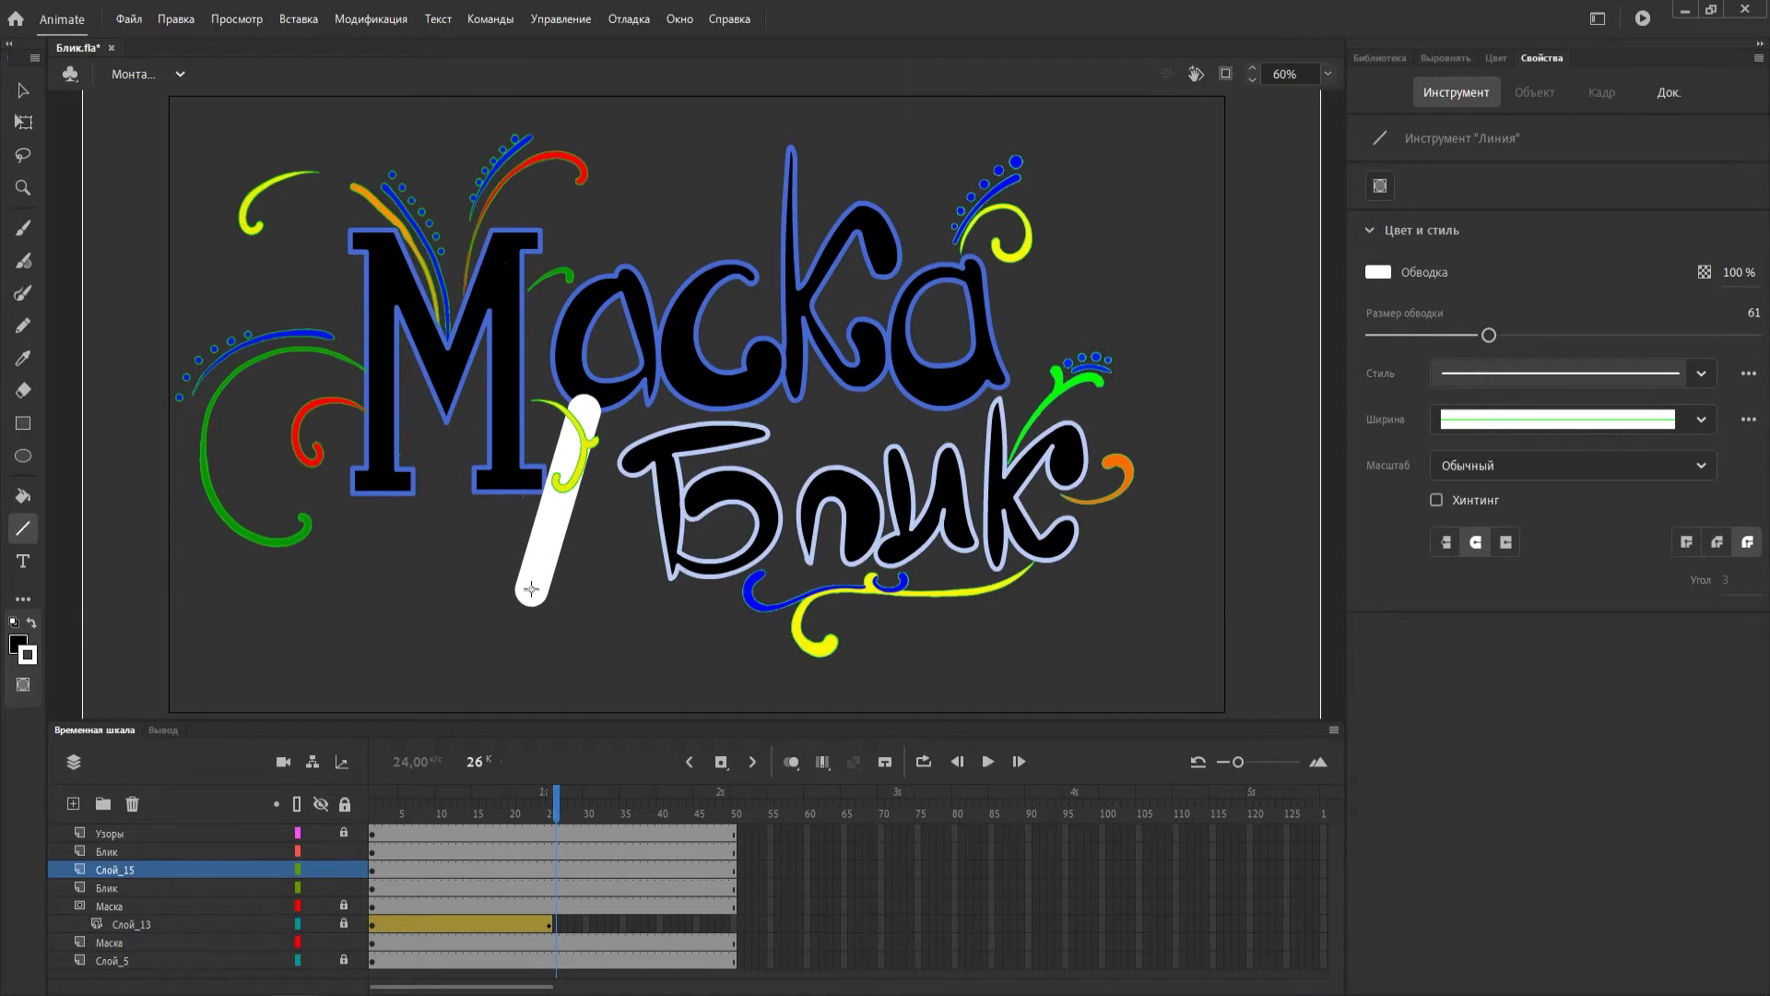
Draw a green slanted line along the outer side of the white one, away from Блик, and adjust its ends to align.
left_click(34, 658)
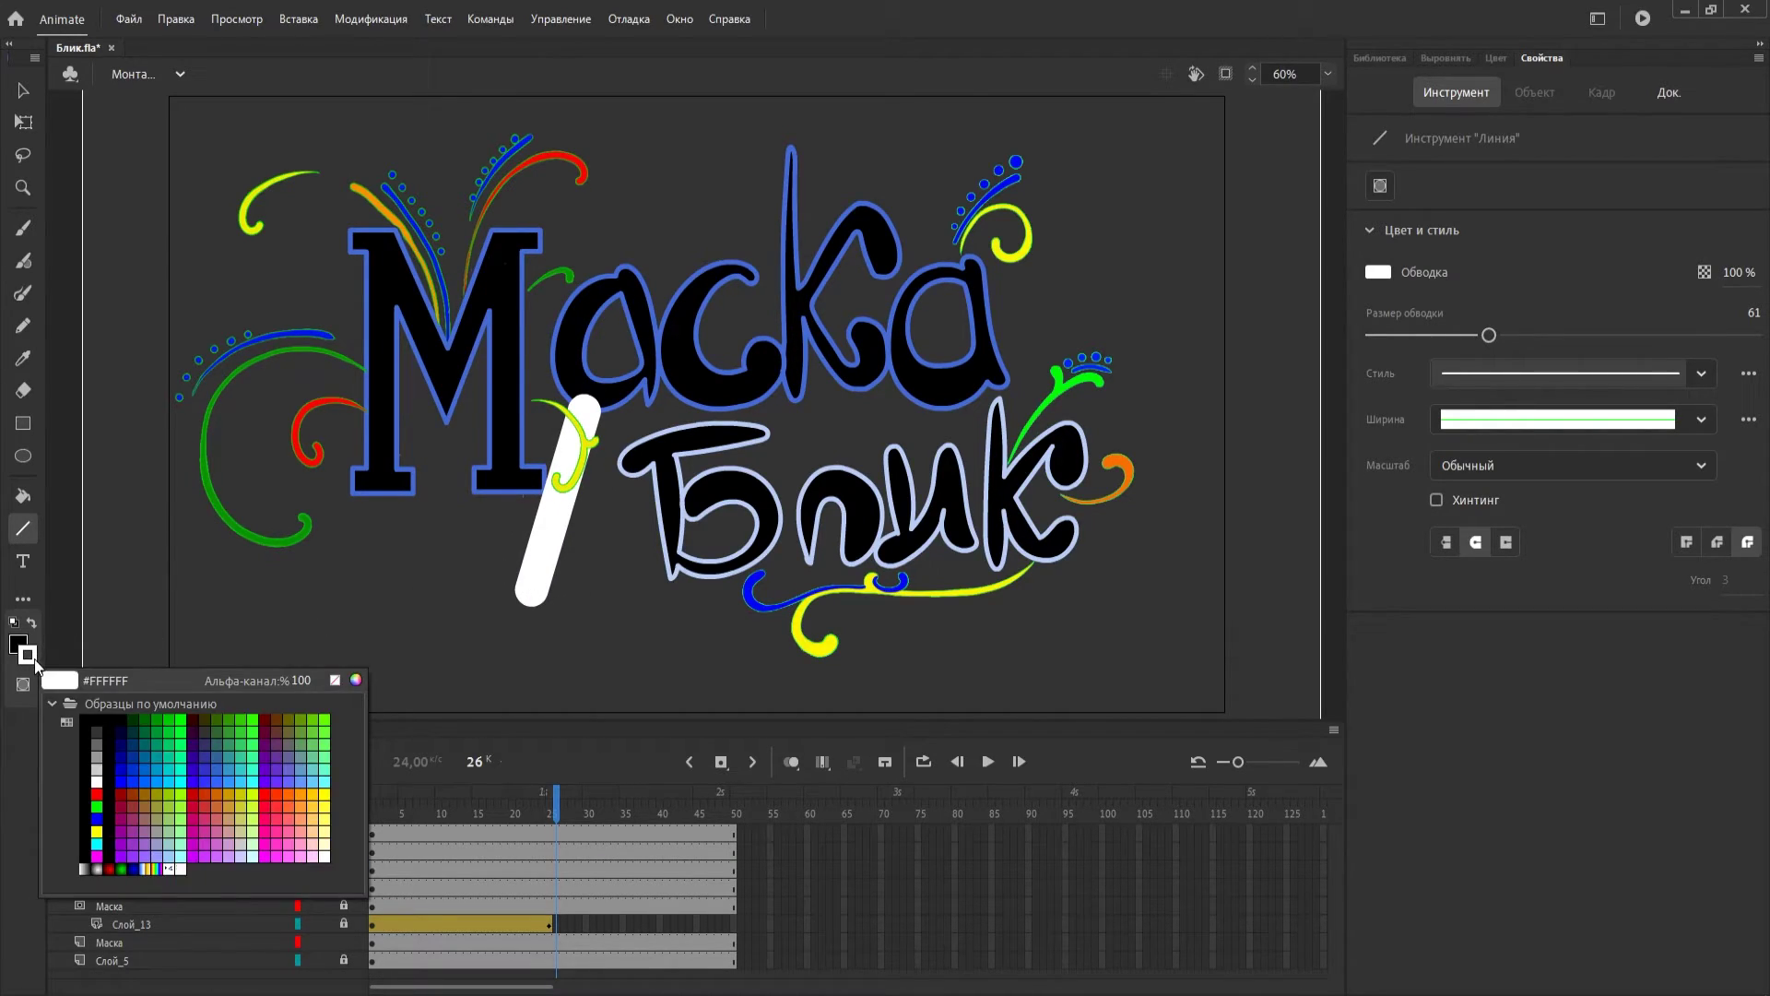
left_click(160, 715)
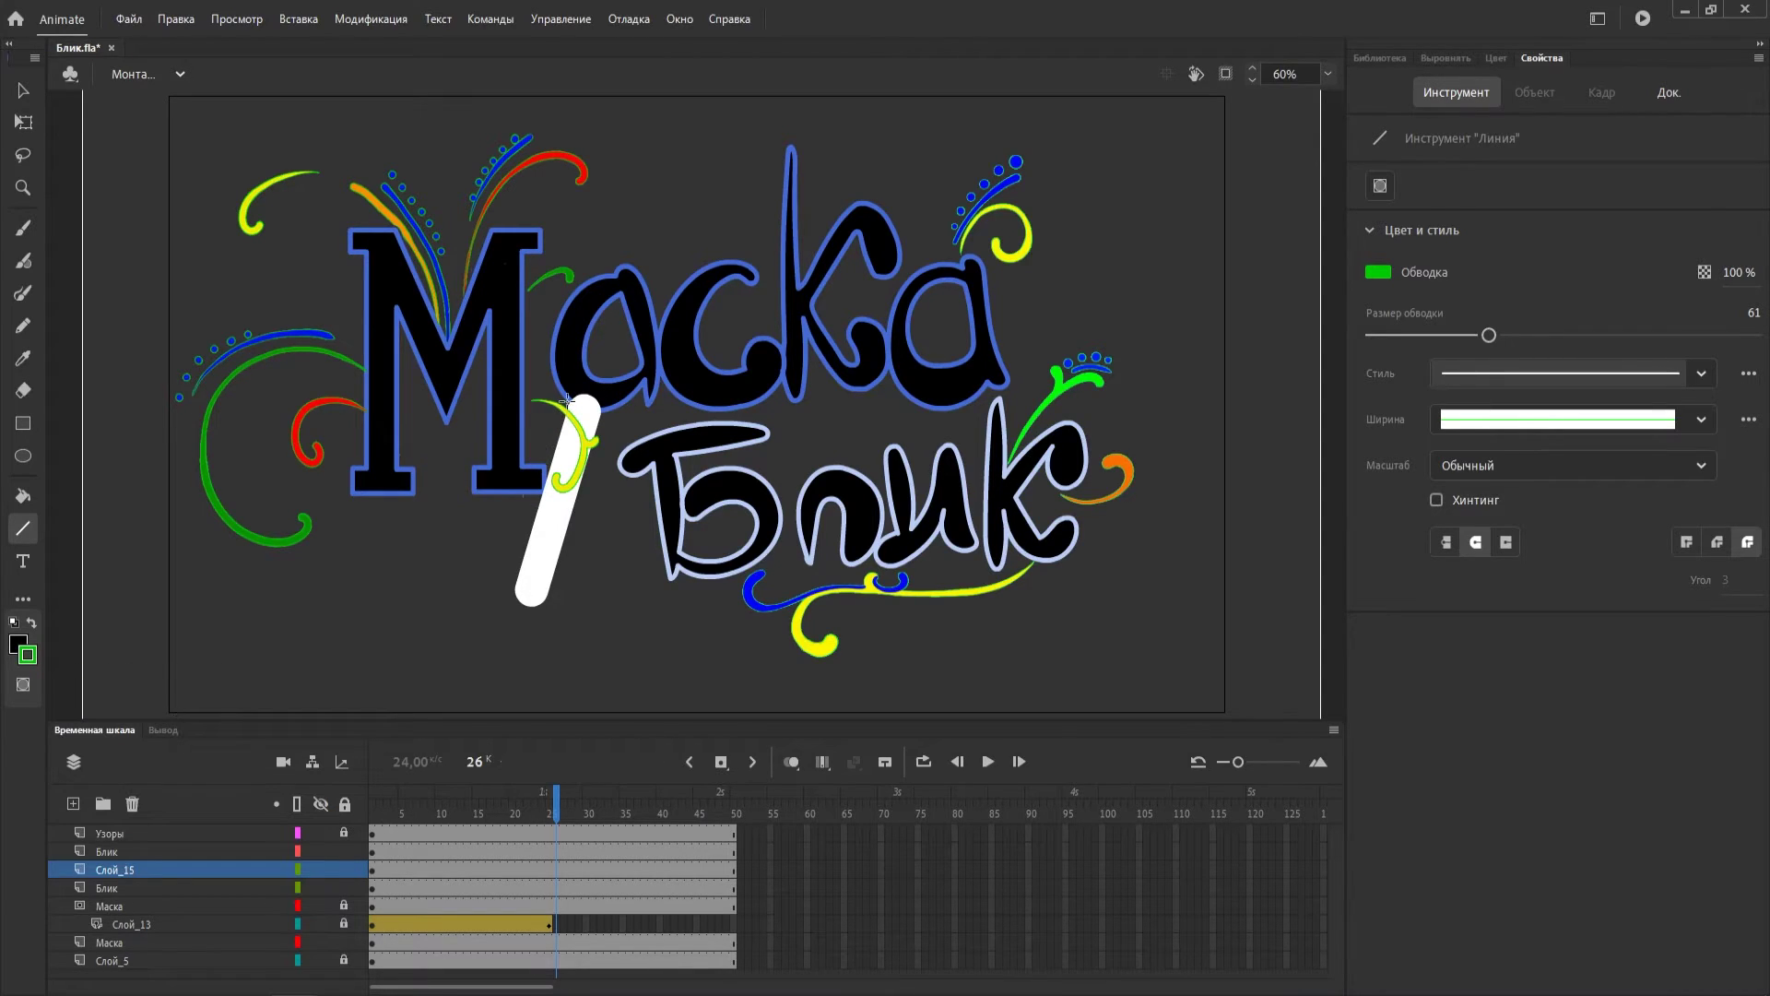
left_click_drag(564, 397, 501, 590)
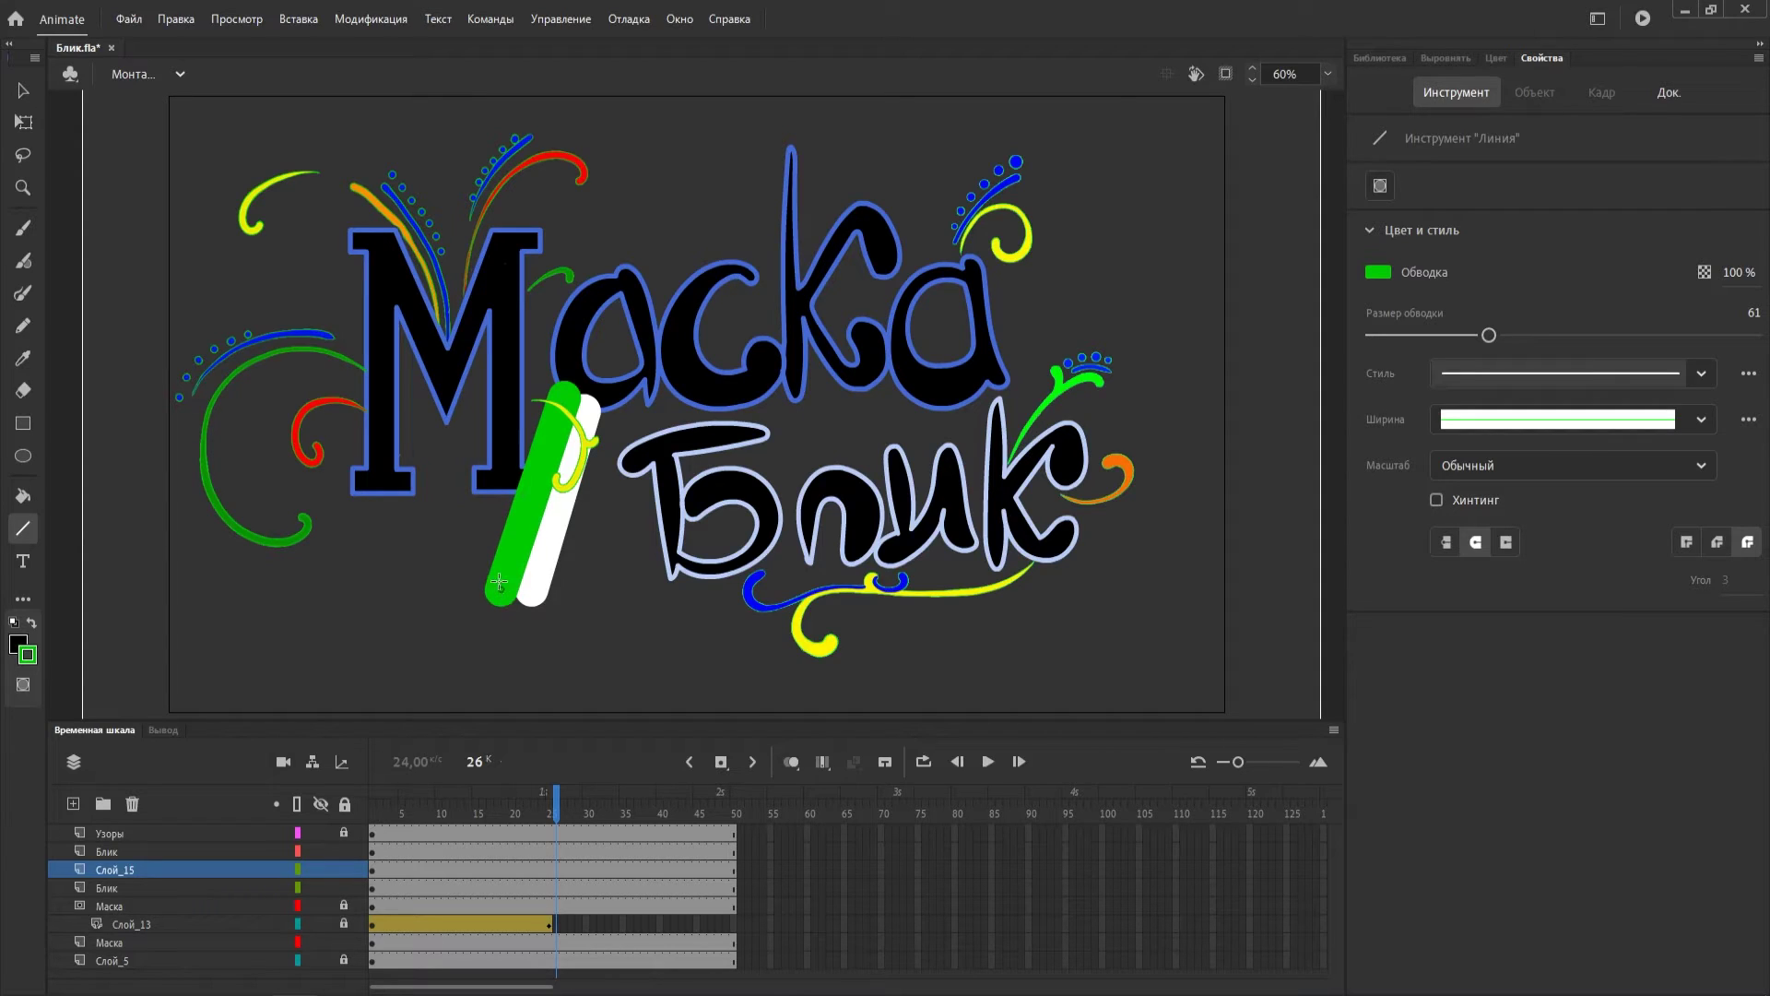
left_click(22, 90)
left_click_drag(566, 394, 551, 401)
left_click_drag(499, 598, 494, 597)
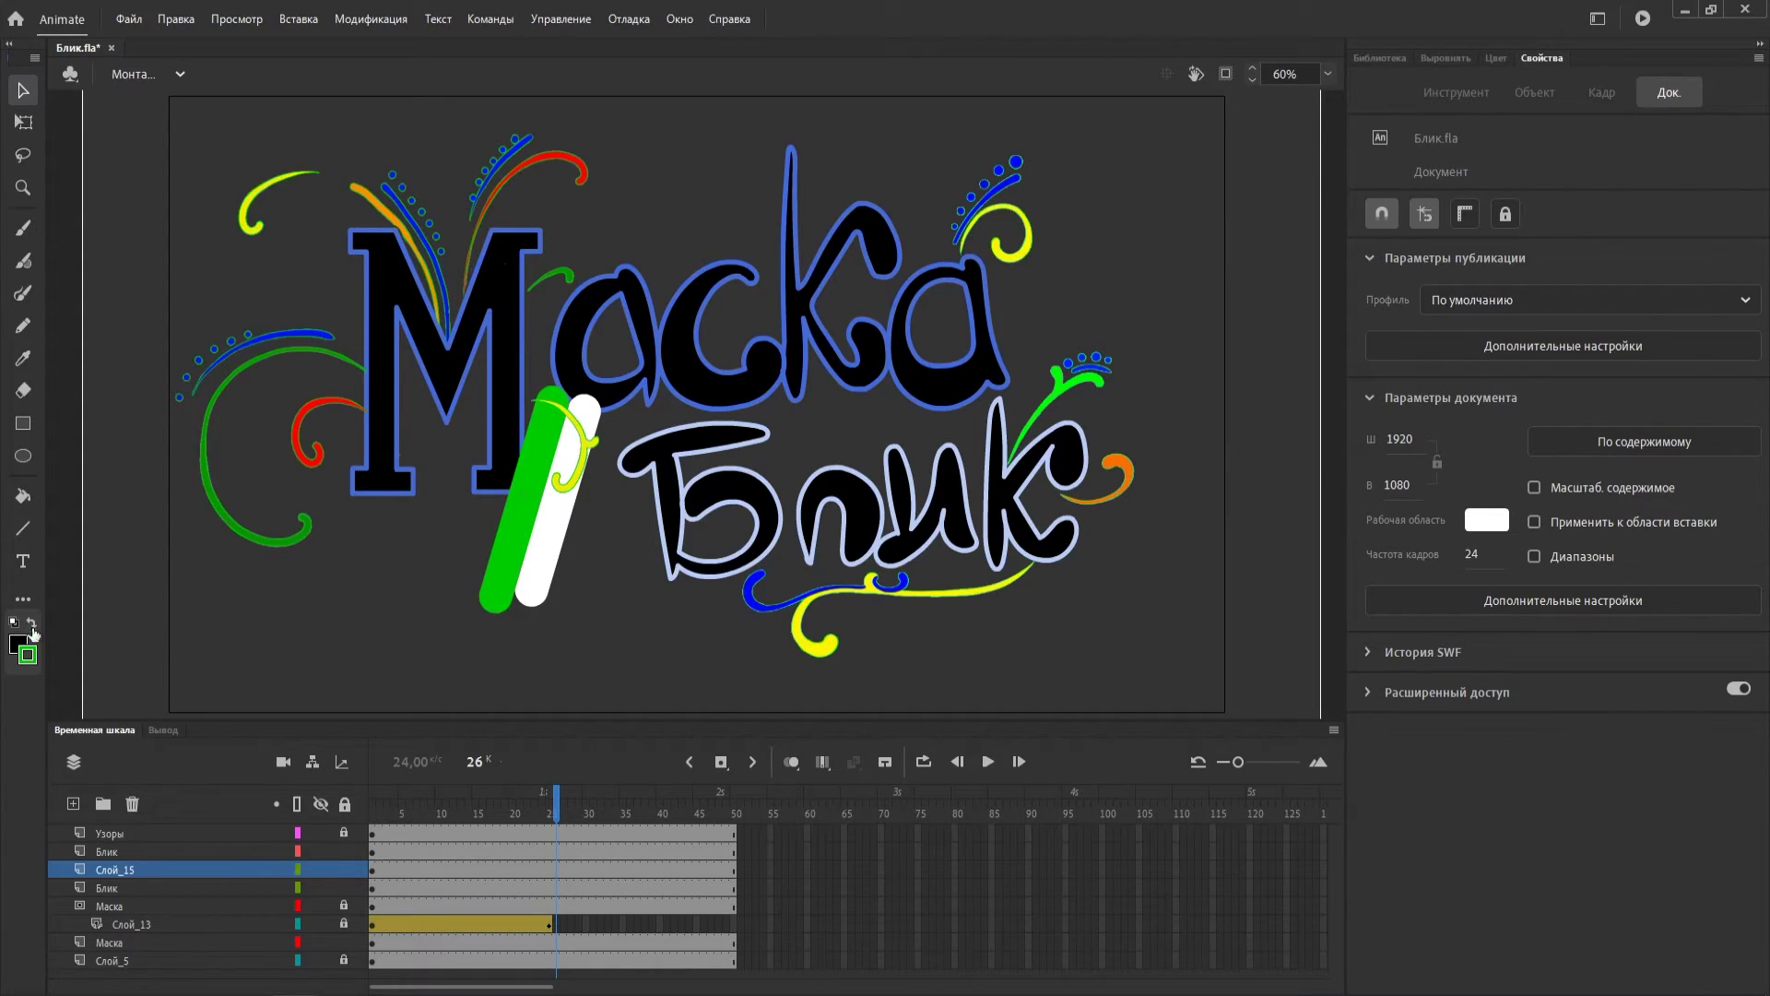
Draw a red slanted line parallel to the white one, between it and the word Блик.
left_click(36, 657)
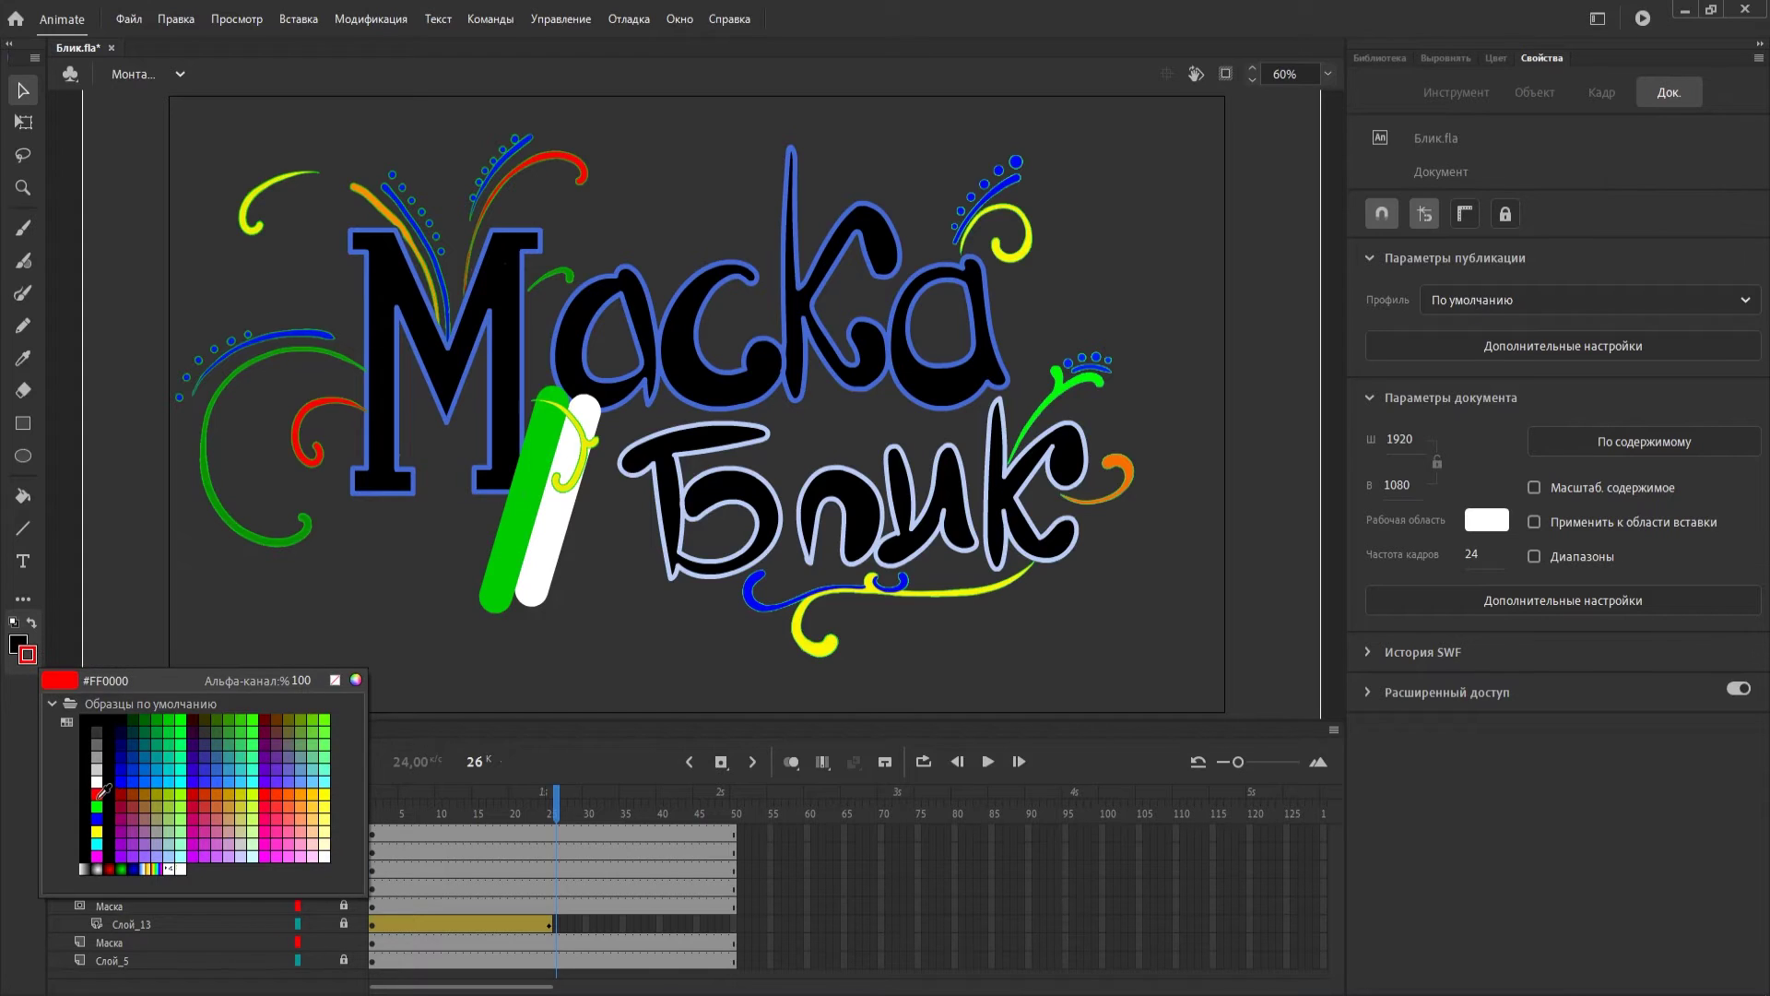
left_click(212, 786)
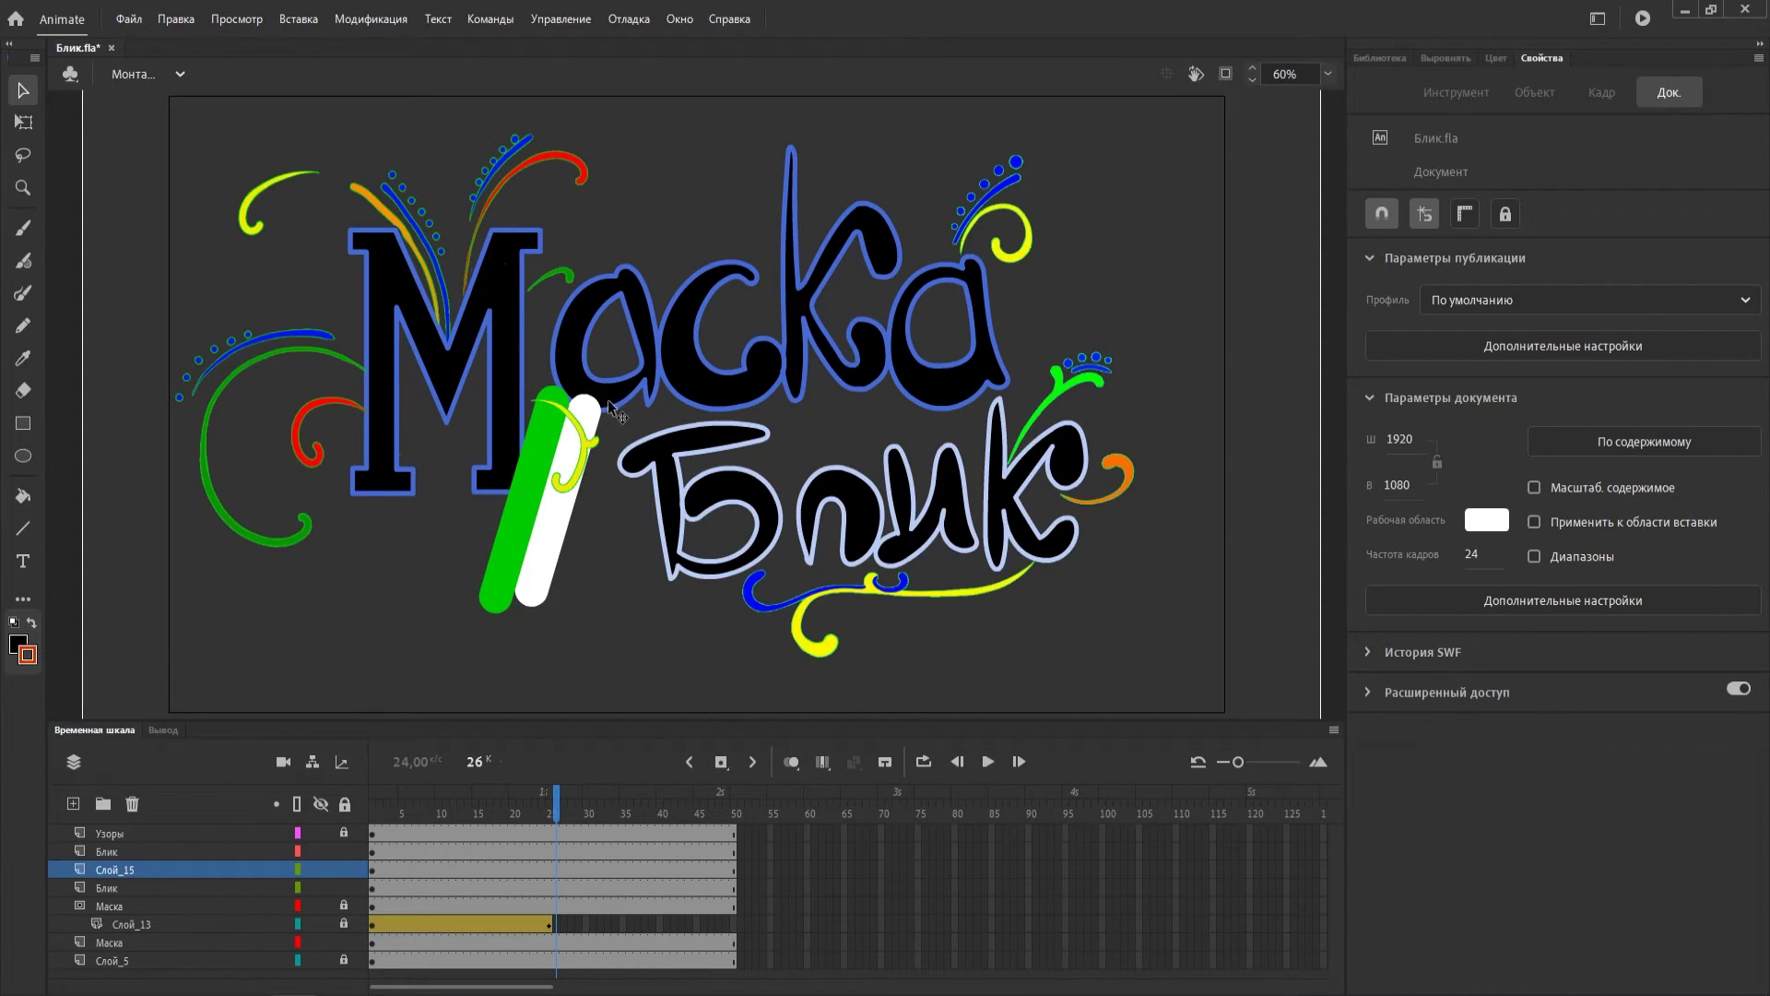
left_click(23, 528)
left_click_drag(617, 403, 564, 599)
left_click(28, 87)
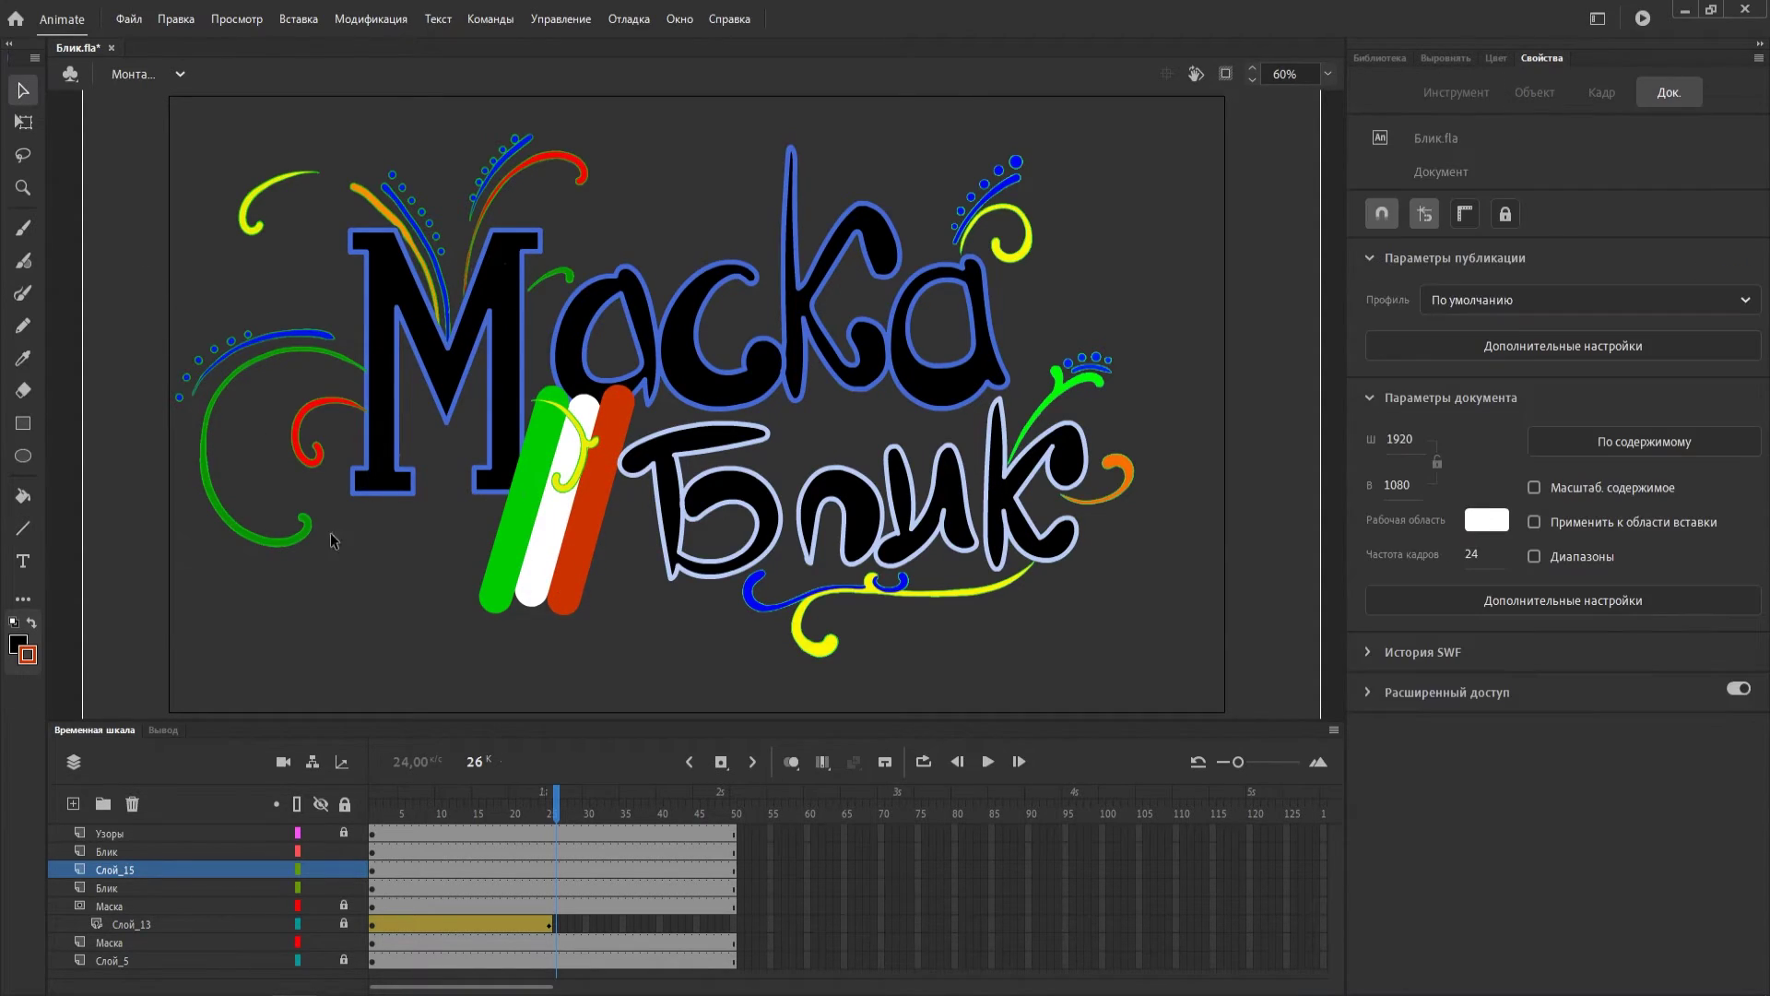
Move the stripes' keyframe on Слой_15 to frame 26 and create a motion tween, accepting conversion to a symbol.
left_click(373, 870)
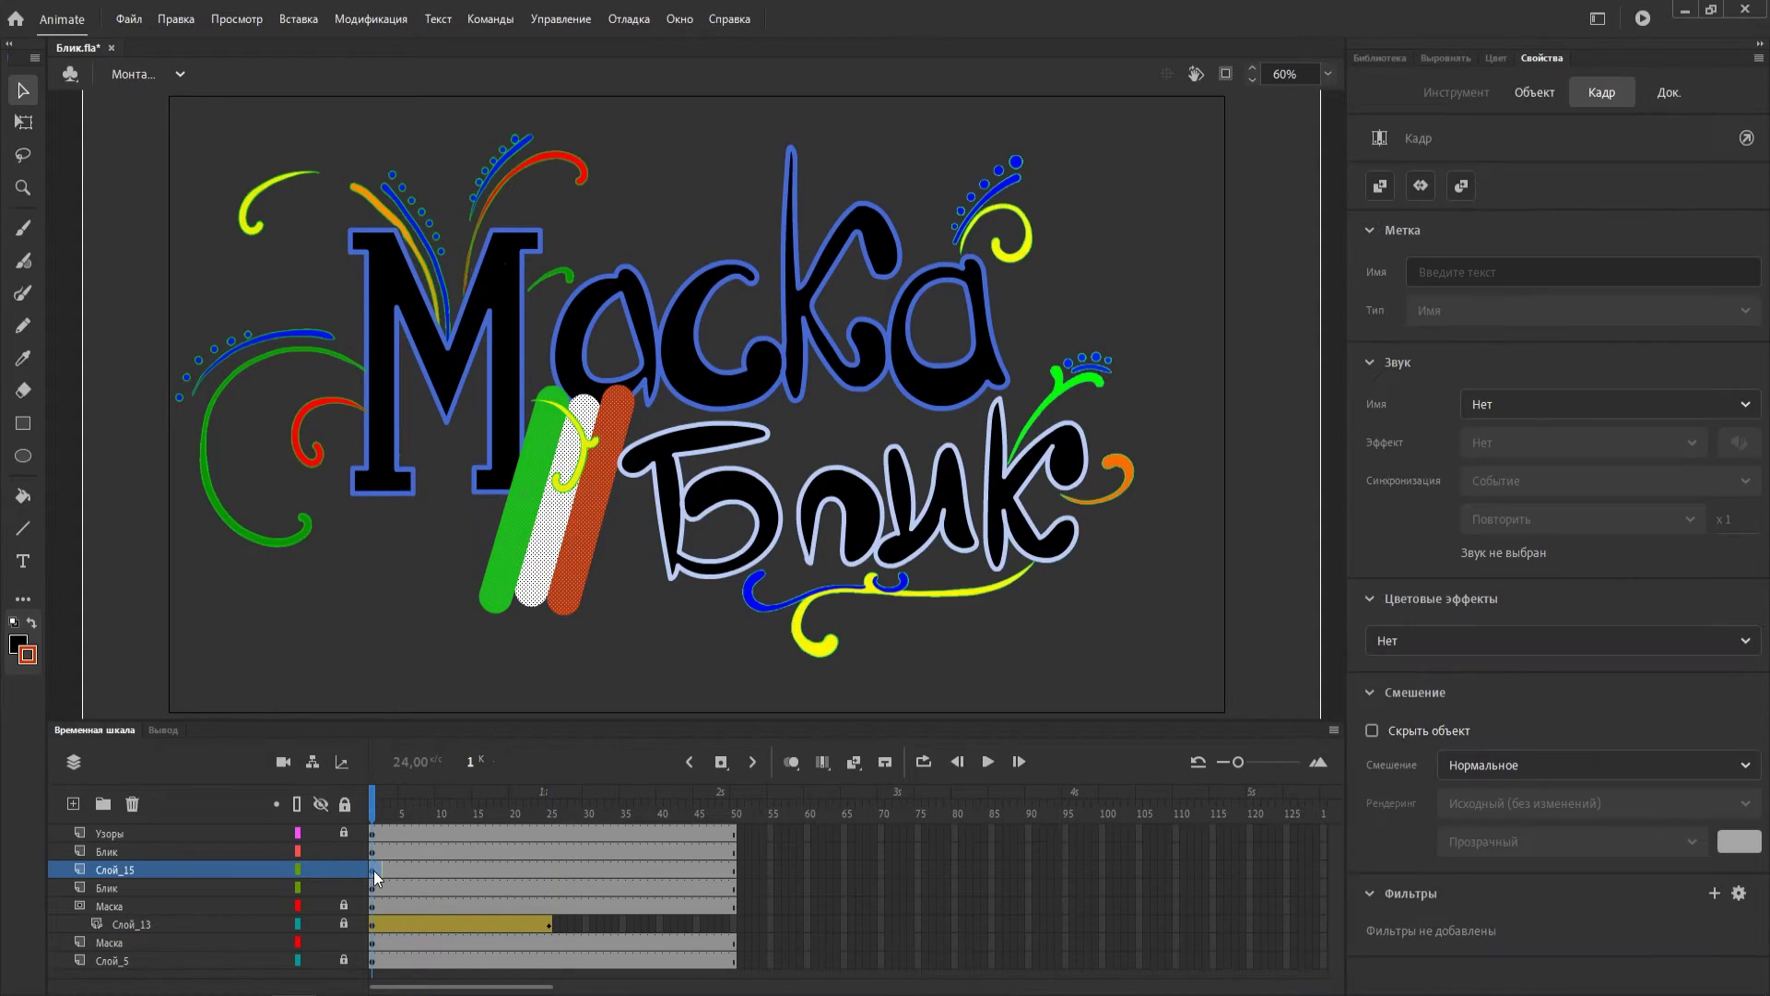
left_click_drag(372, 866, 558, 872)
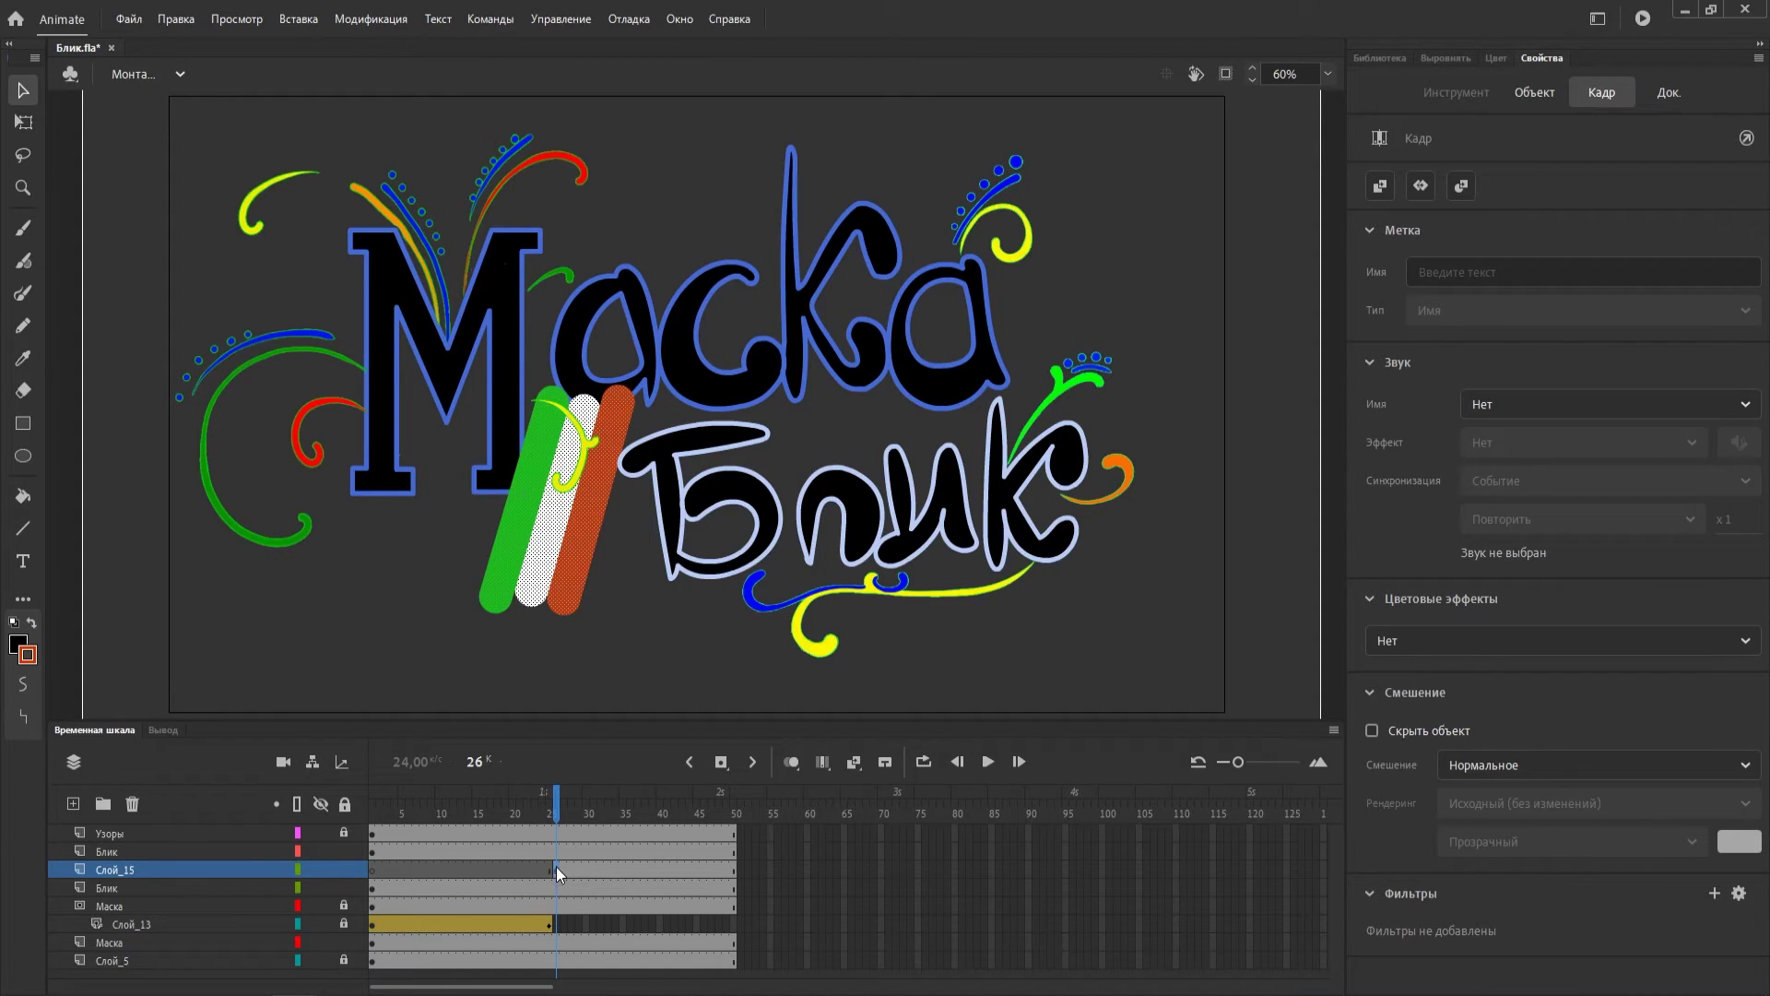
right_click(556, 868)
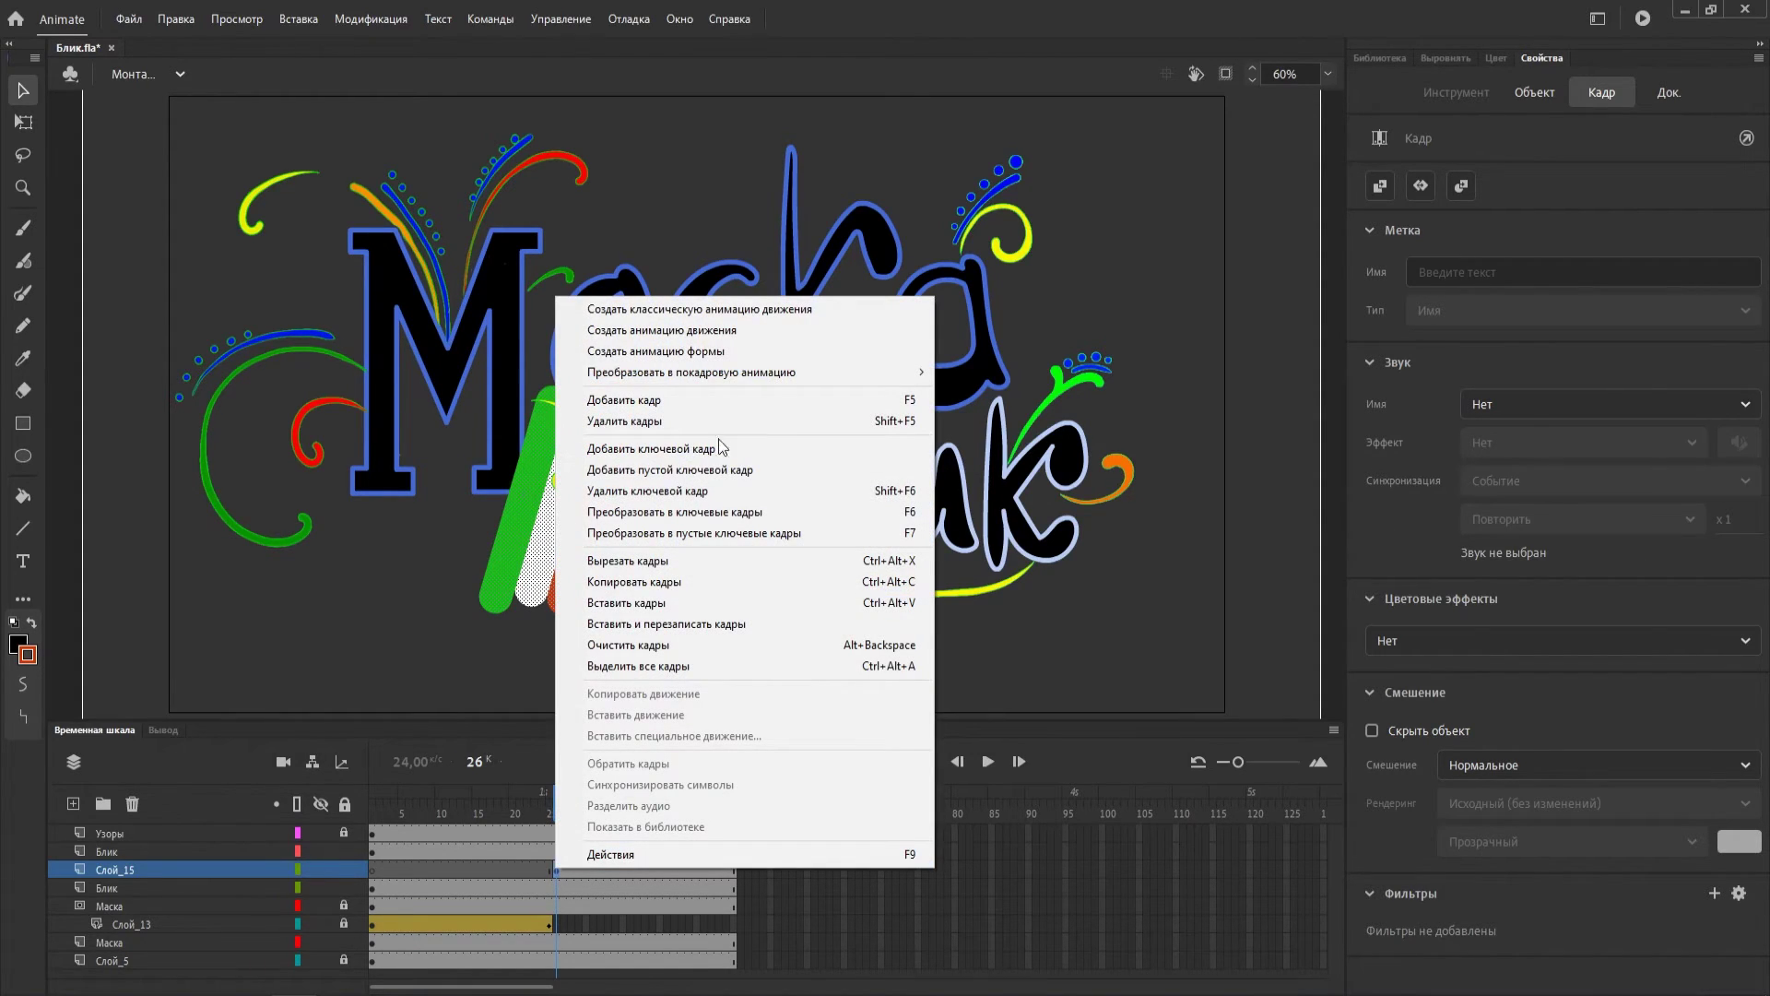
left_click(728, 327)
key("Return")
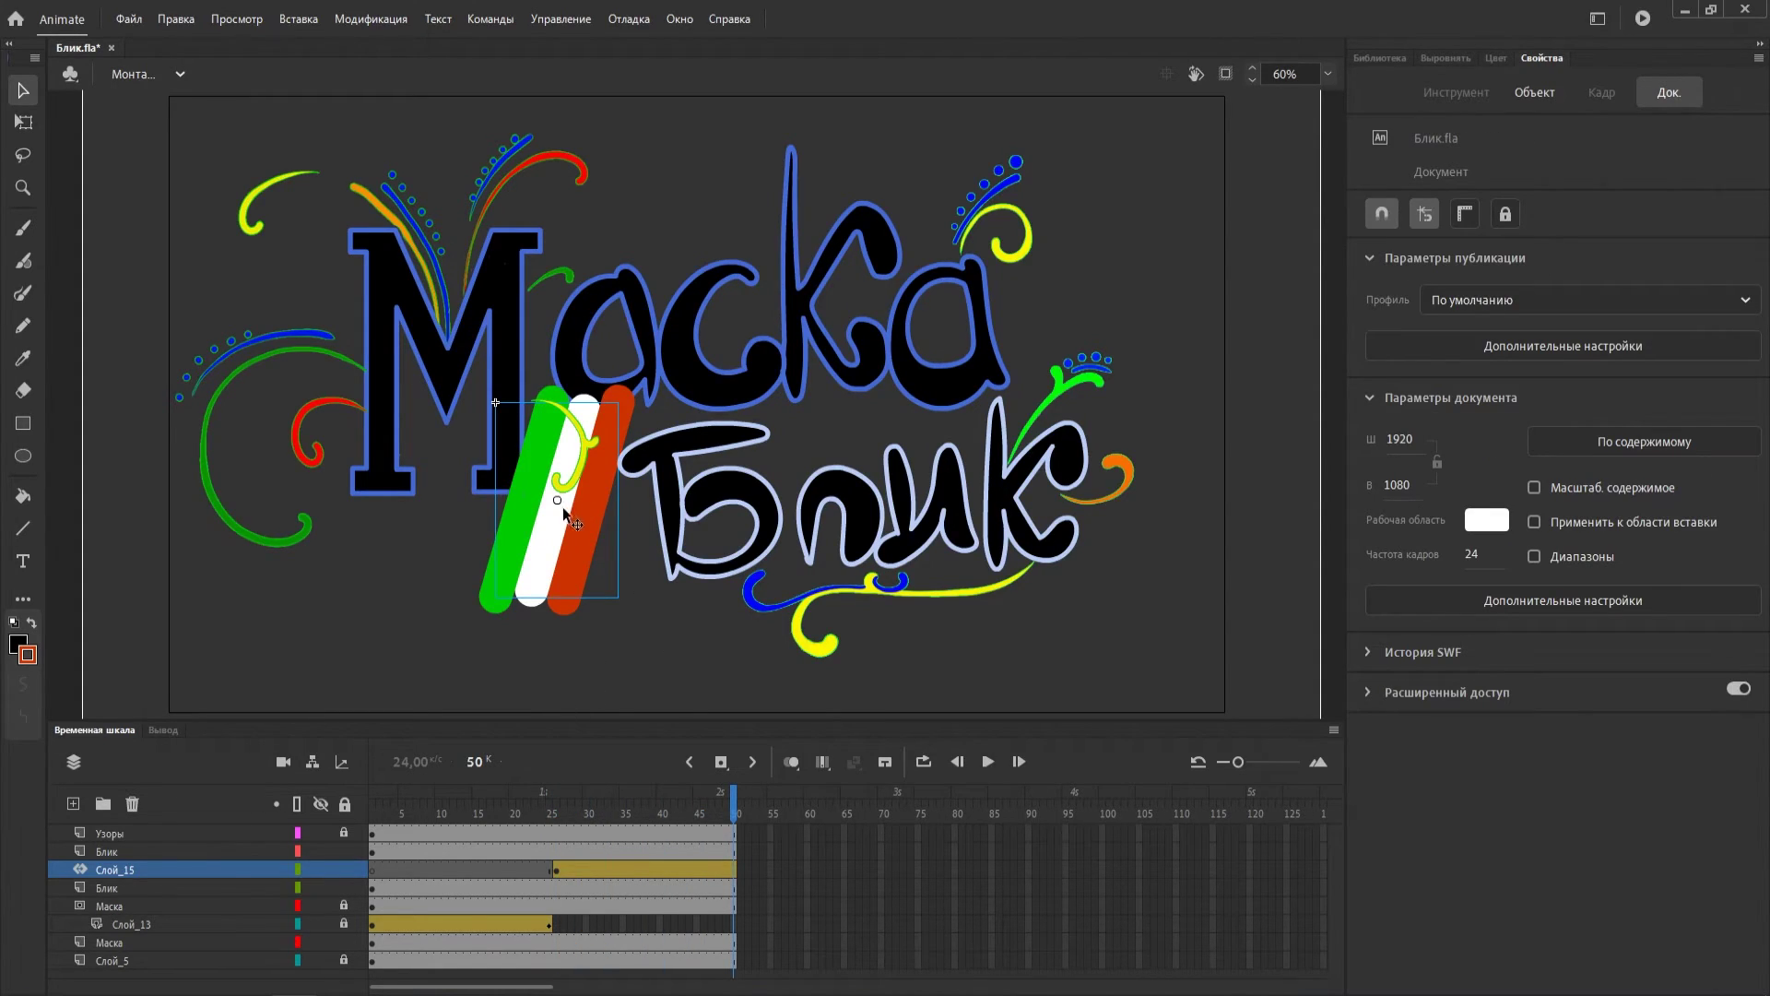
At frame 50, move the stripes past the end of the word Блик and scrub back to frame 26.
left_click_drag(564, 535, 1158, 509)
left_click_drag(723, 811, 563, 811)
left_click(222, 846)
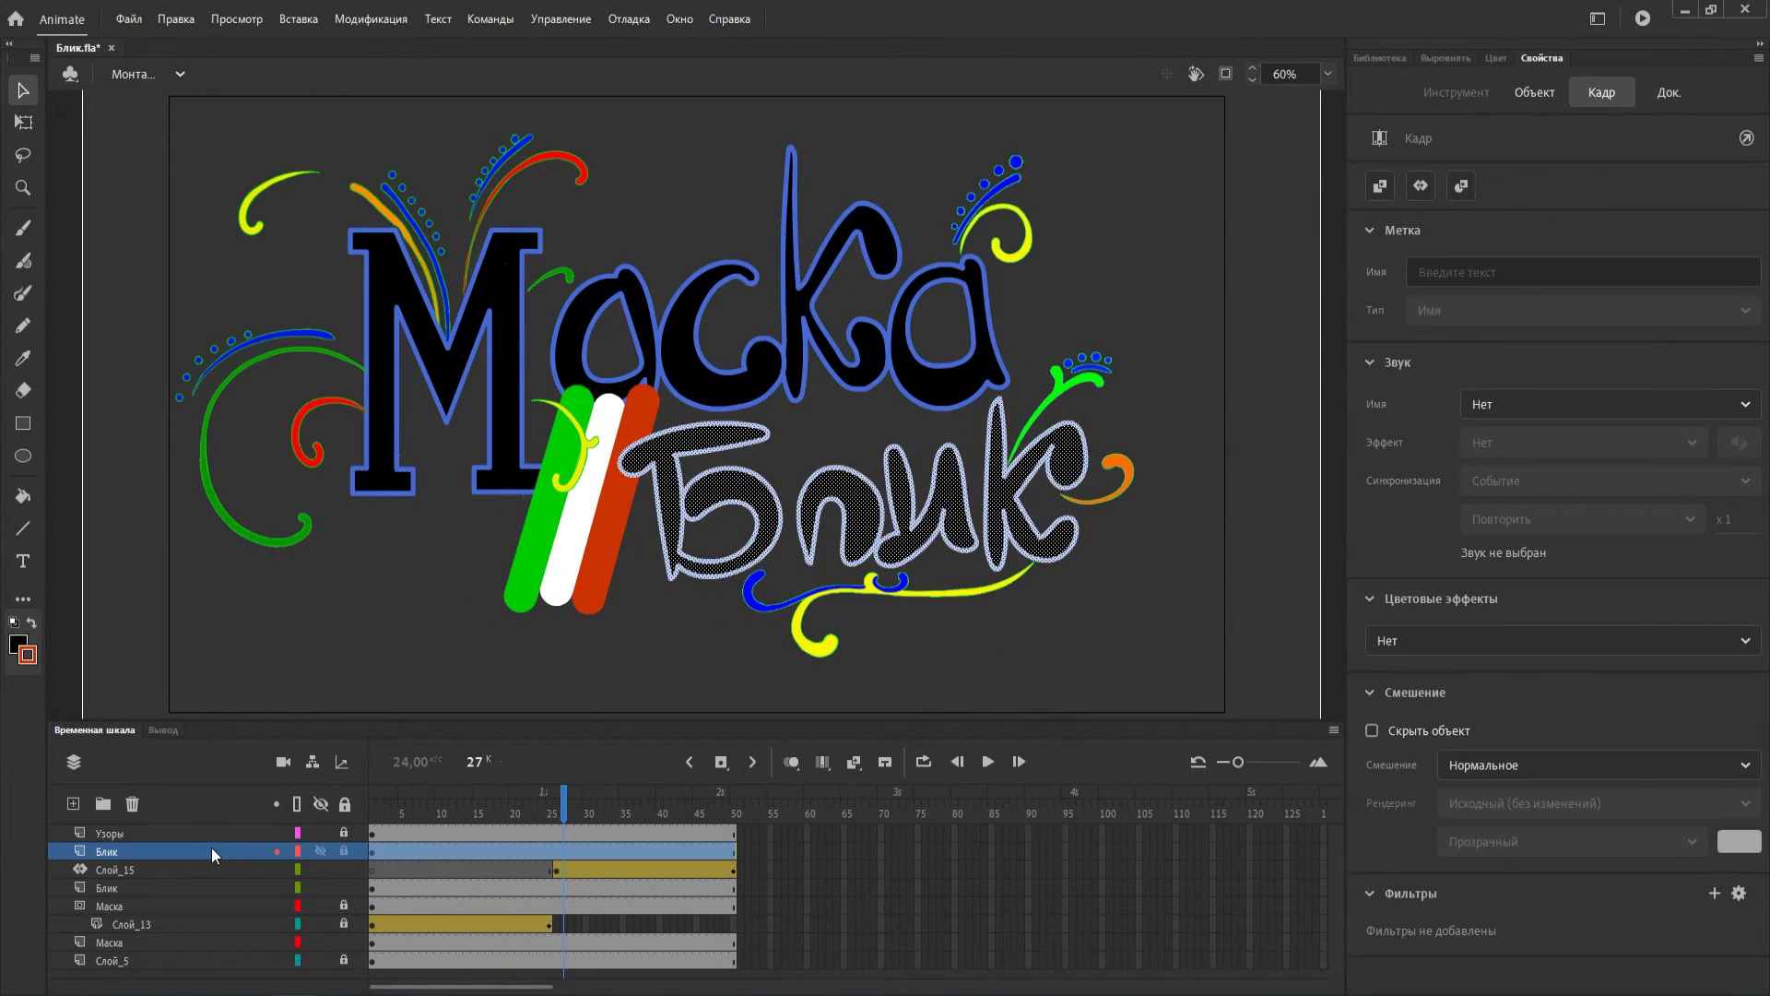
left_click_drag(566, 813, 557, 813)
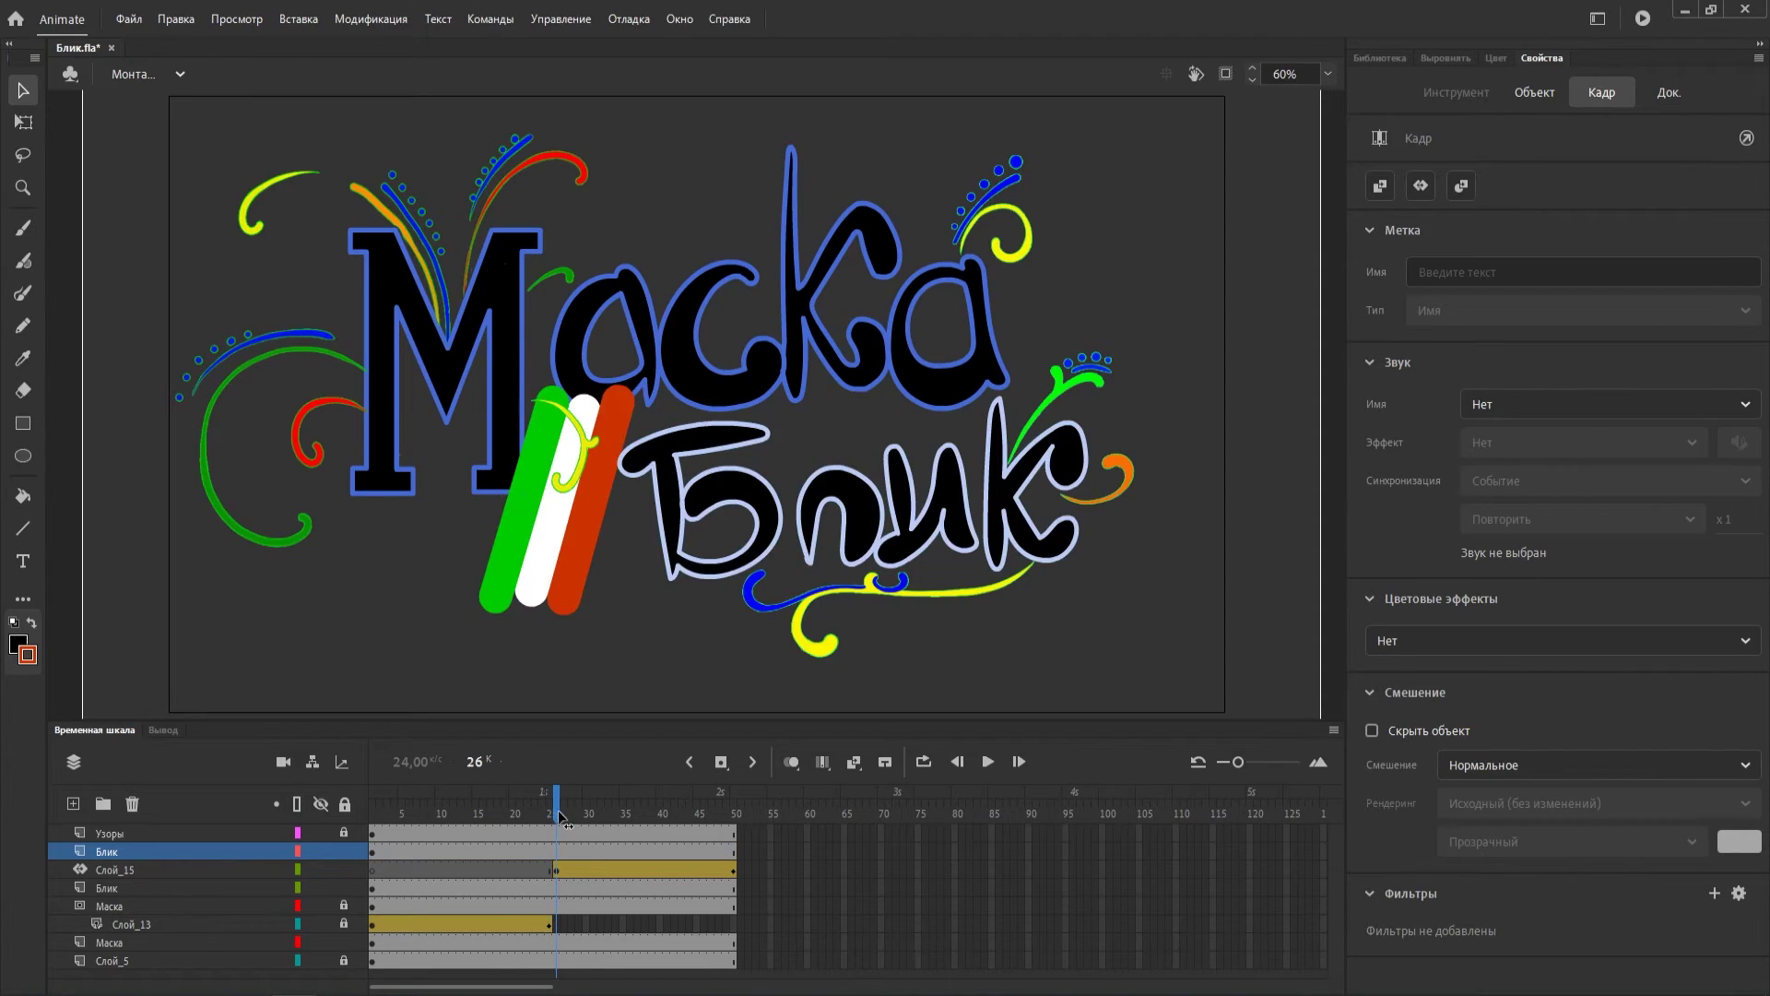
Turn the upper Блик layer into a mask for Слой_15 and scrub to frame 32 to check it.
right_click(153, 850)
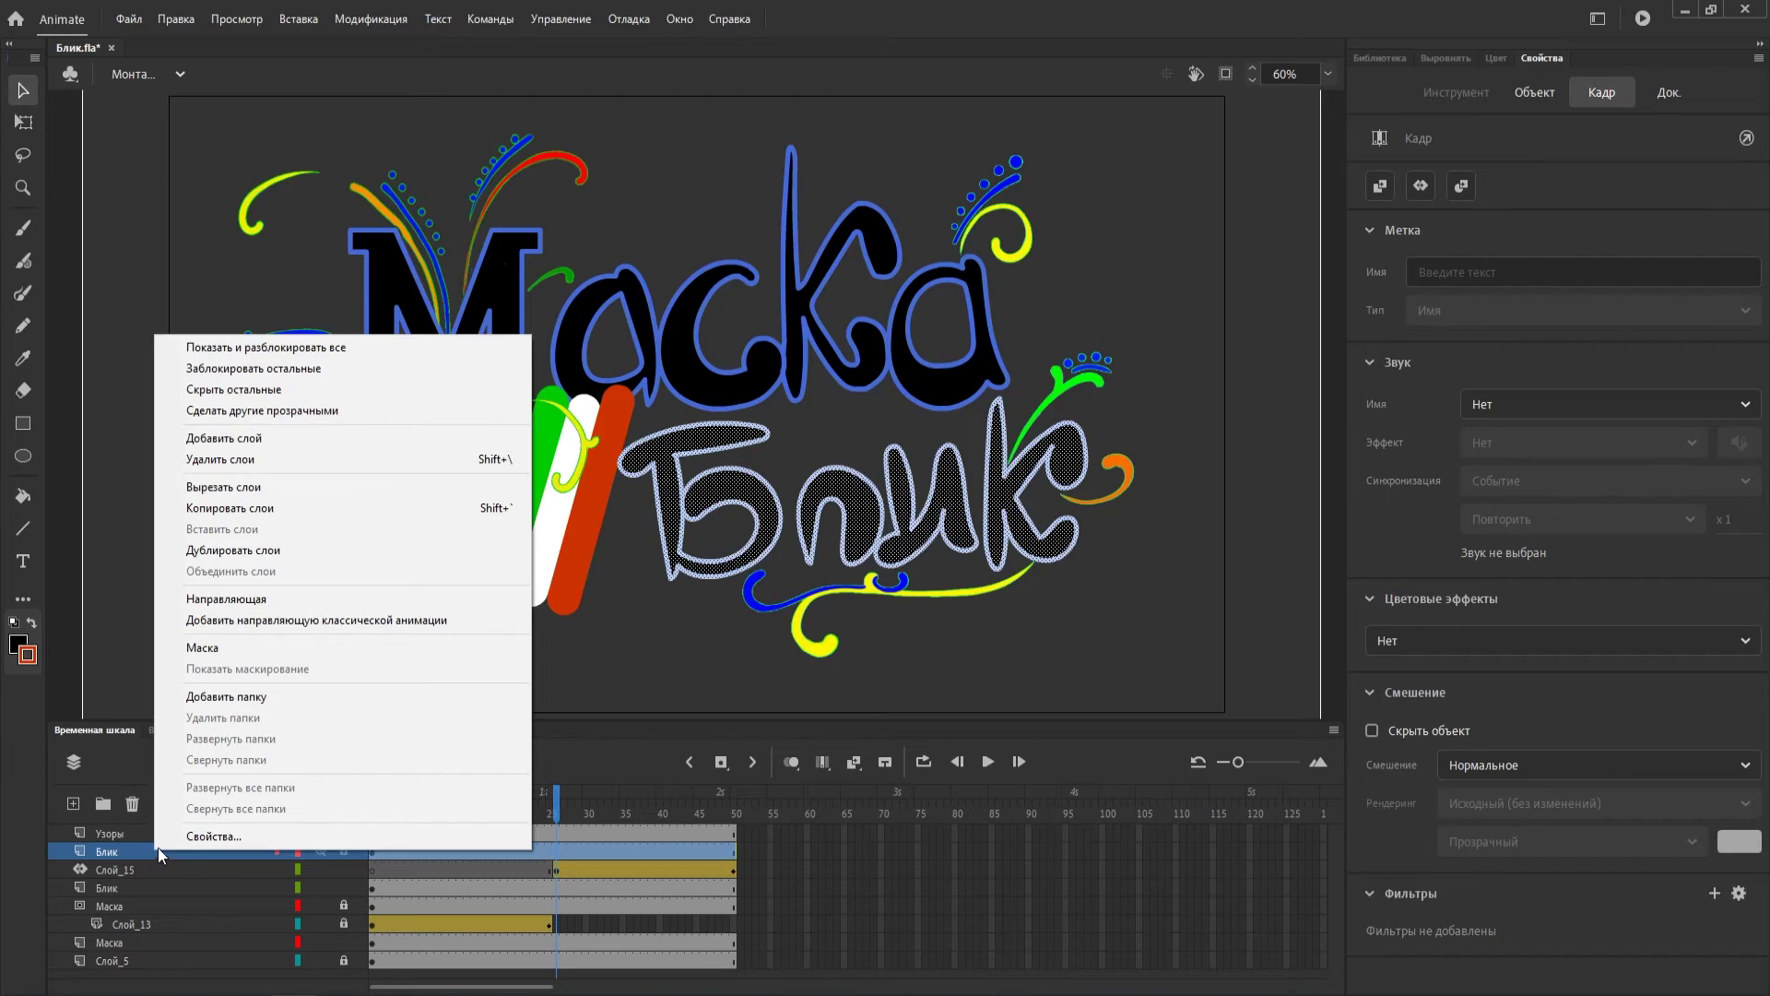
left_click(225, 645)
left_click_drag(557, 804, 599, 808)
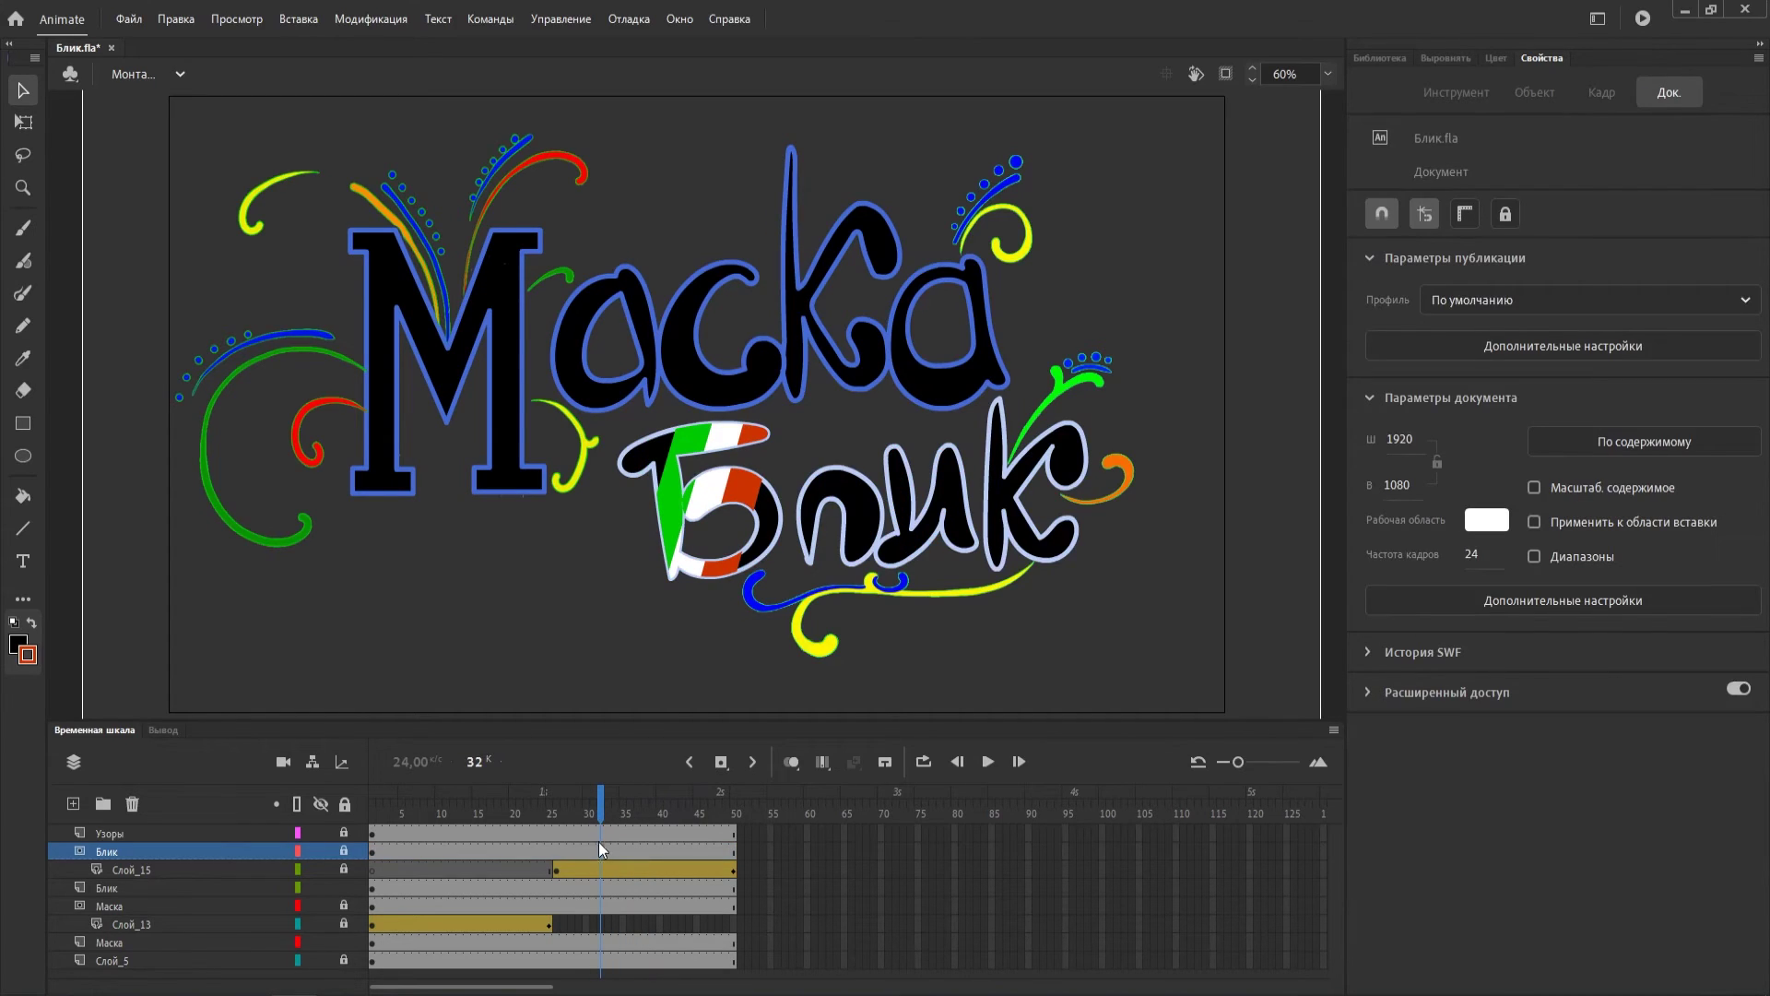
Unlock Слой_15 and its Блик mask layer to expose the stripes at frame 26.
left_click(556, 872)
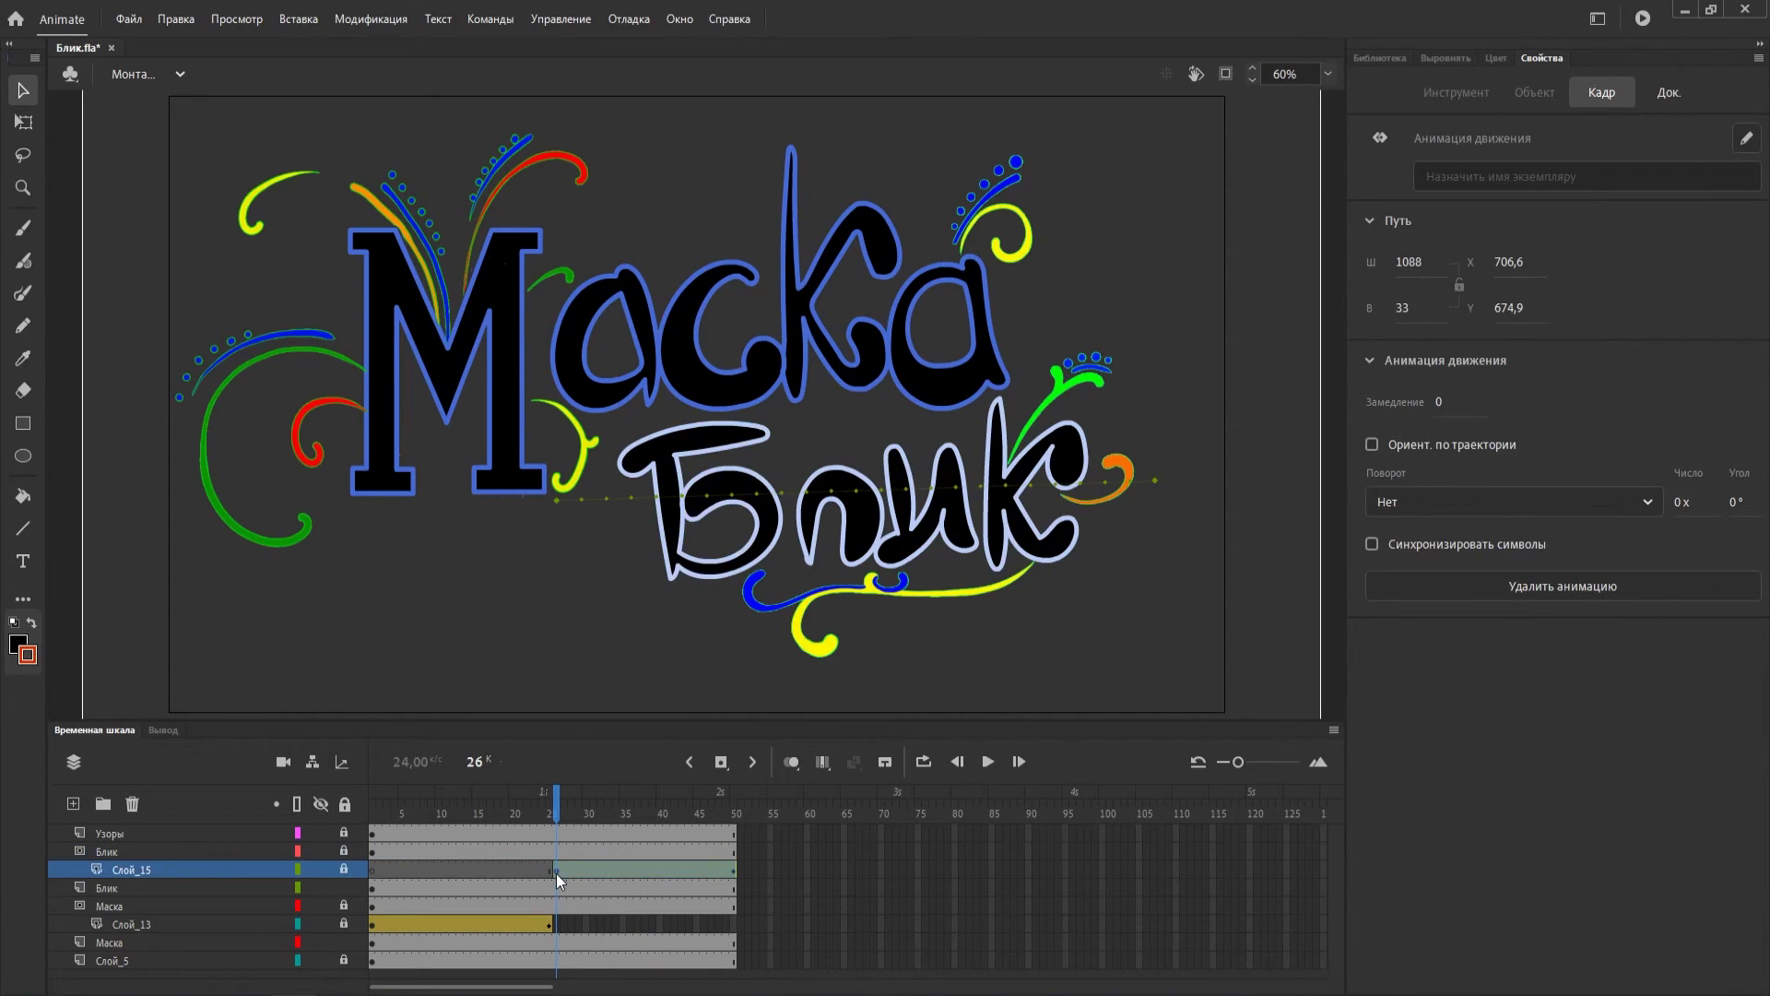
left_click(561, 857)
left_click(556, 872)
left_click_drag(294, 874, 298, 870)
left_click(320, 870)
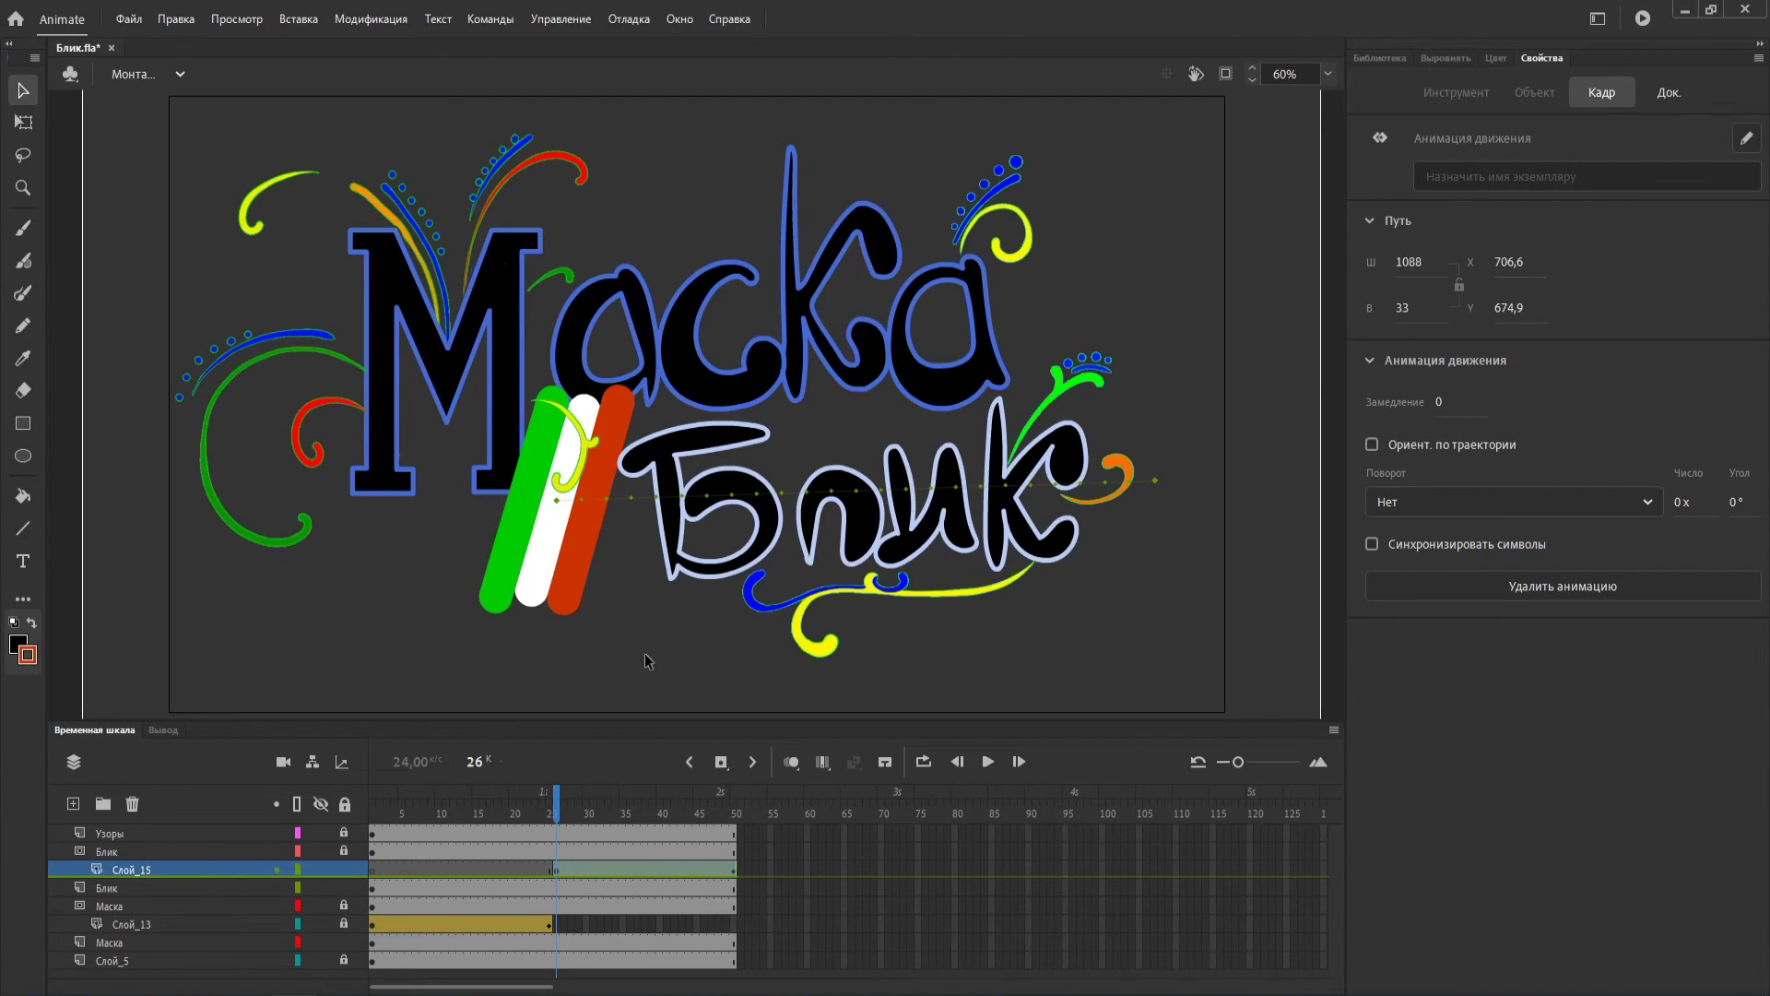
left_click(157, 866)
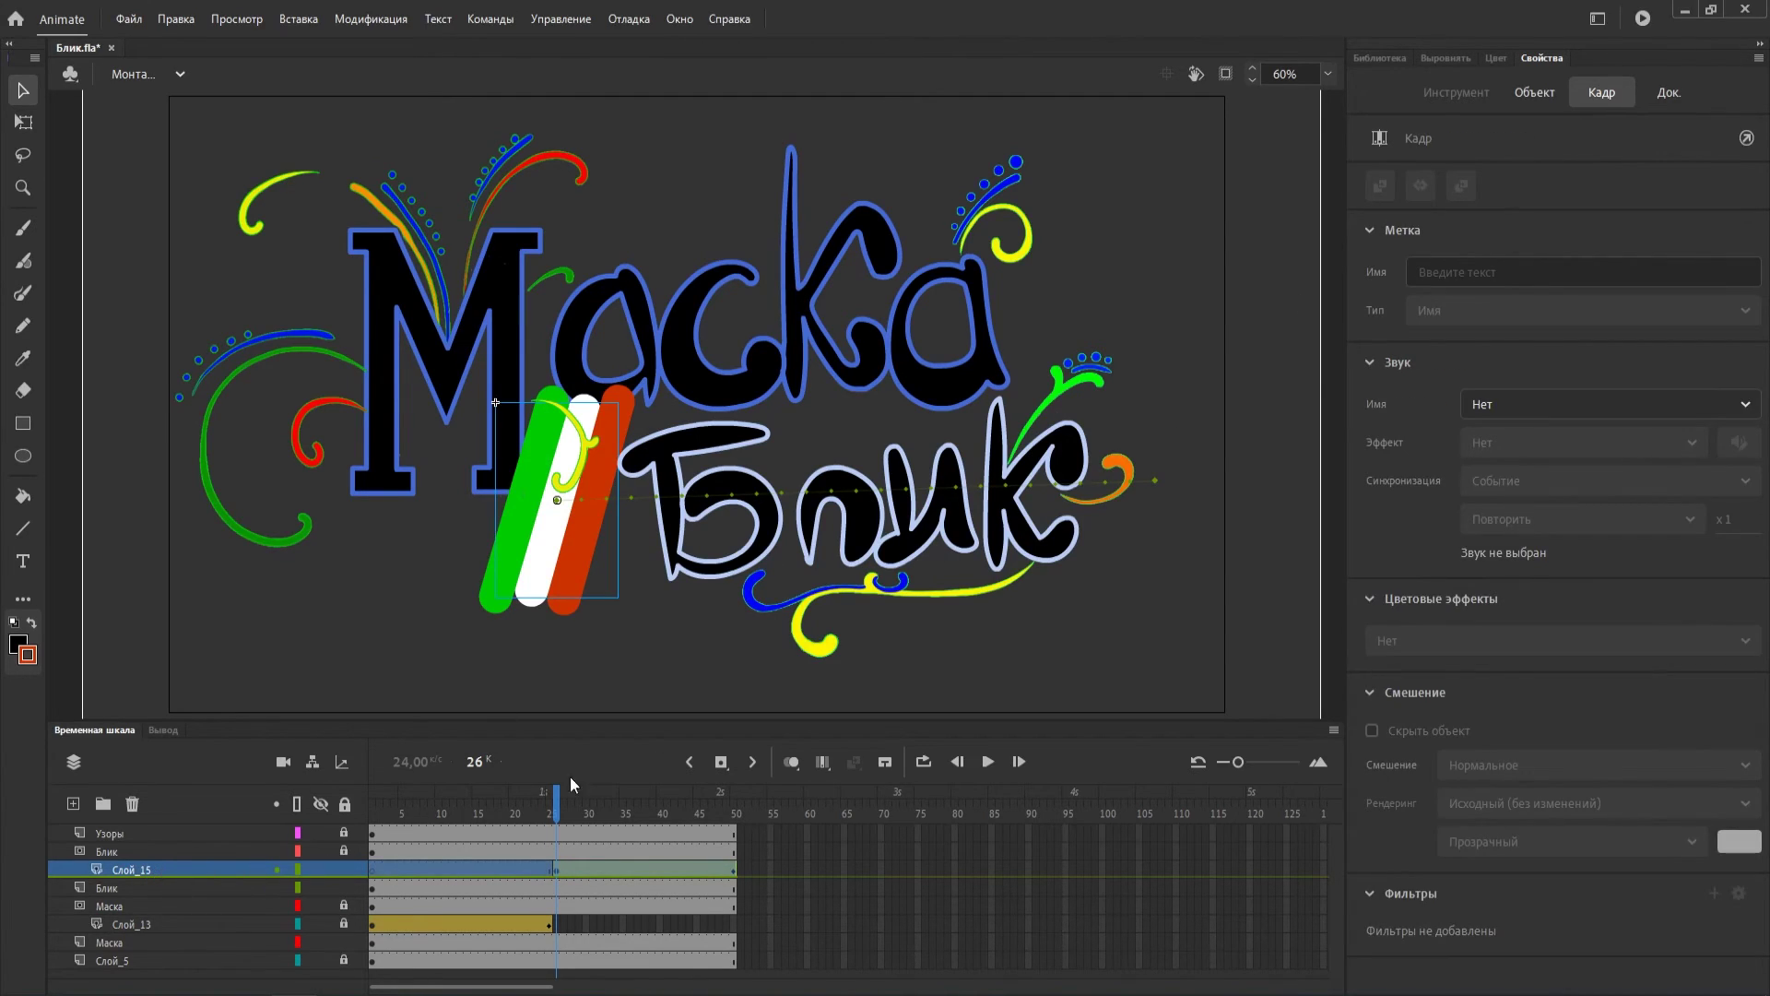
left_click(344, 851)
Examine the unmasked stripes' positions at frames 26 and 50 of the Слой_15 tween.
left_click(682, 869)
left_click(559, 867)
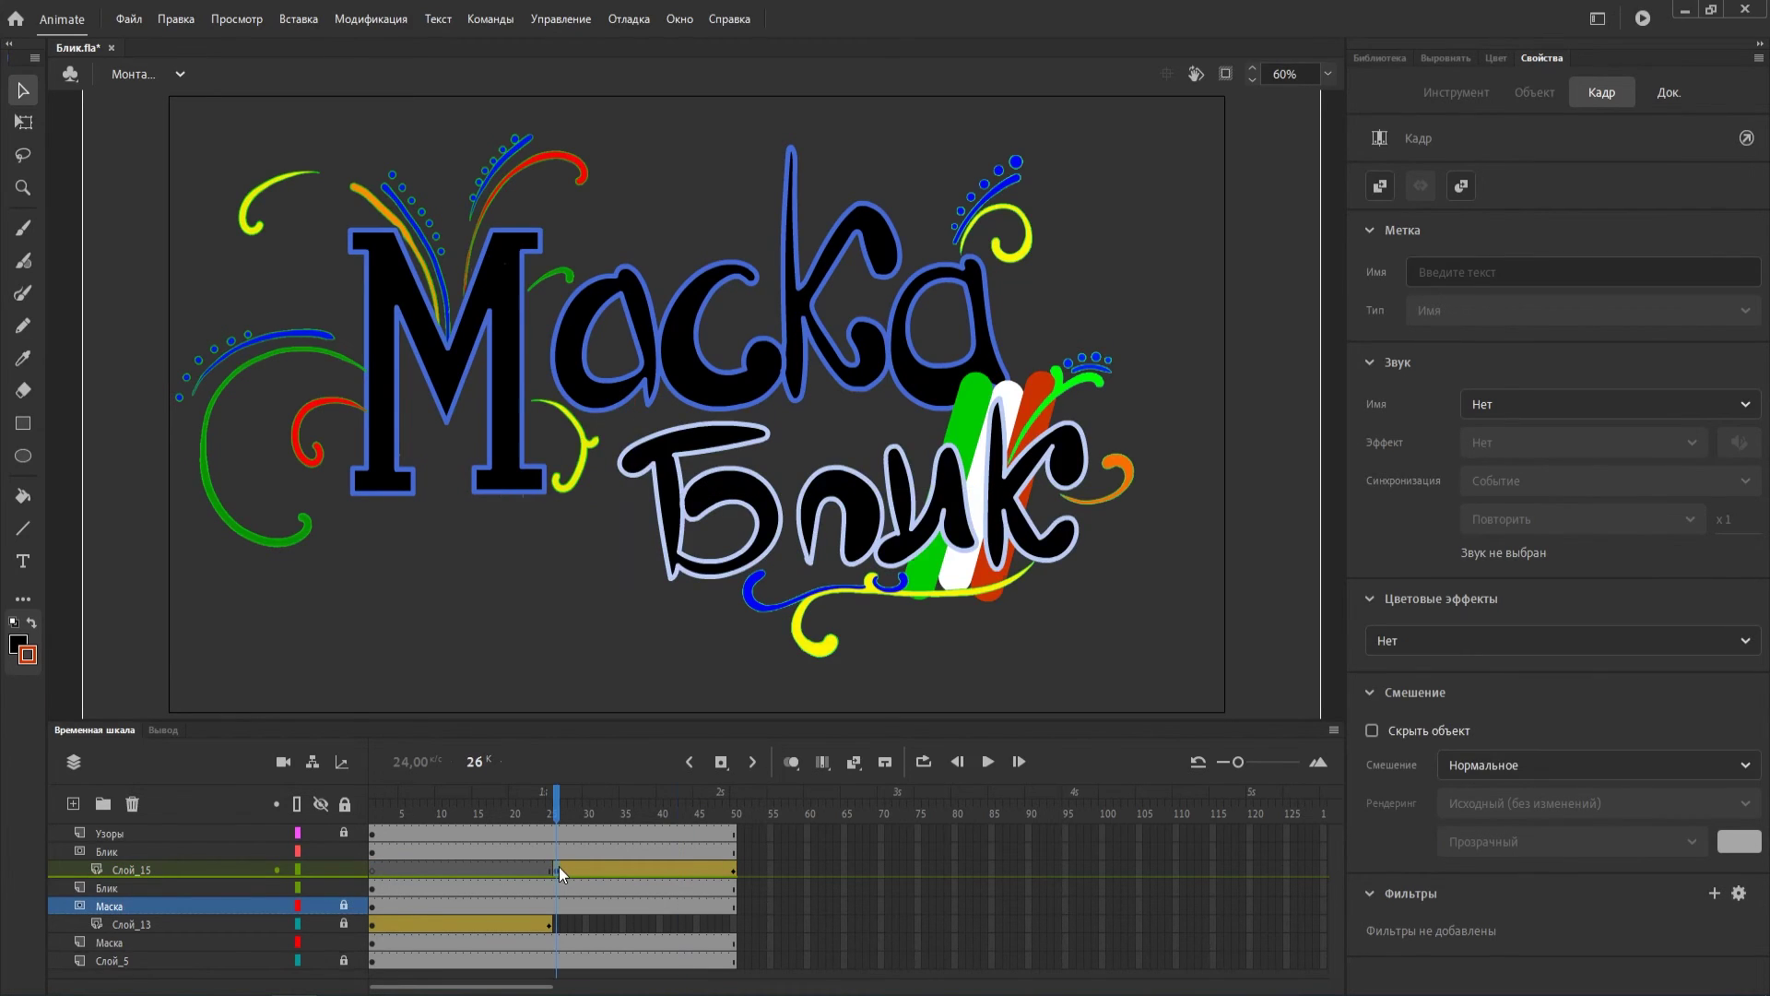
left_click(298, 870)
left_click(298, 868)
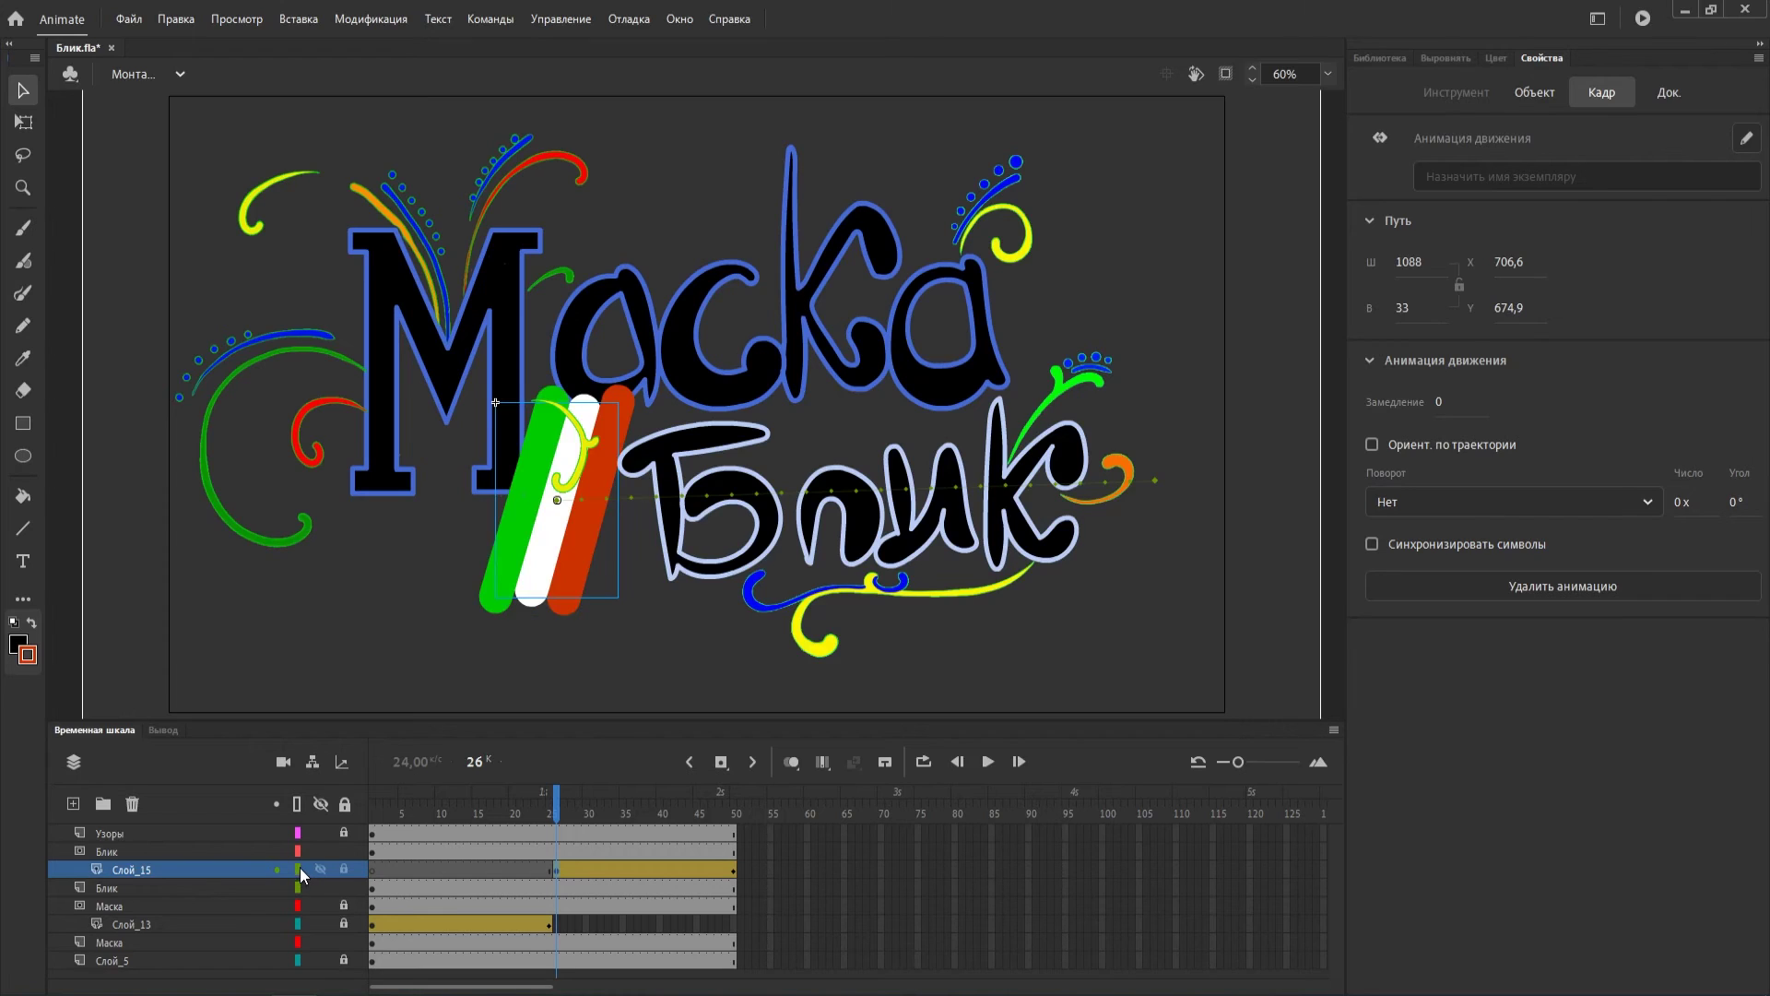
left_click(276, 805)
left_click(528, 822)
left_click(556, 819)
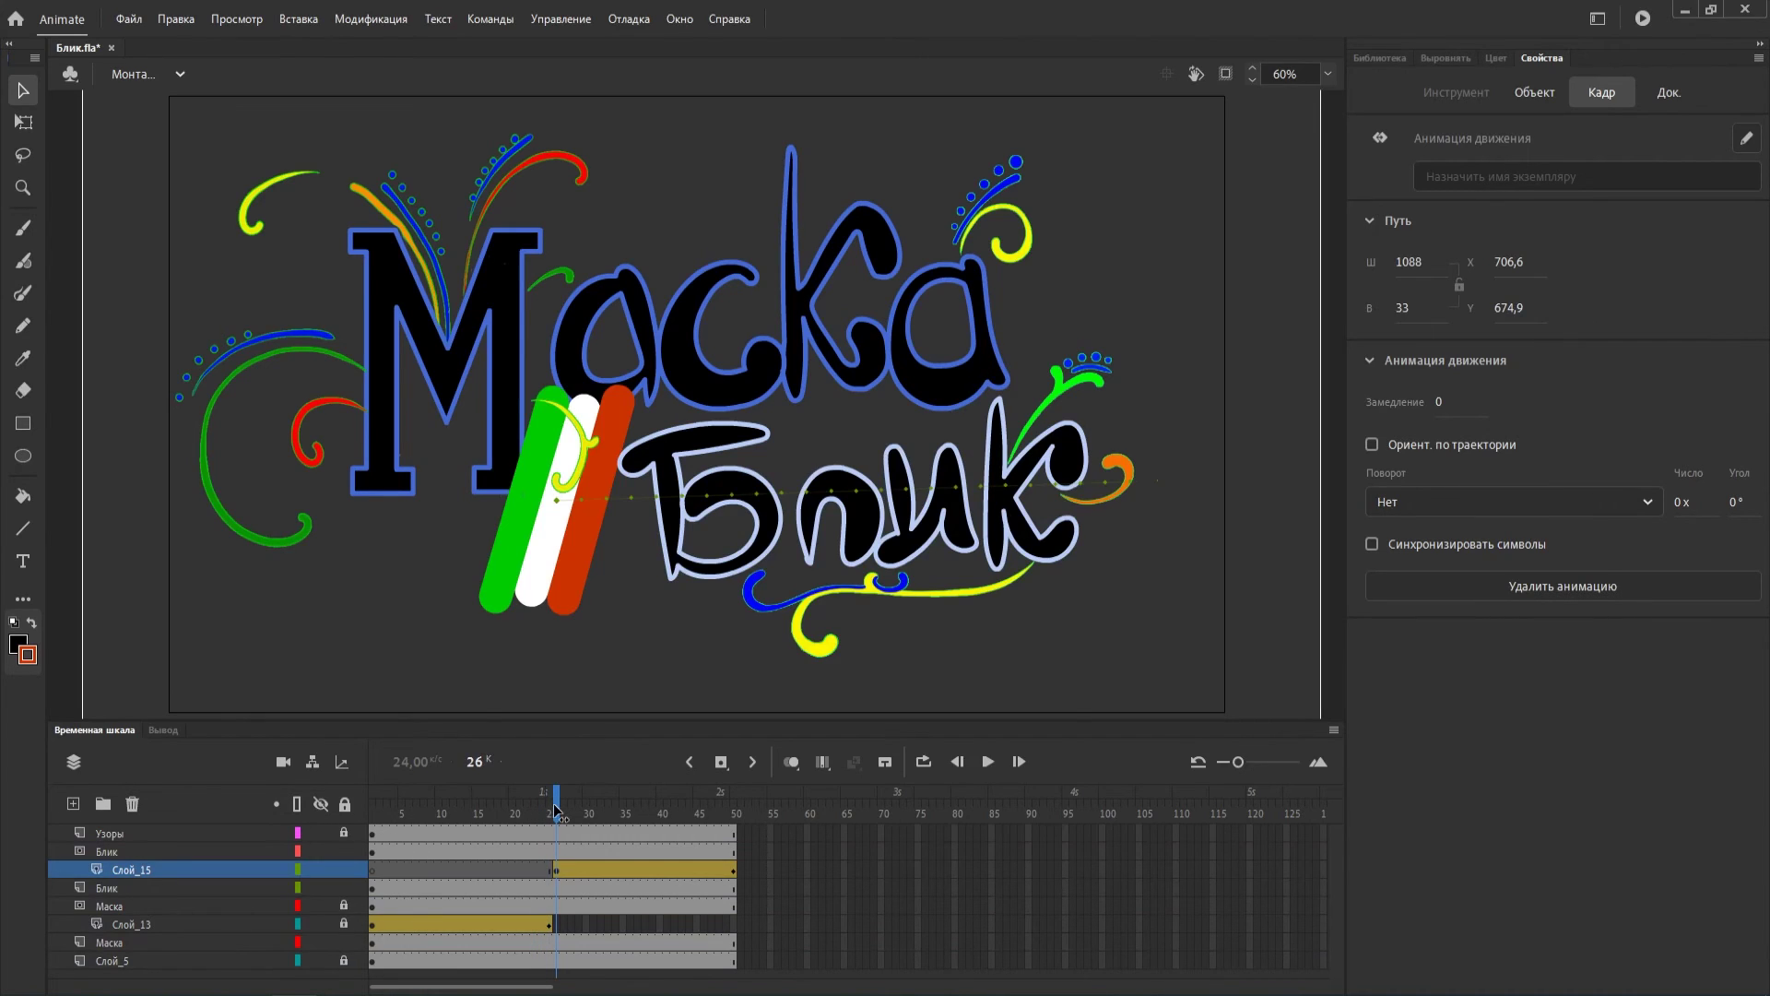
left_click(558, 872)
left_click_drag(565, 804, 740, 809)
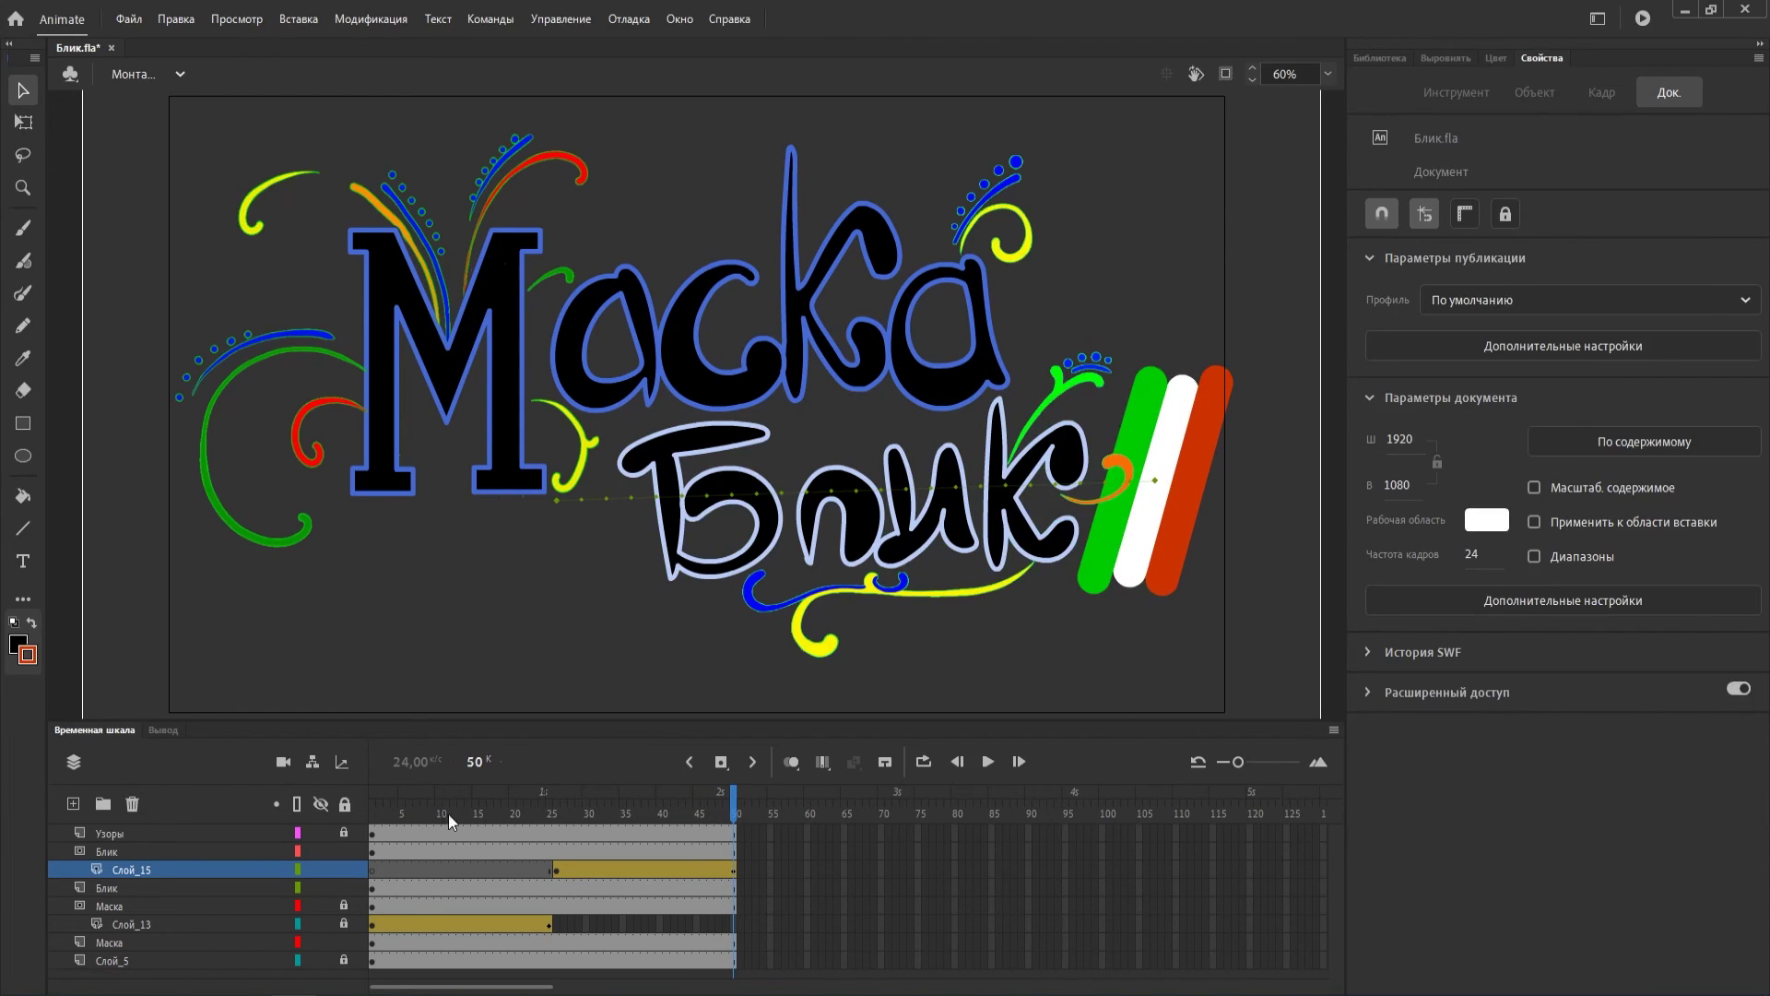
Lock Слой_15 and its Блик mask layer, and play the animation from the beginning.
left_click(343, 870)
left_click_drag(753, 813, 322, 853)
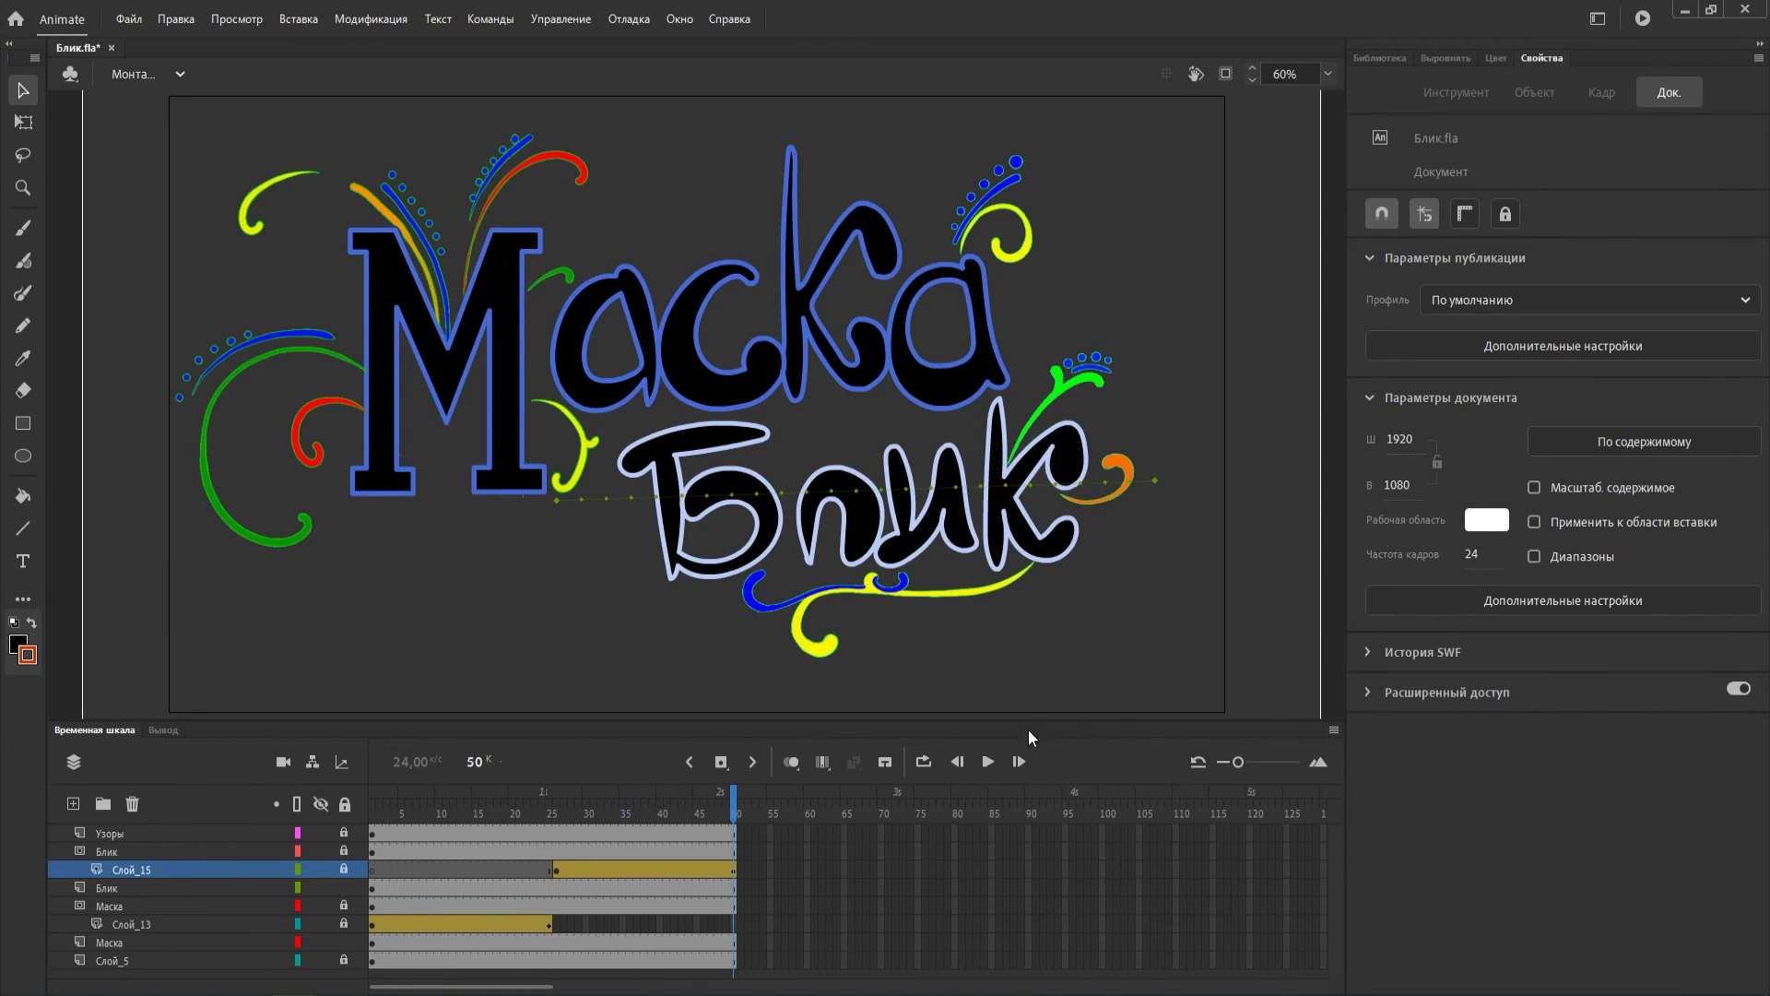
left_click_drag(734, 800, 380, 834)
left_click(989, 761)
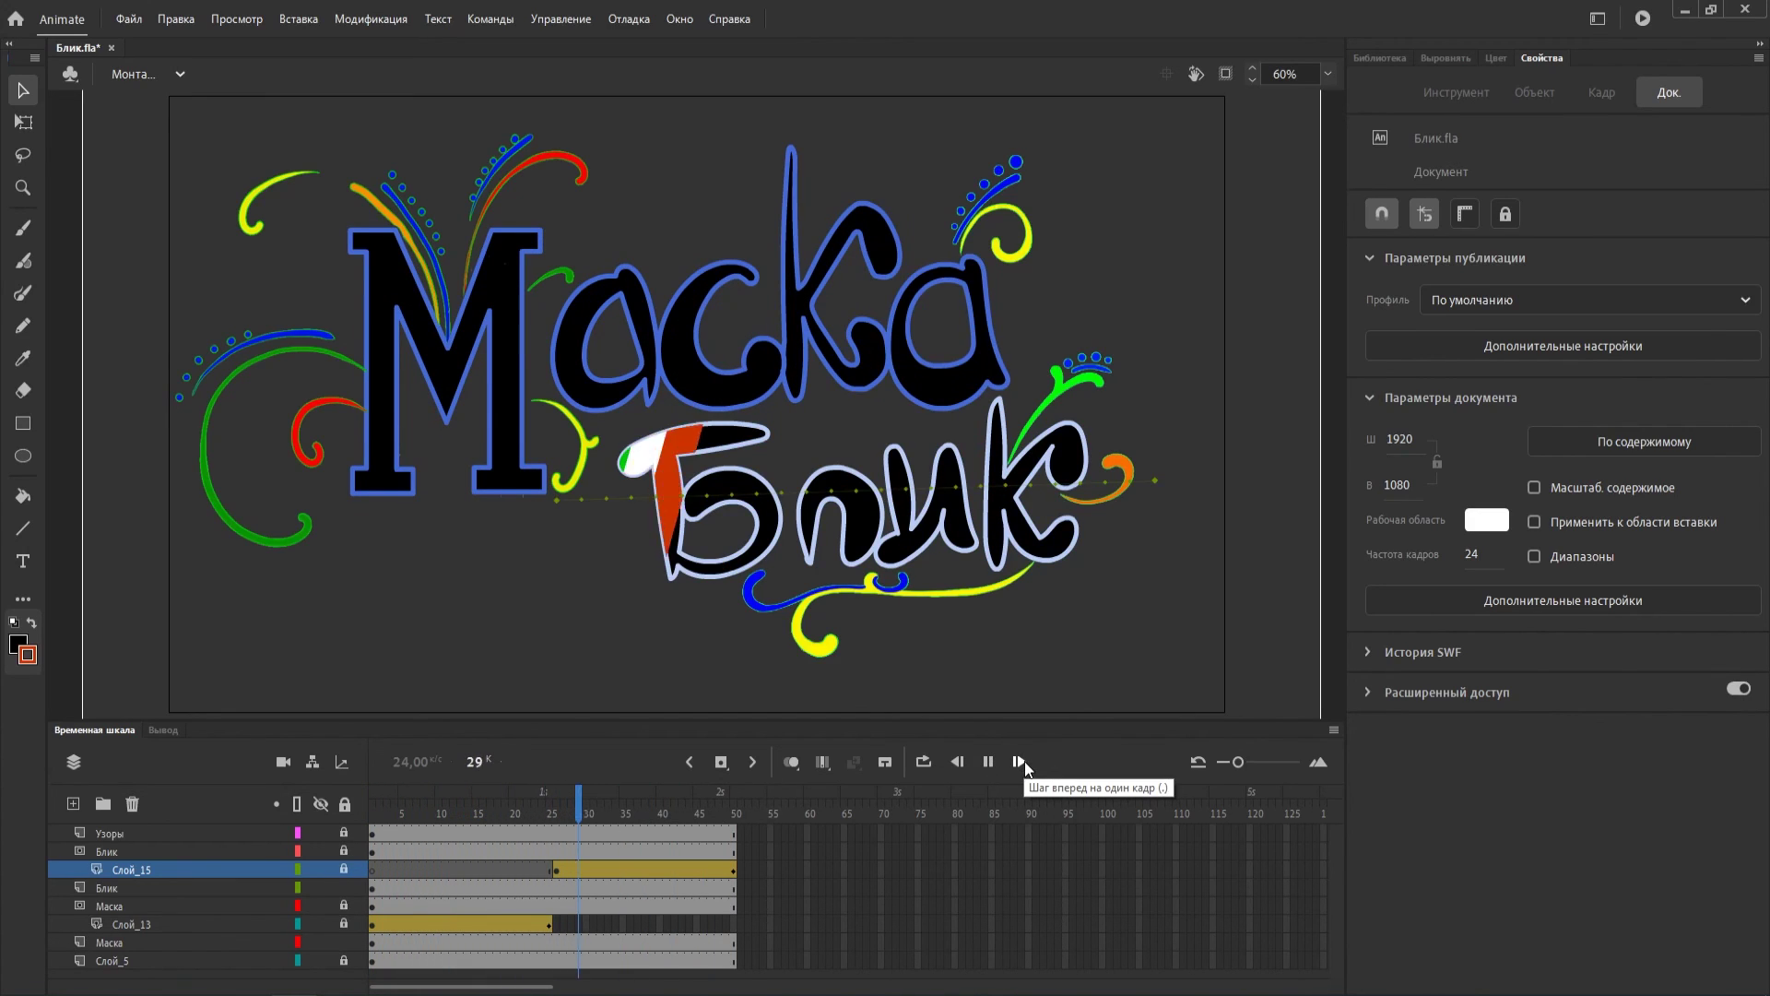